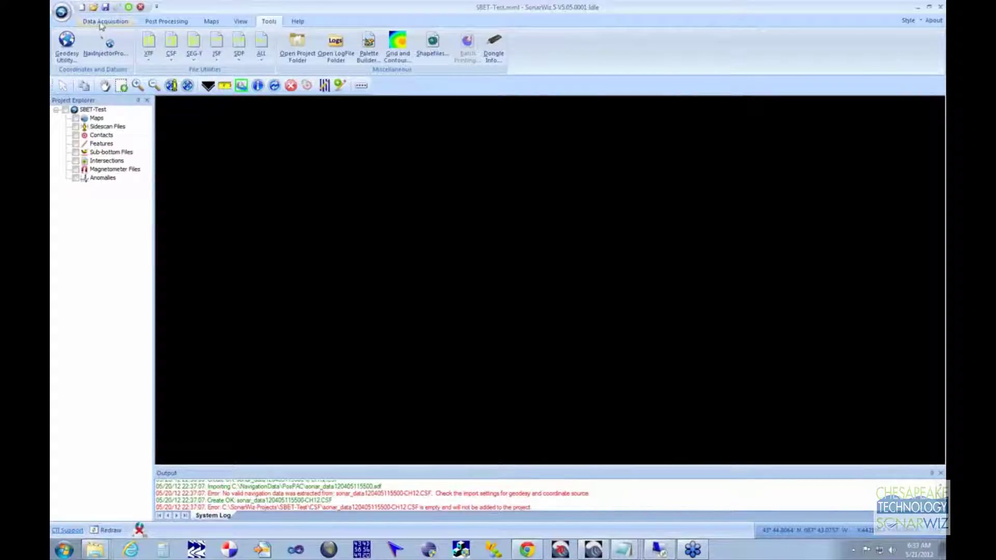
pyautogui.click(149, 24)
pyautogui.click(66, 48)
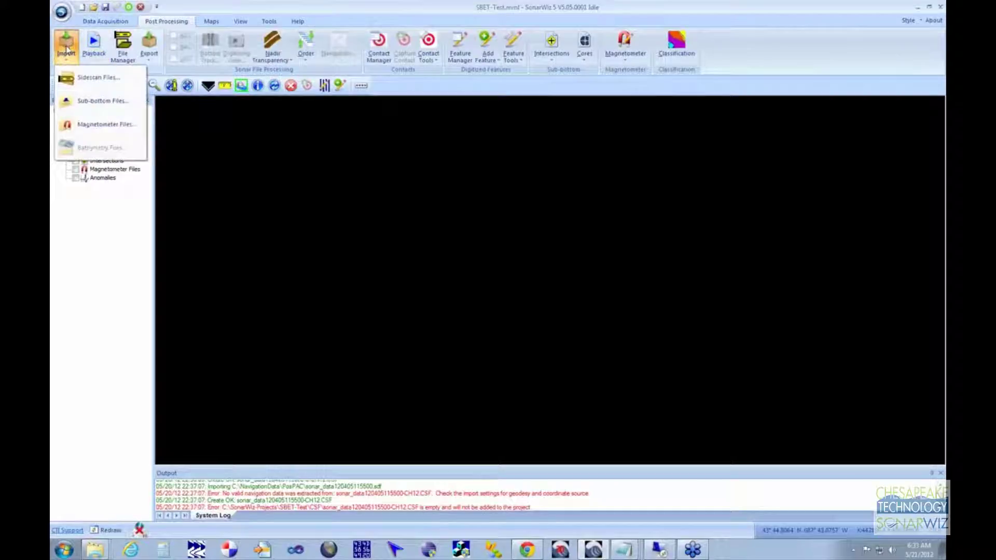
pyautogui.click(89, 77)
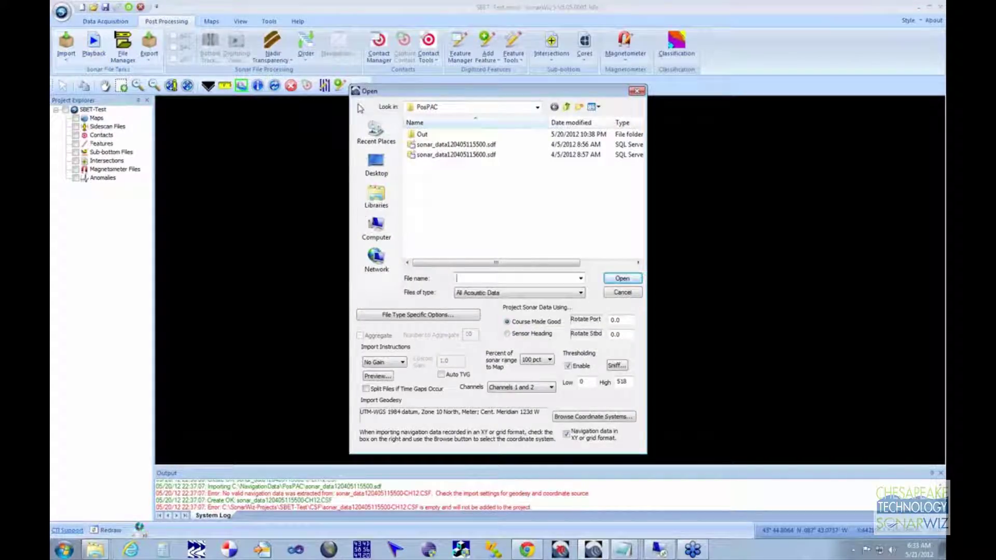
pyautogui.press('Escape')
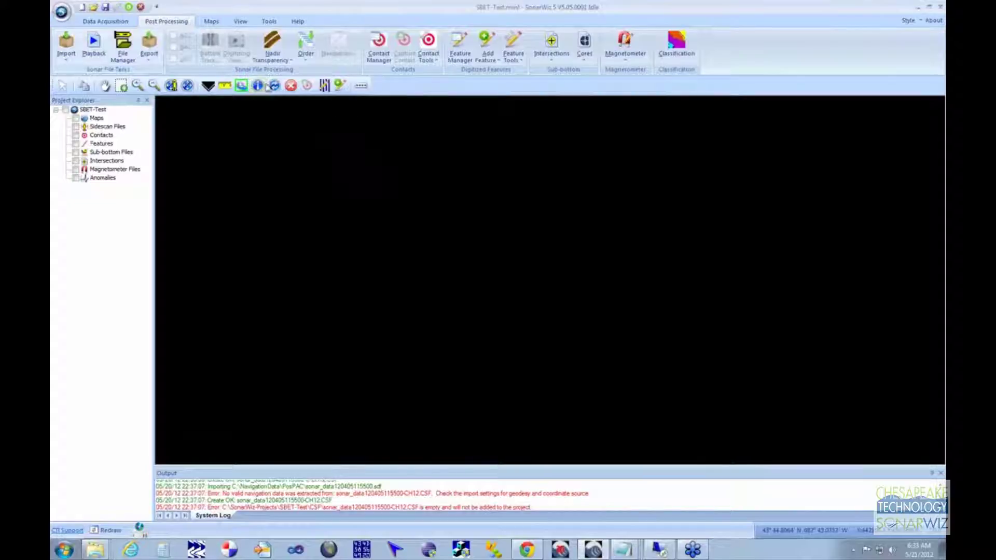
# Check the coordinate source in the project's configuration and leave the settings unsaved.
pyautogui.click(117, 8)
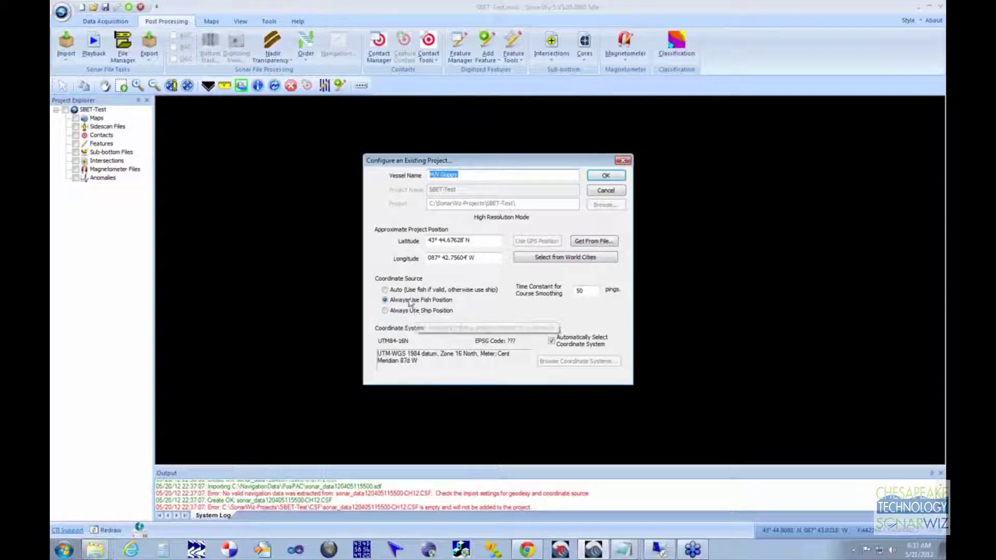
pyautogui.click(601, 191)
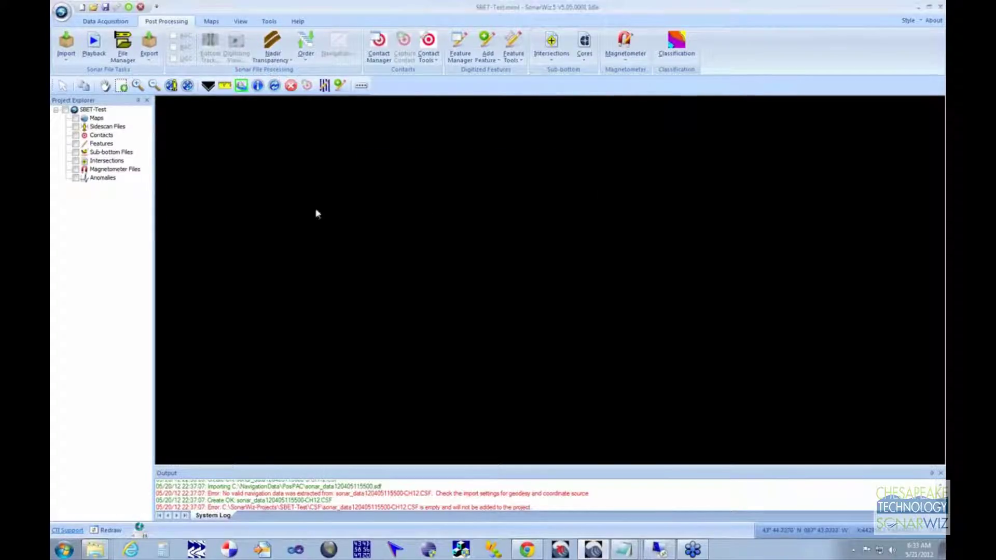
# Try to import sonar_data120405115500.sdf from the PosPAC folder as a sidescan file.
pyautogui.click(66, 45)
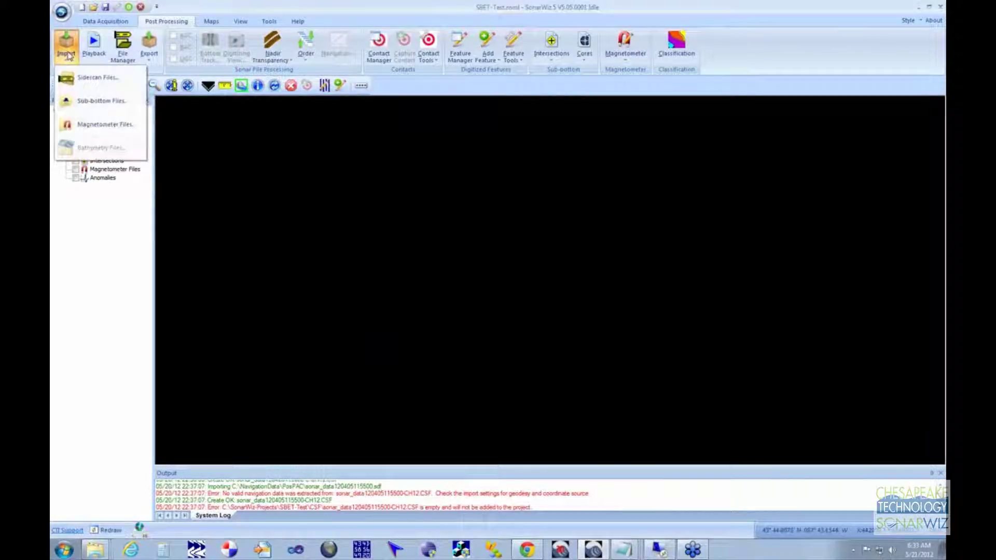
pyautogui.click(88, 79)
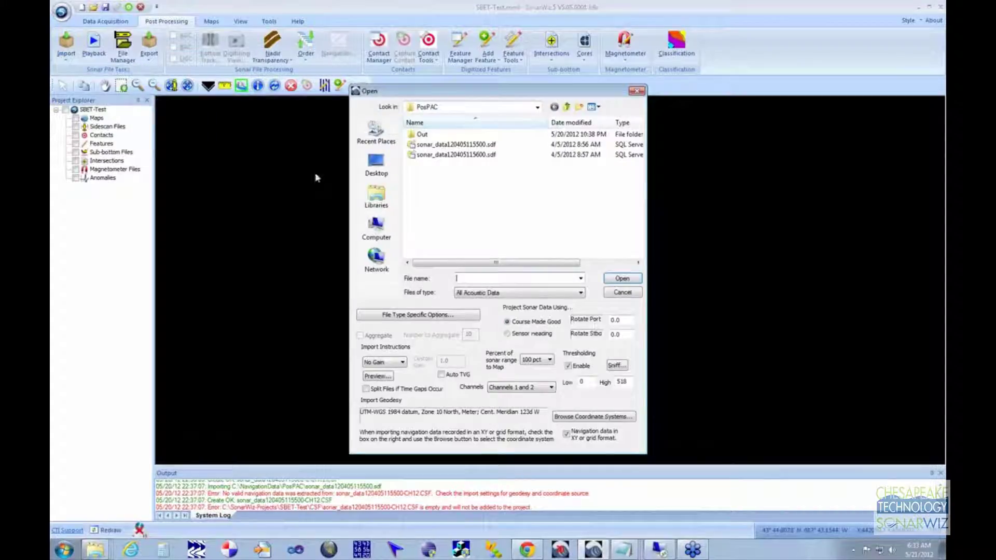
pyautogui.click(454, 145)
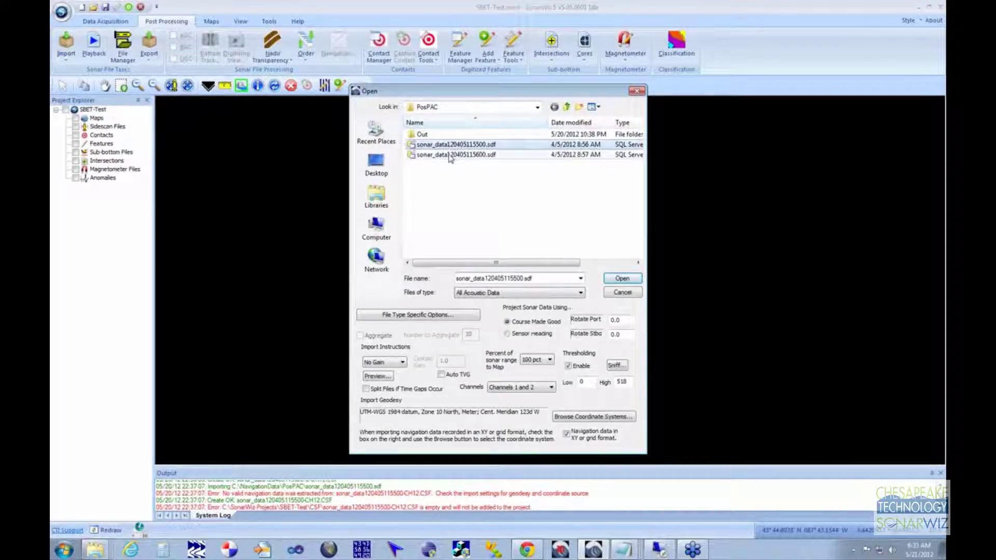
pyautogui.click(621, 279)
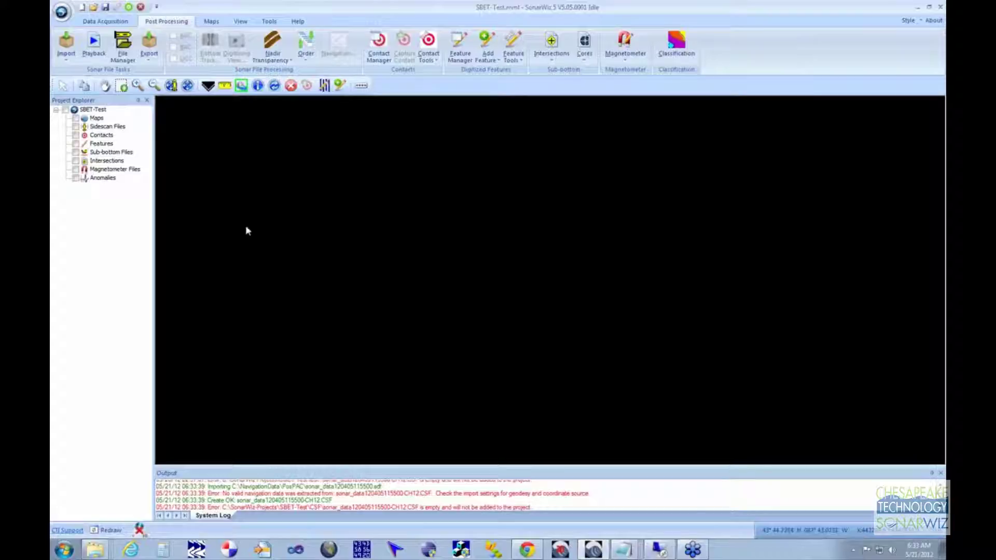
# Extract the navigation from sonar_data120405115500.sdf in c:\NavigationData\PosPAC with the SDF Navigation Extractor.
pyautogui.click(269, 22)
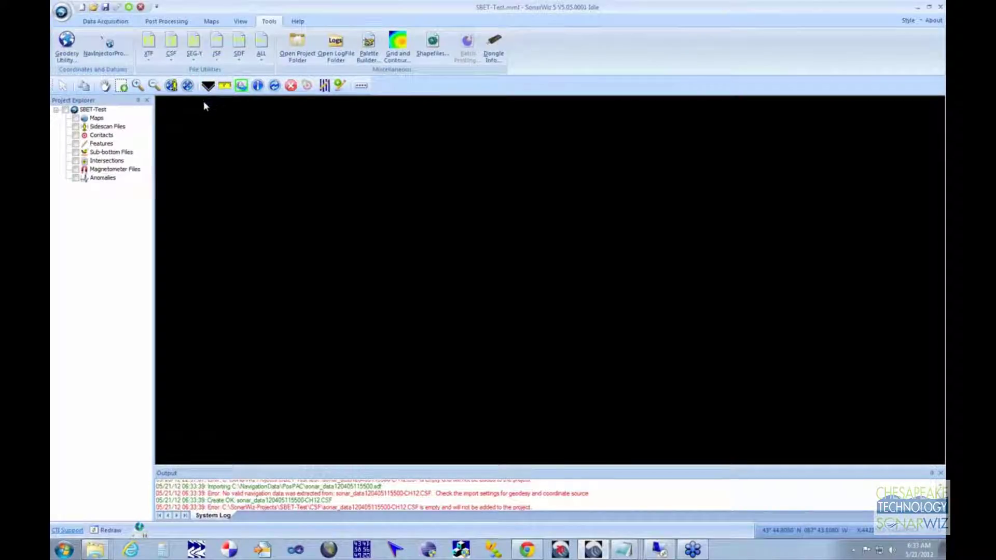
pyautogui.click(239, 49)
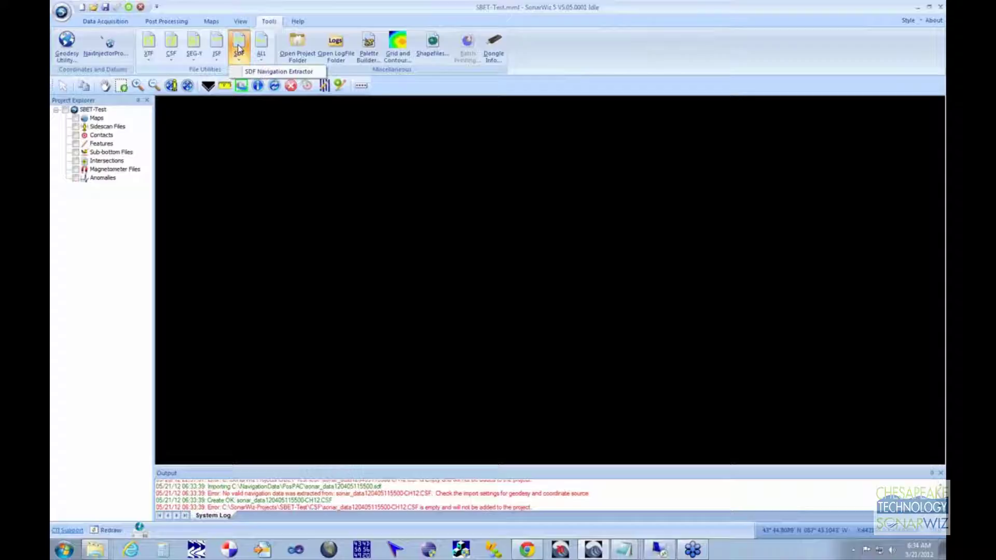
pyautogui.click(264, 72)
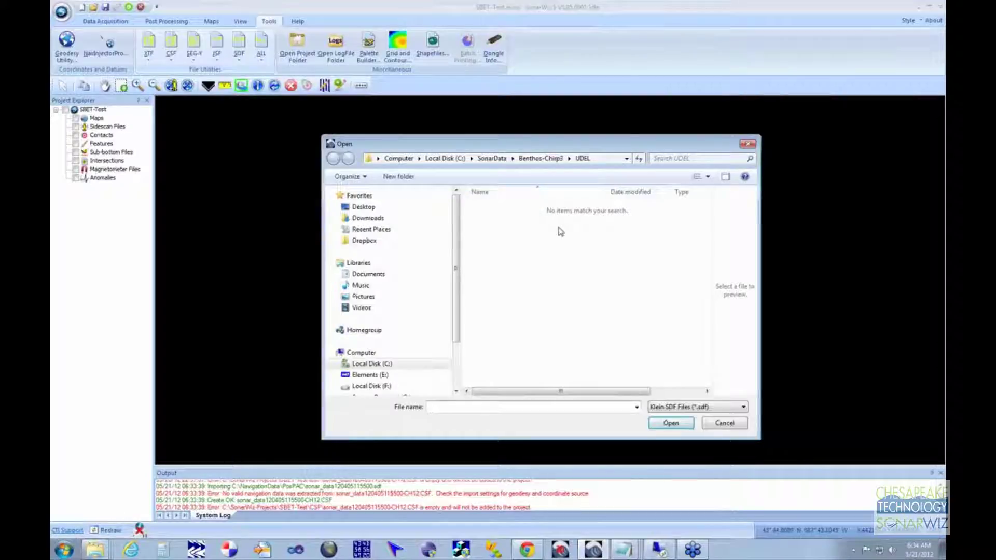
pyautogui.write('c:\\')
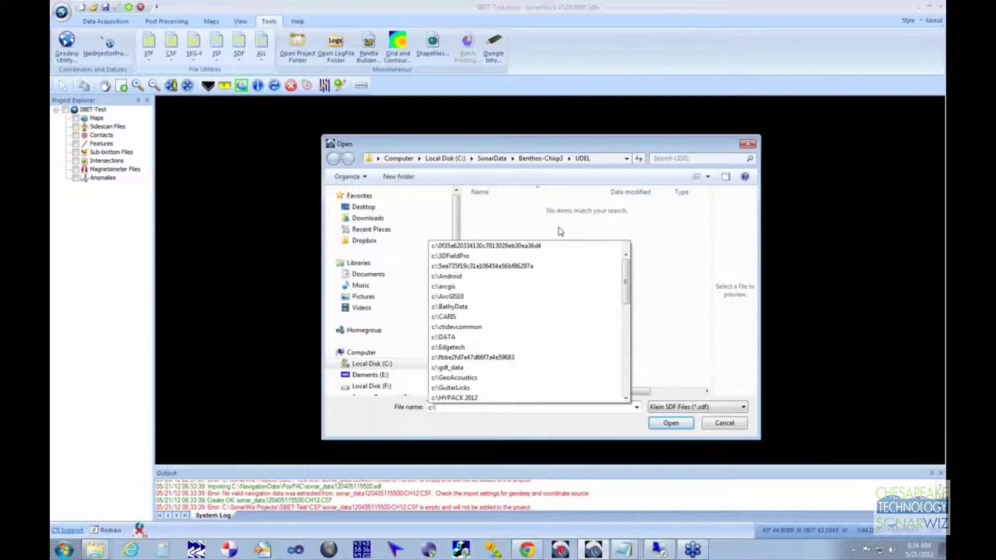
pyautogui.write('nav')
pyautogui.press('Down')
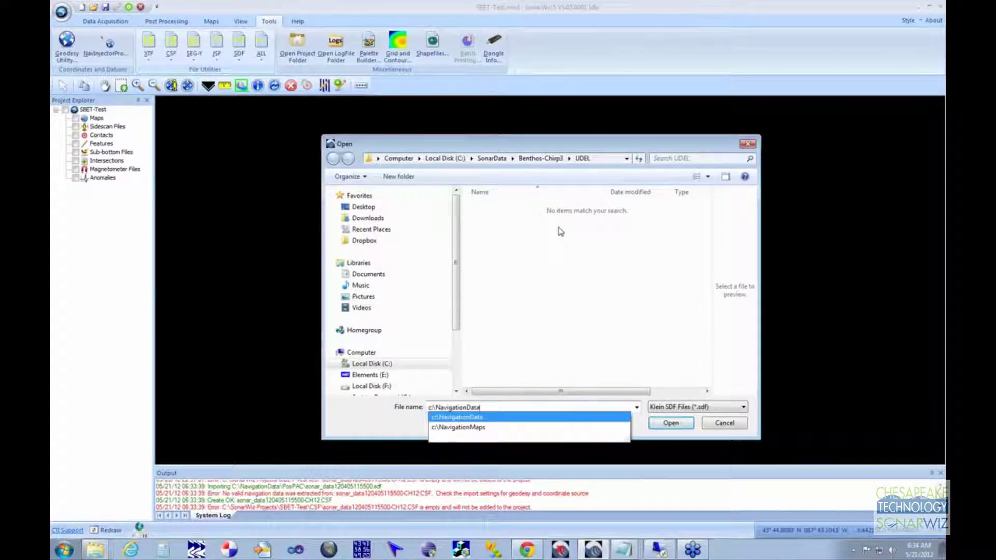
pyautogui.press('Return')
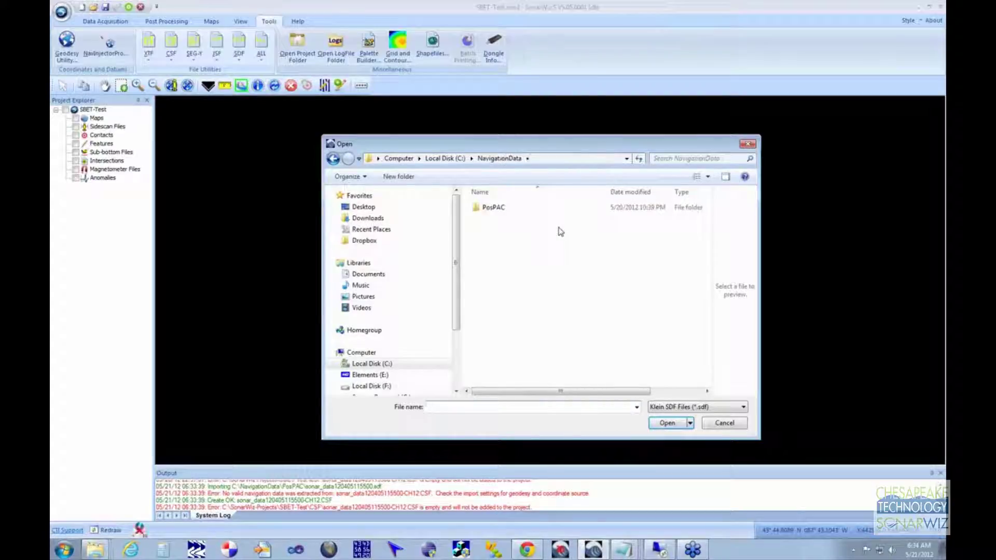
pyautogui.doubleClick(487, 211)
pyautogui.click(470, 218)
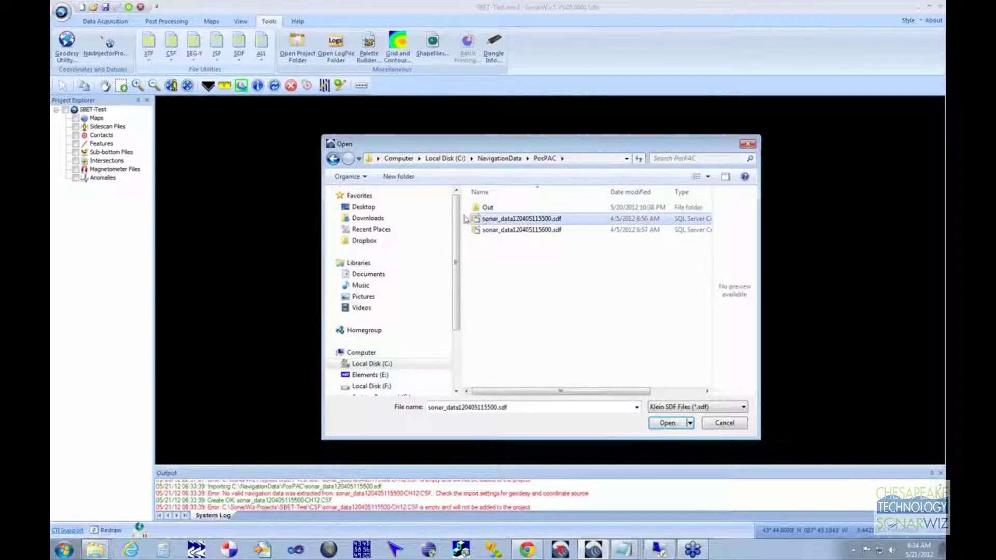
pyautogui.click(675, 426)
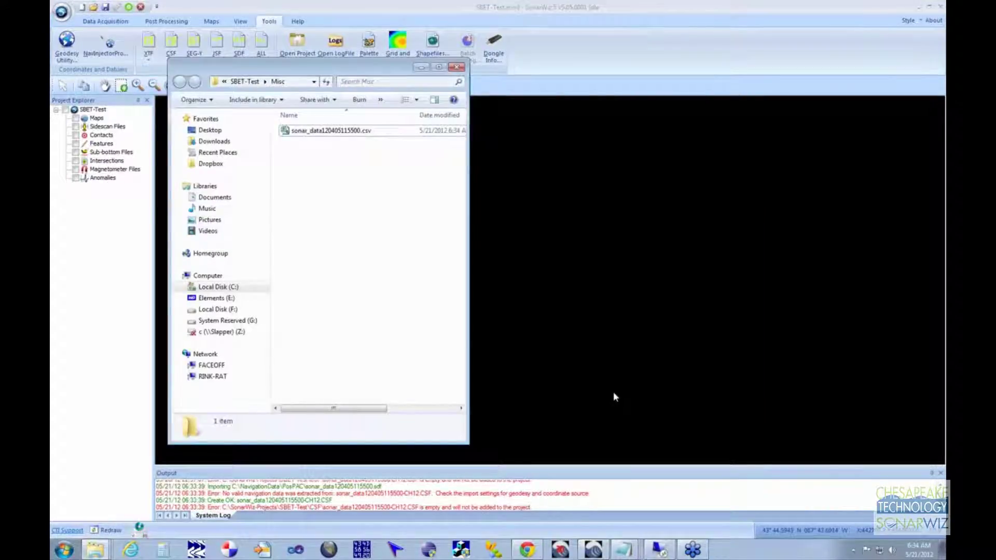
# Examine the widened ship and fish latitude and longitude columns in sonar_data120405115500.csv, and close the file without saving.
pyautogui.doubleClick(301, 131)
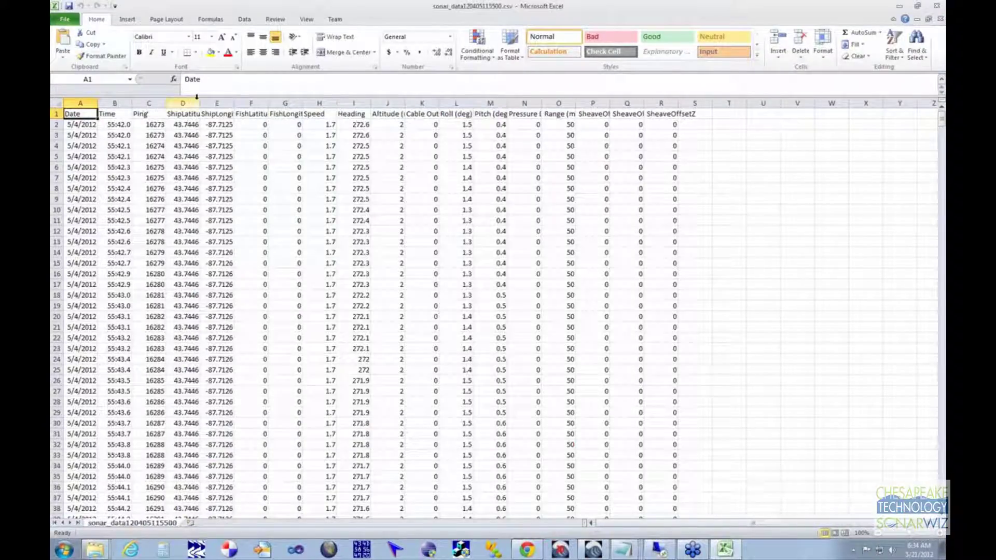
pyautogui.moveTo(200, 103); pyautogui.dragTo(363, 104)
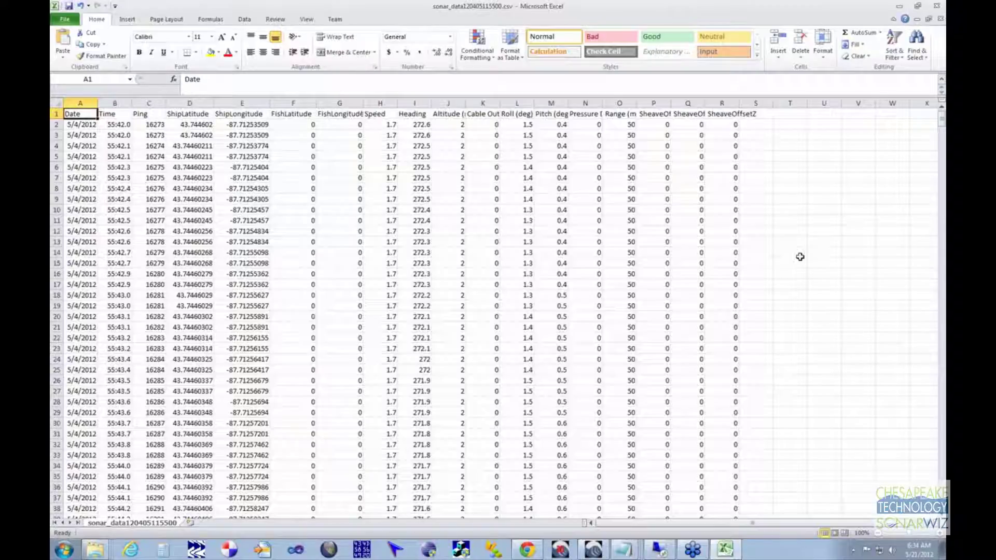
pyautogui.click(940, 5)
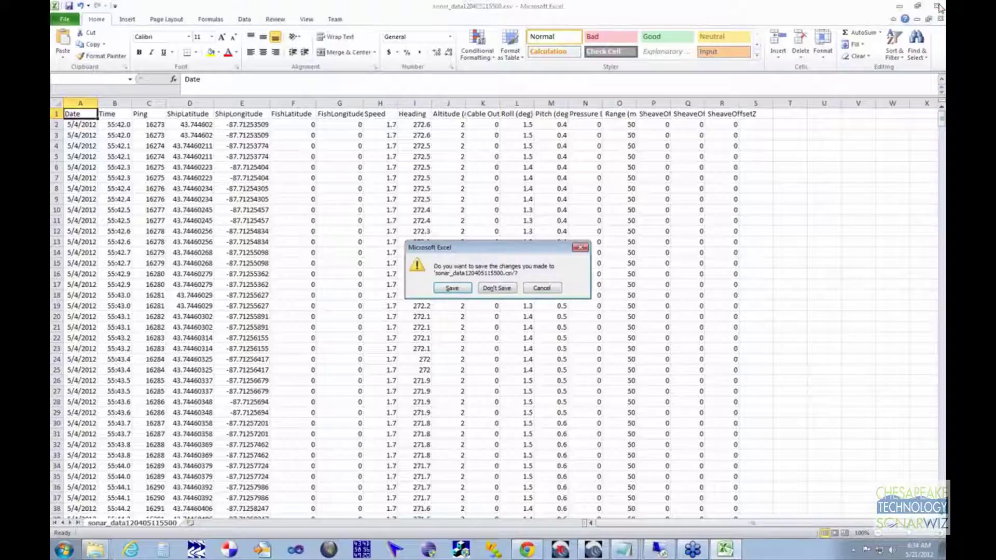
pyautogui.click(497, 288)
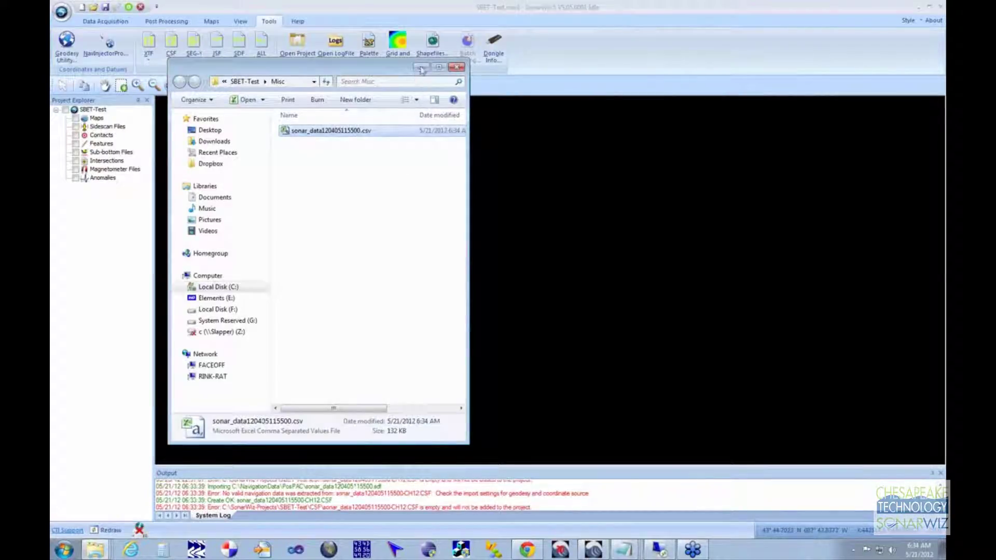
# Dismiss the Misc folder window and launch the NavInjectorPro utility.
pyautogui.click(432, 8)
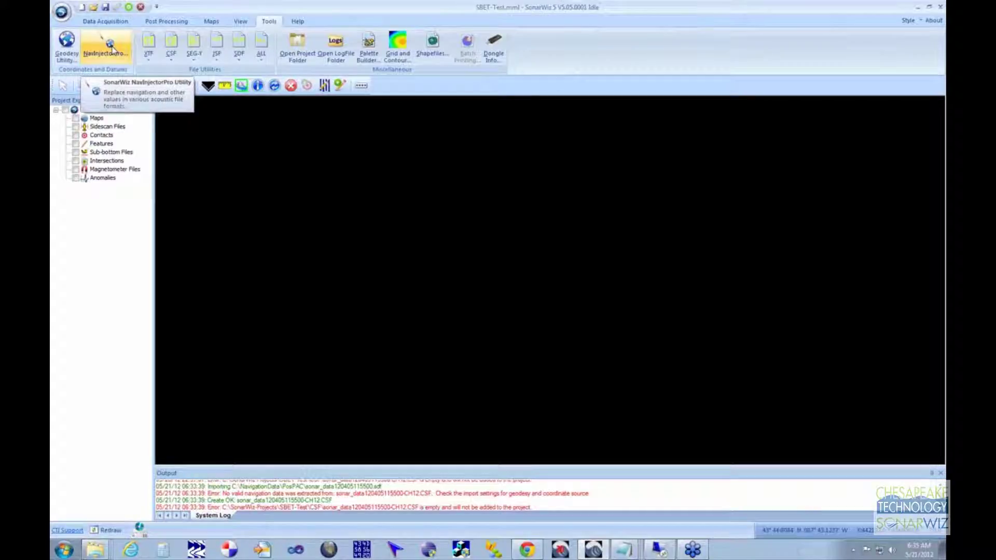
pyautogui.click(105, 54)
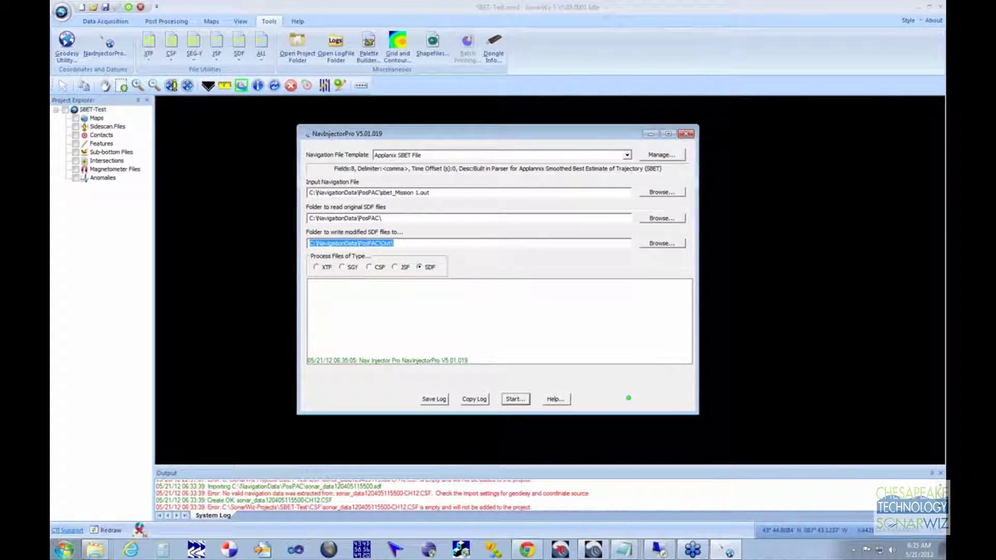
# Locate Nav Injector Pro in the SonarWiz 5 group of the installed programs, and return to the open utility.
pyautogui.click(63, 549)
pyautogui.click(77, 503)
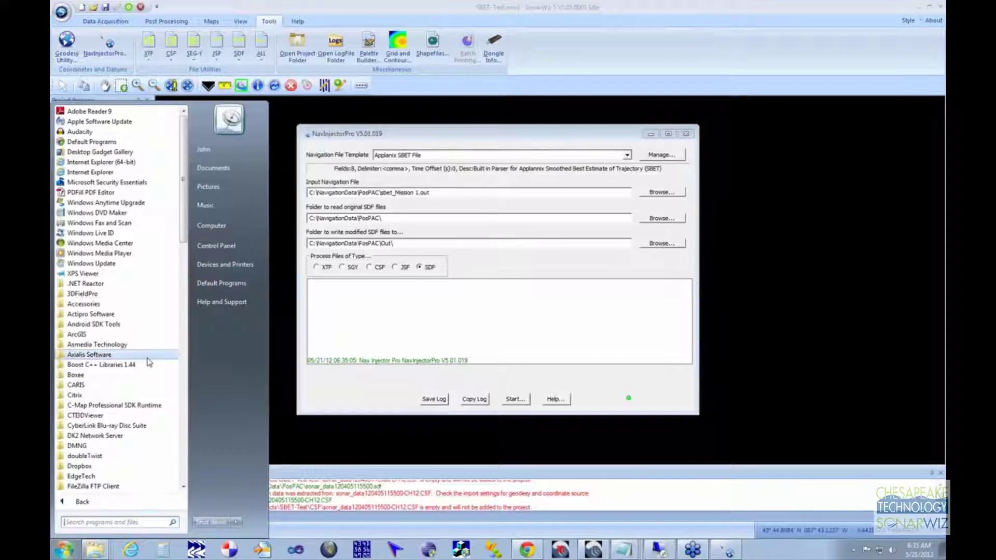
pyautogui.moveTo(182, 217); pyautogui.dragTo(171, 419)
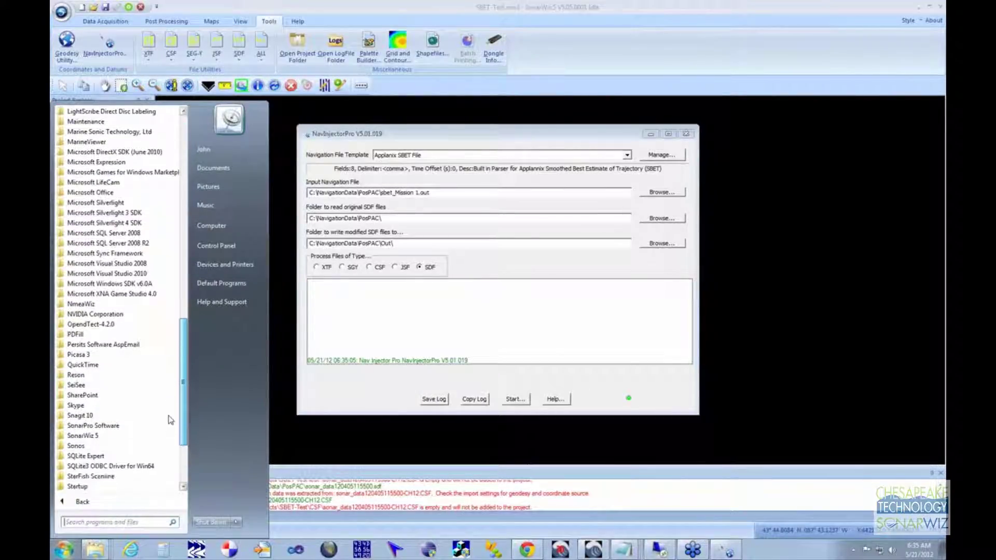
pyautogui.click(83, 436)
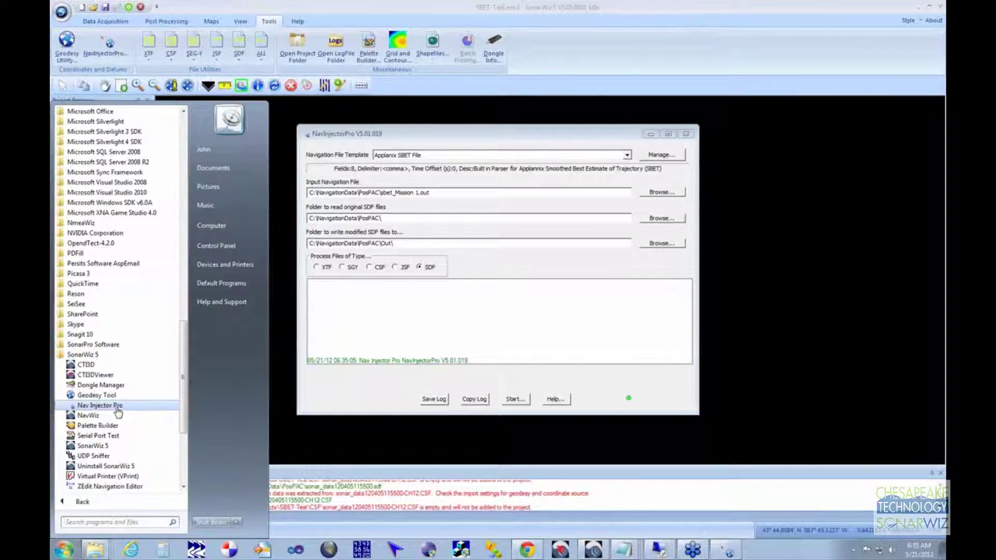
pyautogui.click(553, 136)
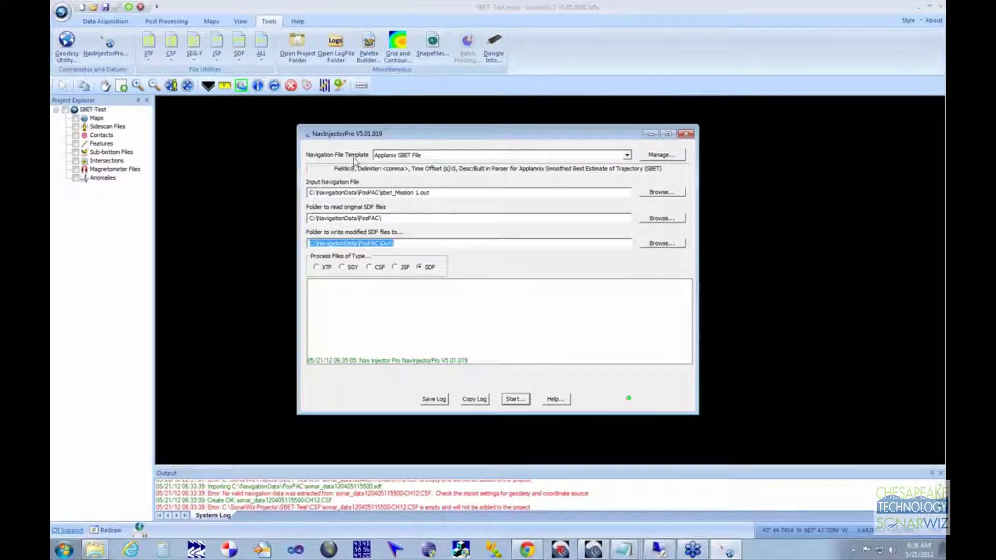
# Choose Applanix SBET File as the navigation file template.
pyautogui.click(626, 158)
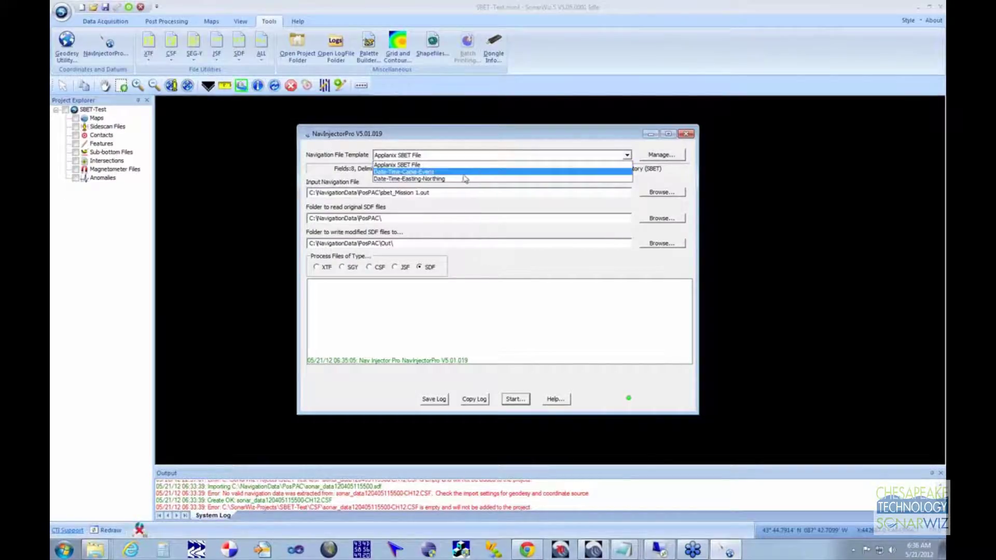
pyautogui.click(487, 164)
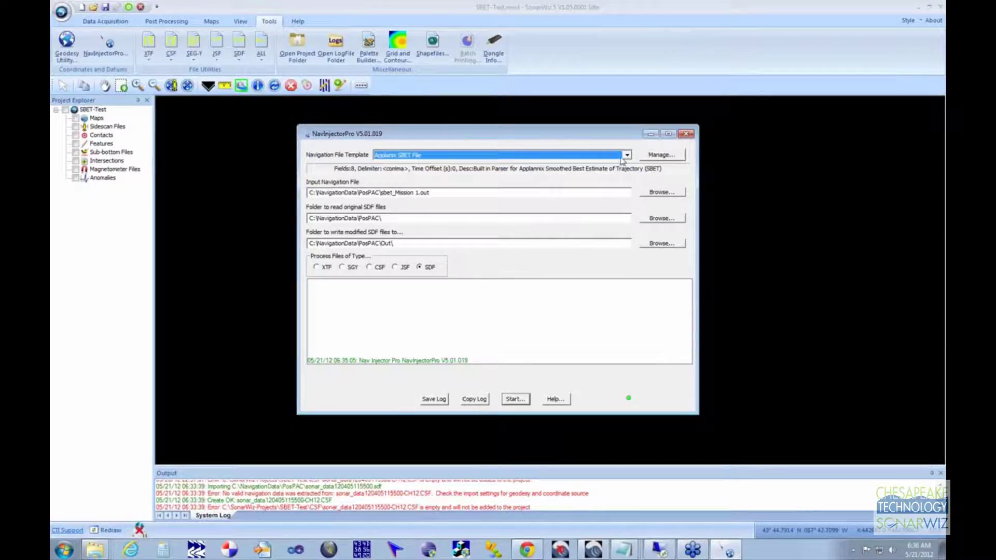
# Review the properties and fields of the Date-Time-Cable-Event, Date-Time-Easting-Northing and Applanix SBET File templates in the template manager.
pyautogui.click(662, 155)
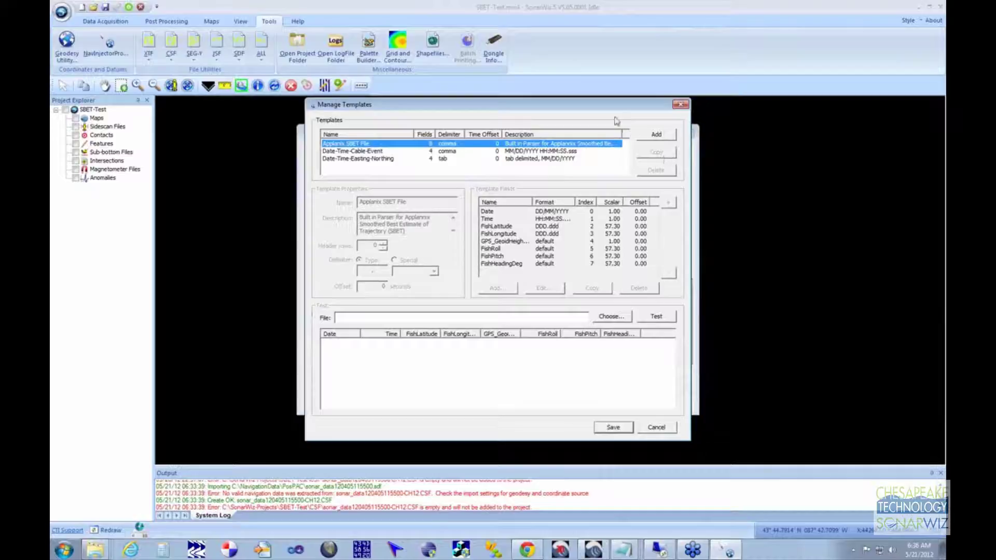
pyautogui.moveTo(606, 108); pyautogui.dragTo(685, 89)
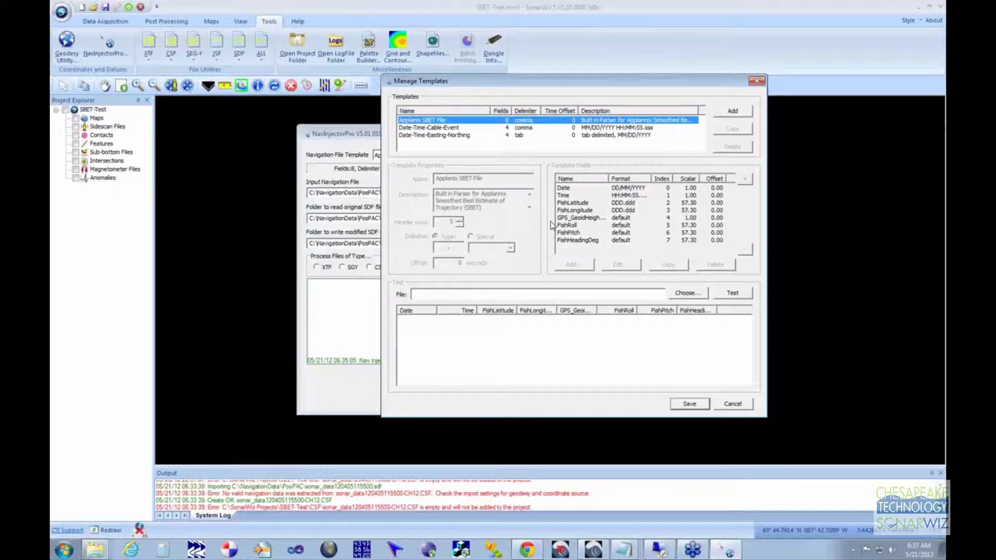
pyautogui.click(423, 128)
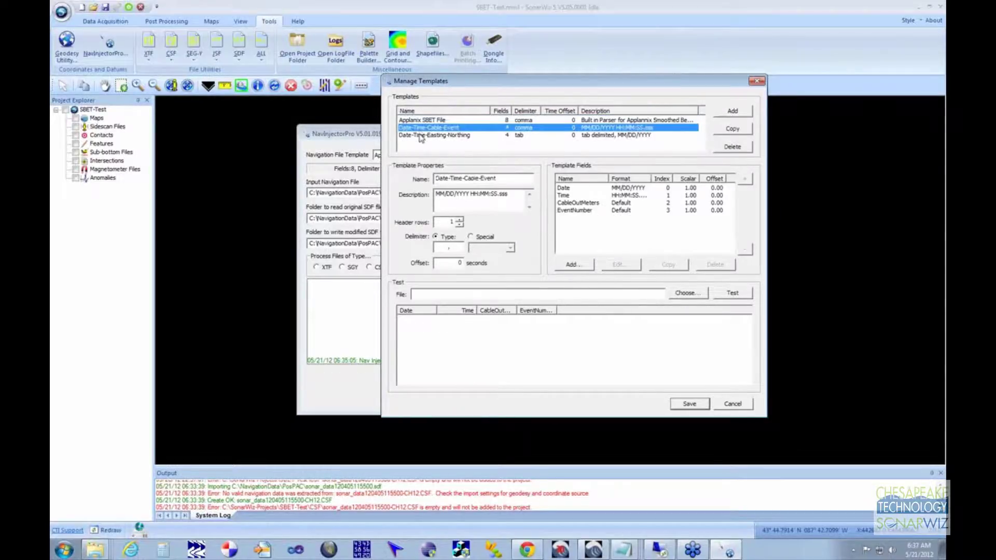
pyautogui.click(422, 136)
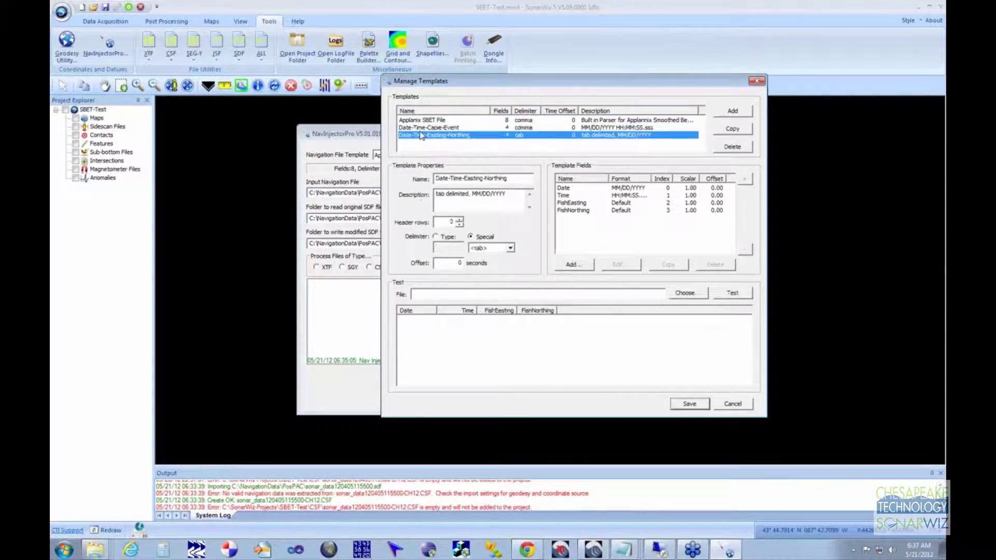
pyautogui.click(423, 128)
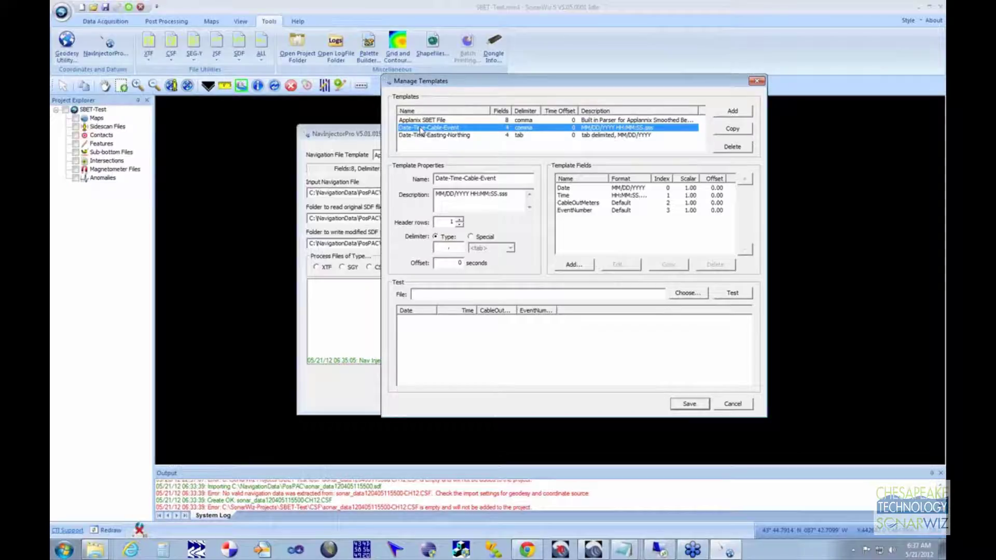
pyautogui.click(411, 120)
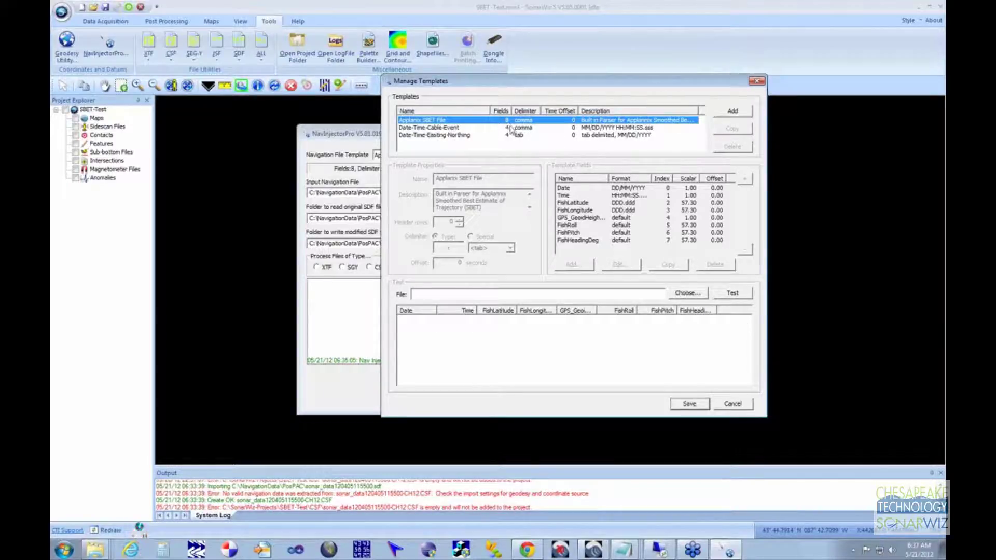
# Test the Applanix SBET template on sbet_Mission 1.out with file start date 4/5/2012, and save the templates.
pyautogui.click(688, 293)
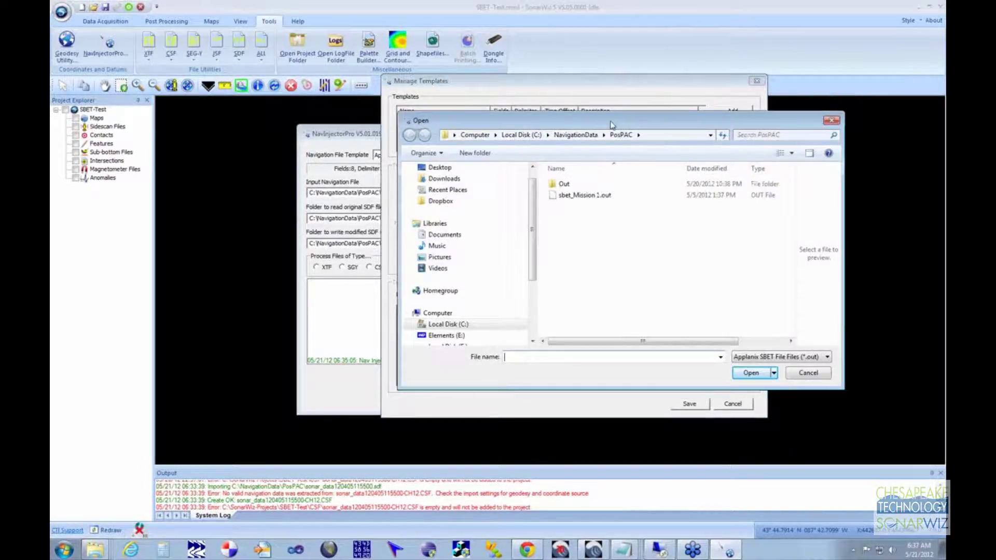
pyautogui.click(570, 197)
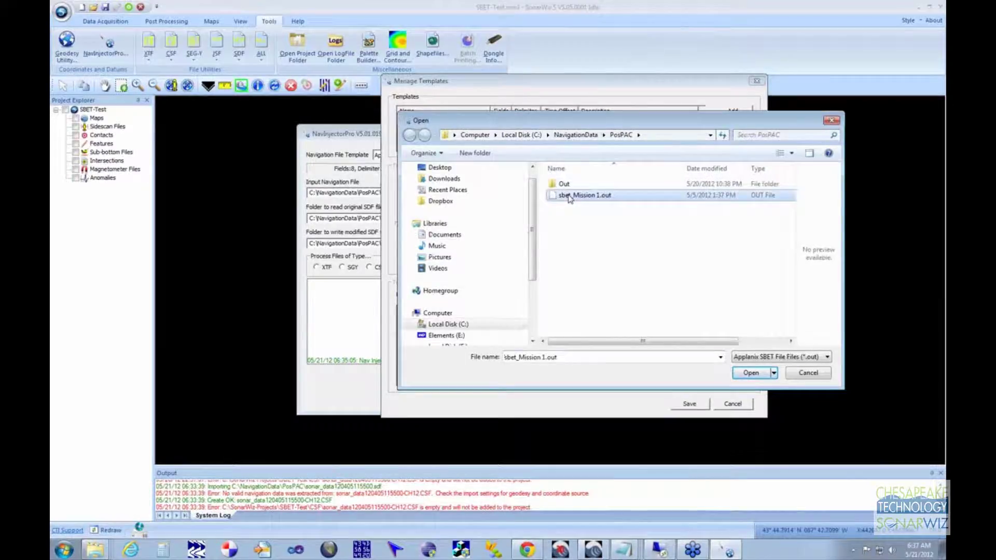
pyautogui.click(750, 373)
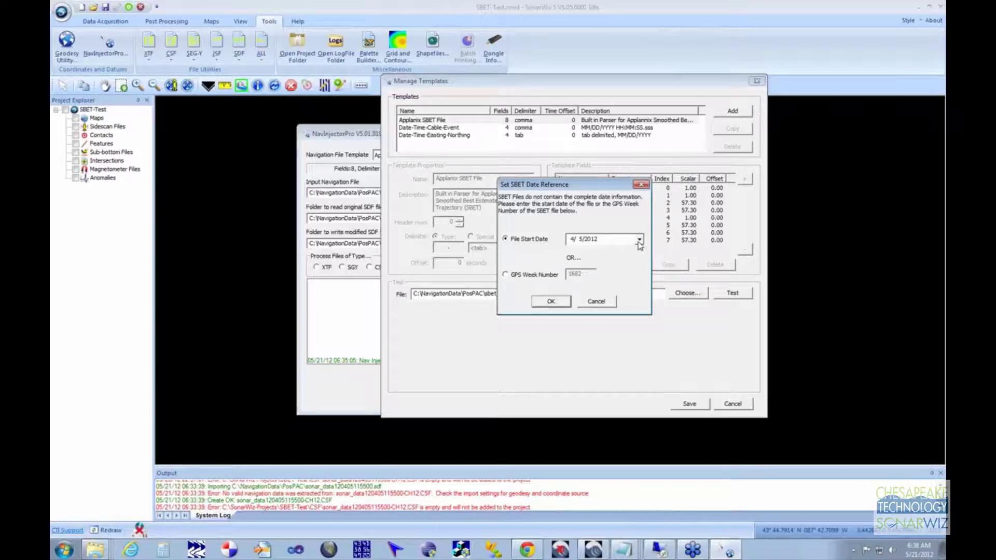
pyautogui.click(523, 280)
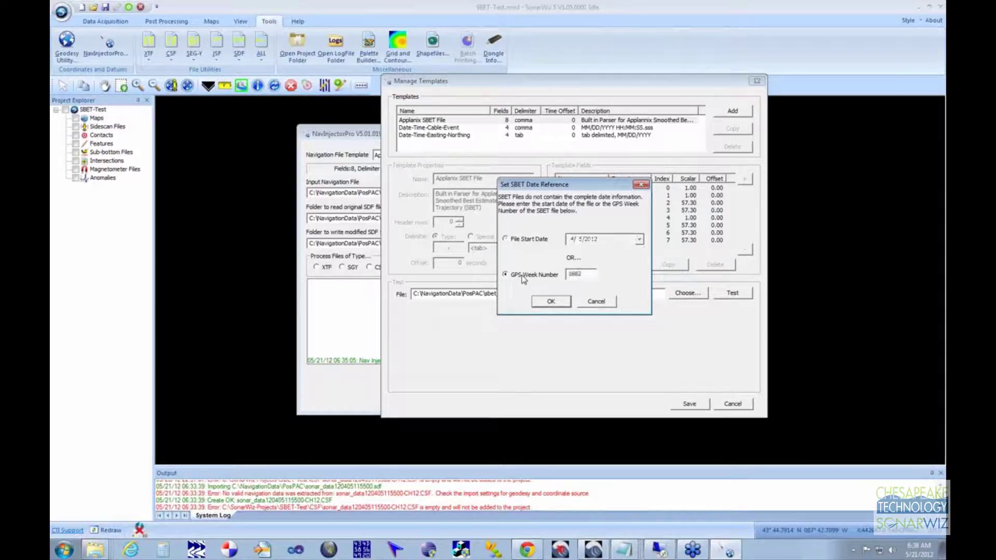
pyautogui.click(531, 244)
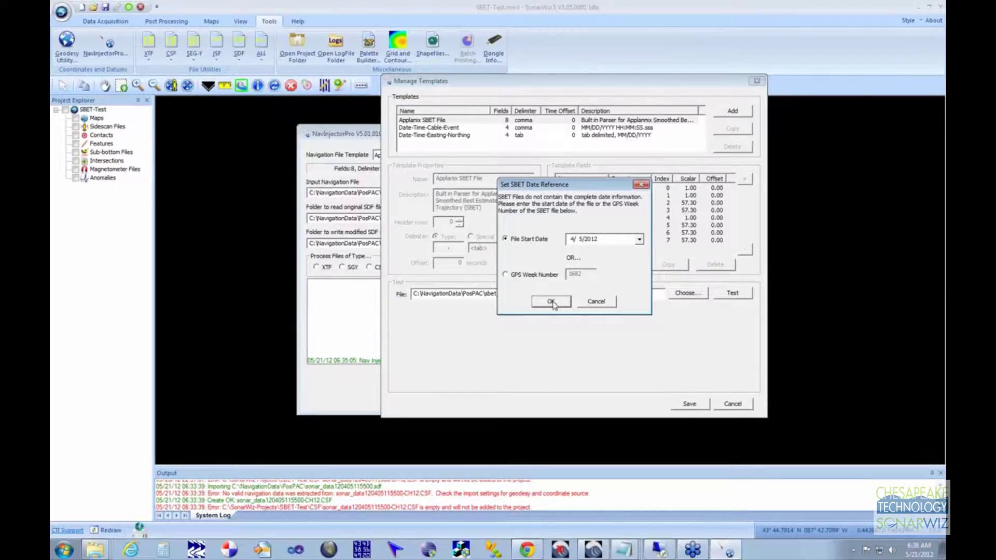
pyautogui.click(551, 302)
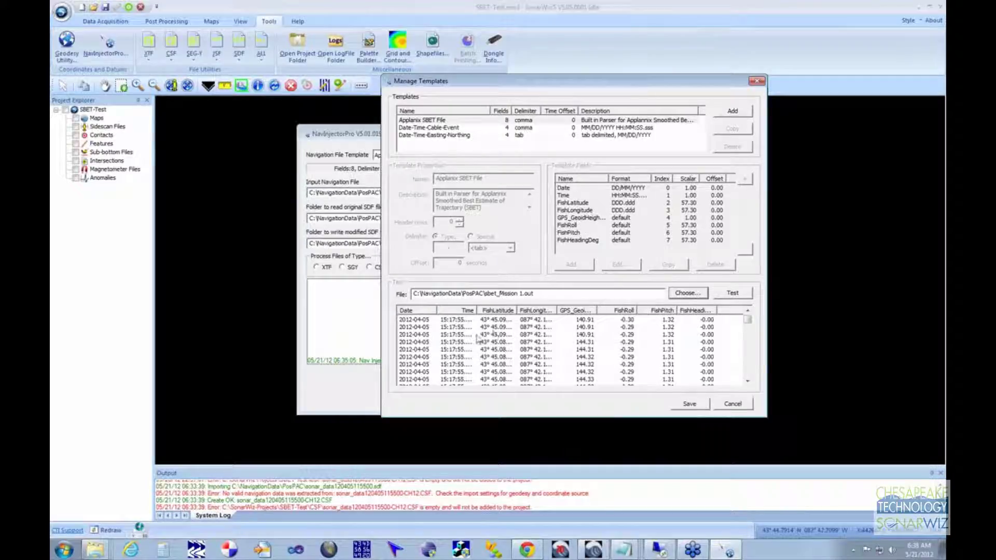
pyautogui.moveTo(476, 310); pyautogui.dragTo(640, 308)
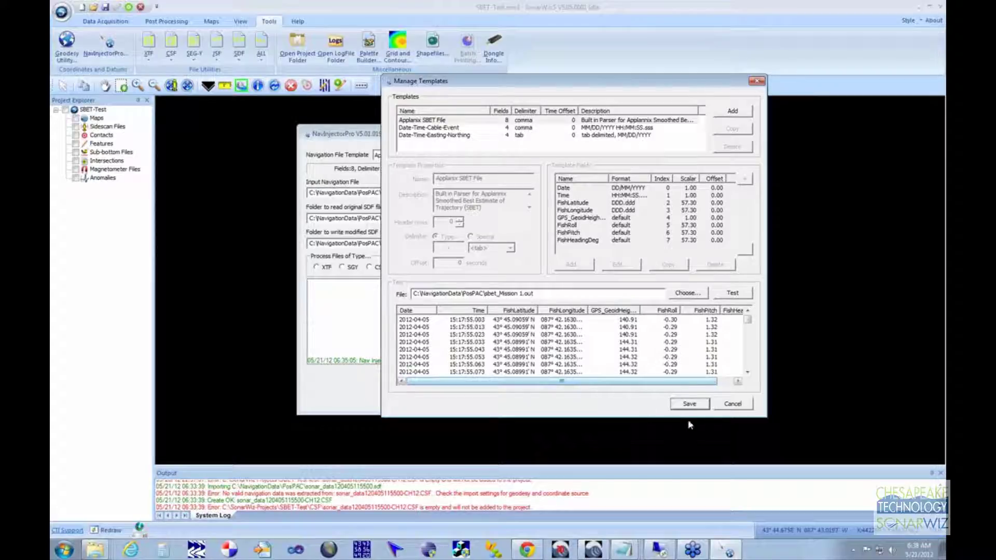
pyautogui.click(690, 404)
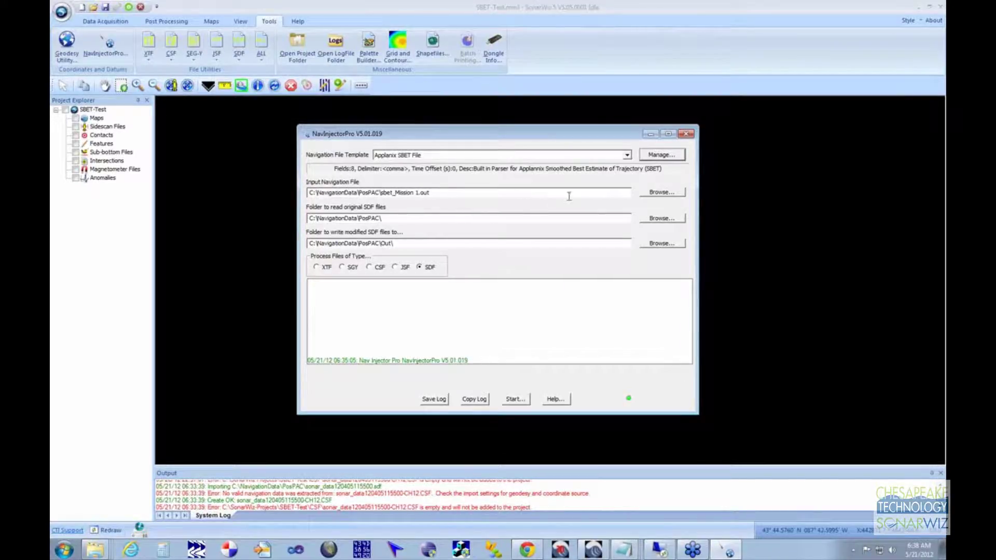
# Set sbet_Mission 1.out from the PosPAC folder as the input navigation file.
pyautogui.click(653, 193)
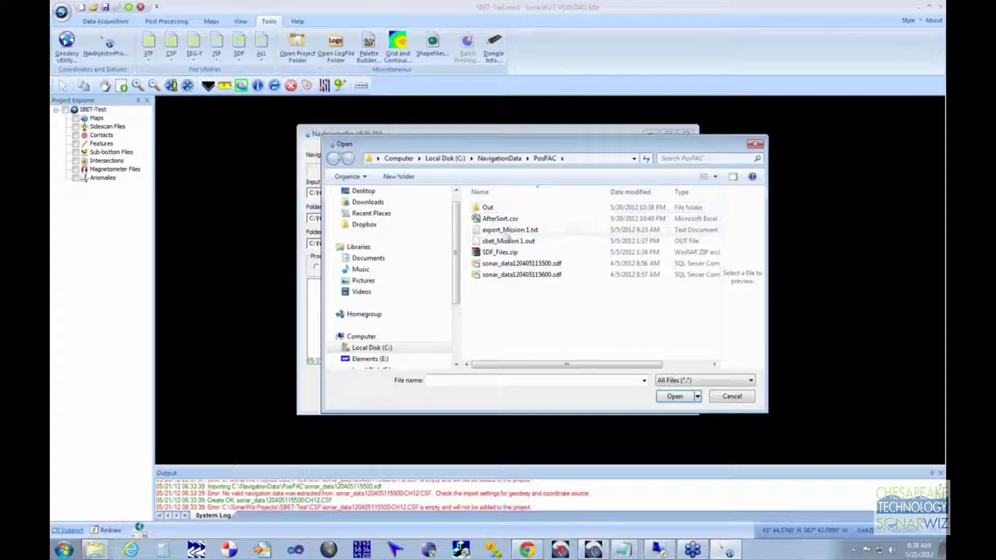
pyautogui.click(519, 241)
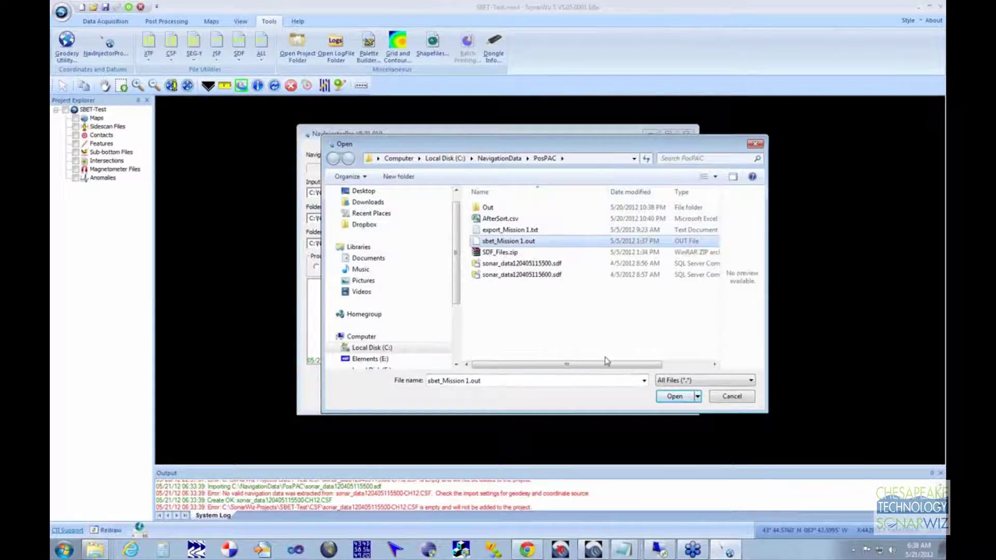
pyautogui.click(674, 397)
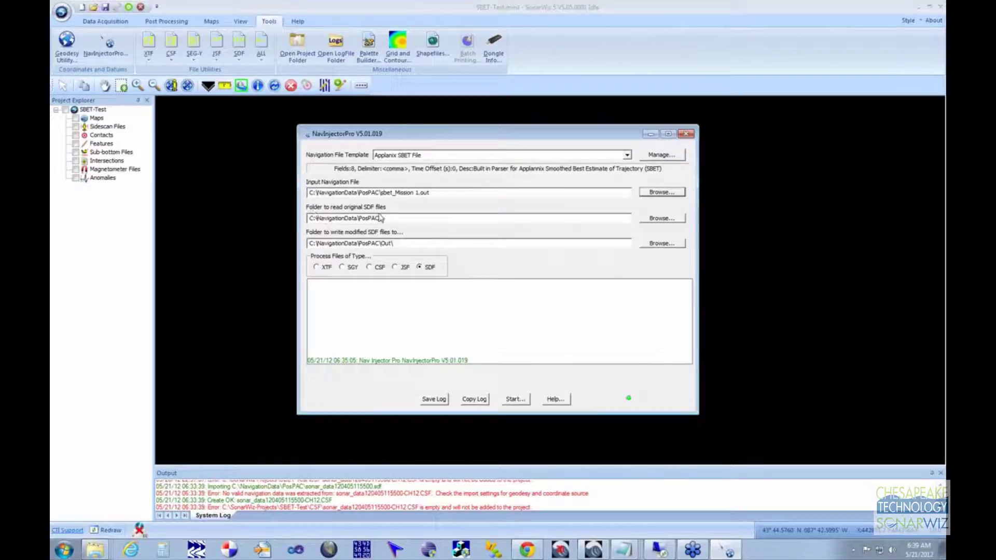
# Set C:\NavigationData\PosPAC as the folder for original SDF files and its Out subfolder for the modified ones.
pyautogui.click(409, 218)
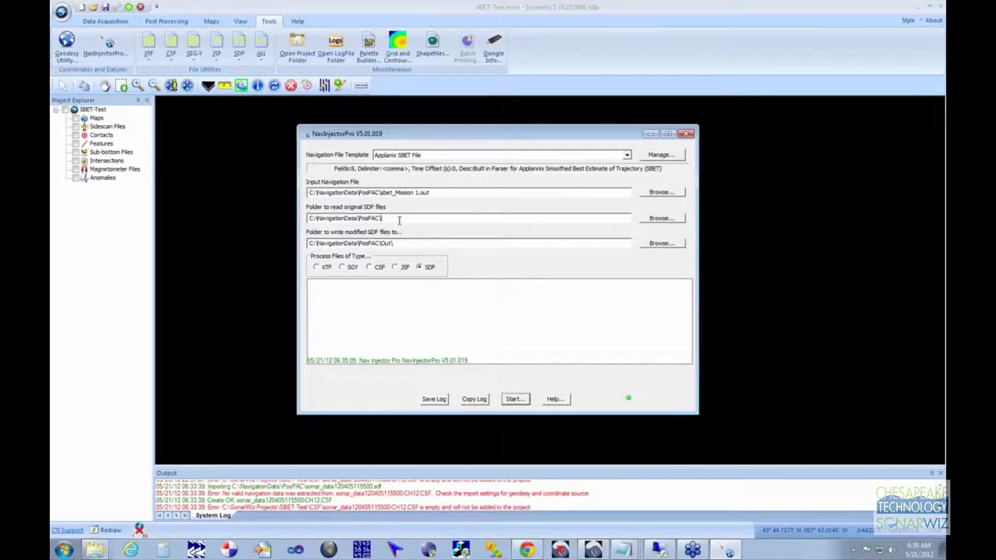
pyautogui.click(662, 219)
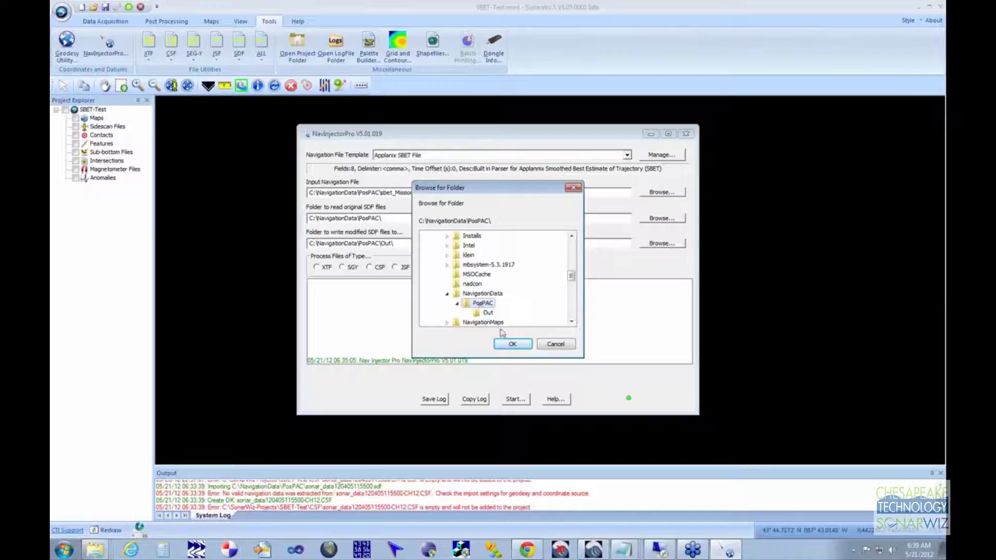
pyautogui.click(512, 344)
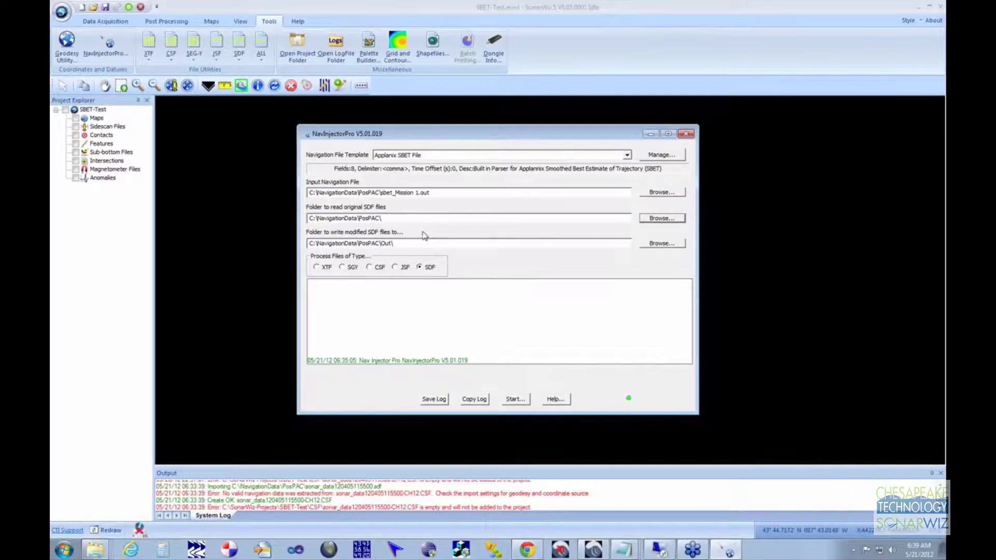
pyautogui.click(652, 244)
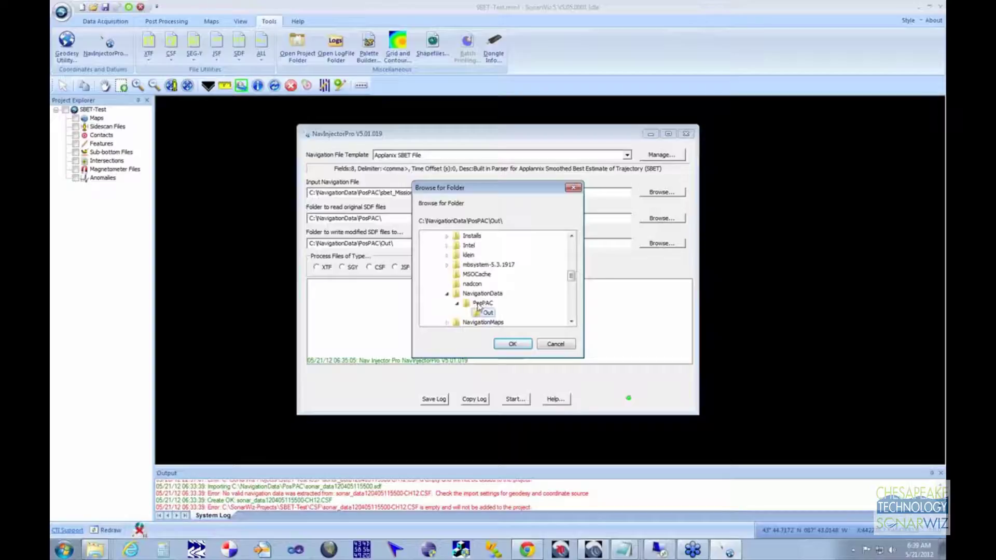
pyautogui.click(512, 345)
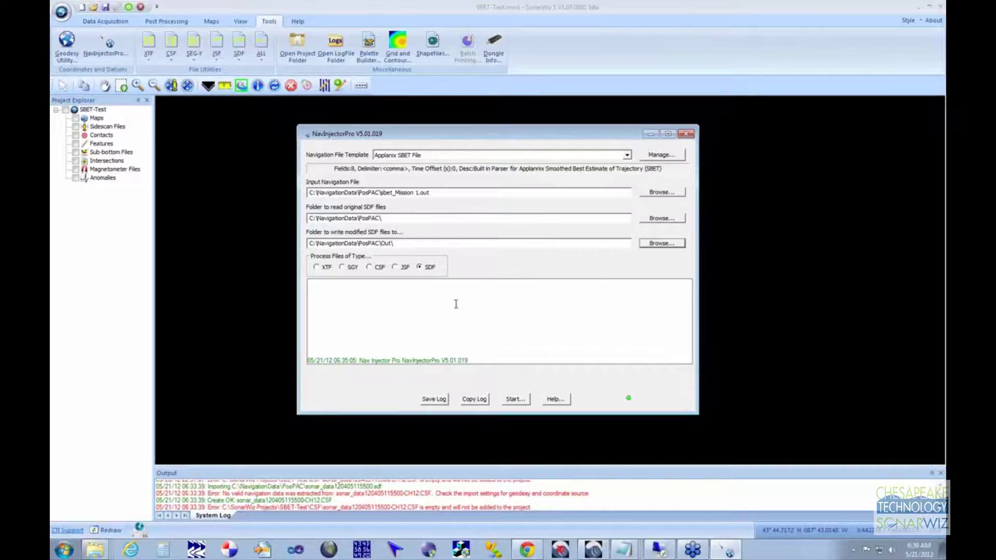
# Run the injection with file start date 4/5/2012, updating fish position only with interpolation and transferring geoid height, roll, pitch and heading.
pyautogui.click(519, 401)
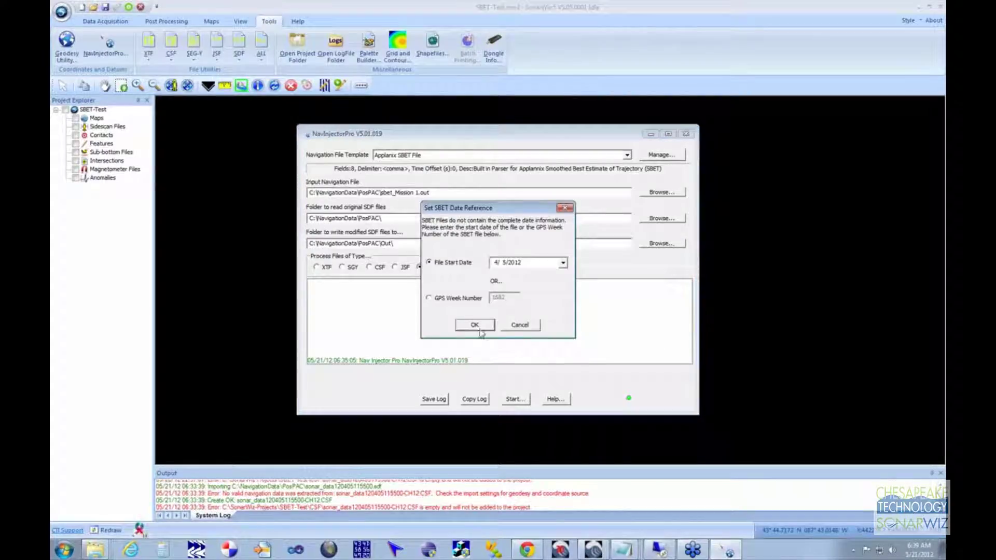
pyautogui.click(475, 326)
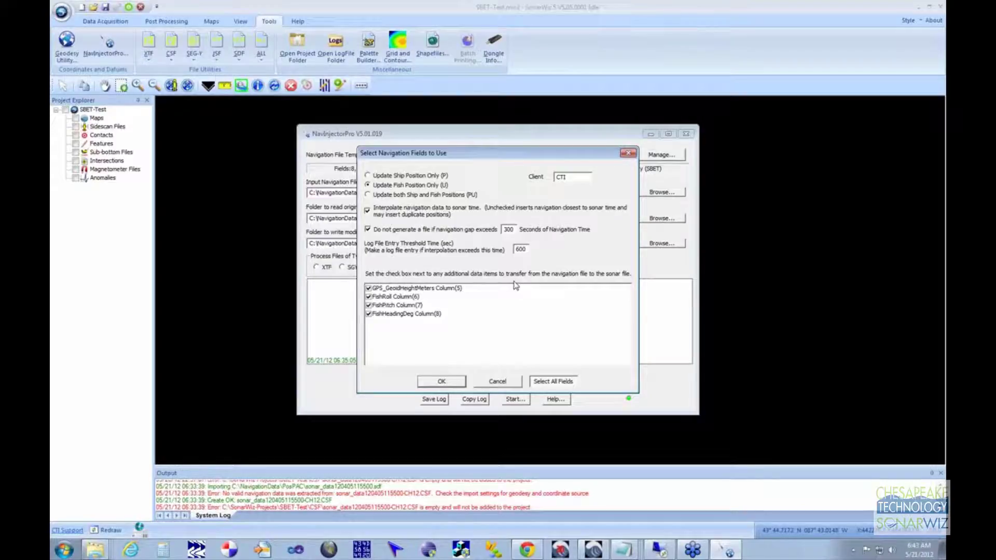
pyautogui.click(444, 383)
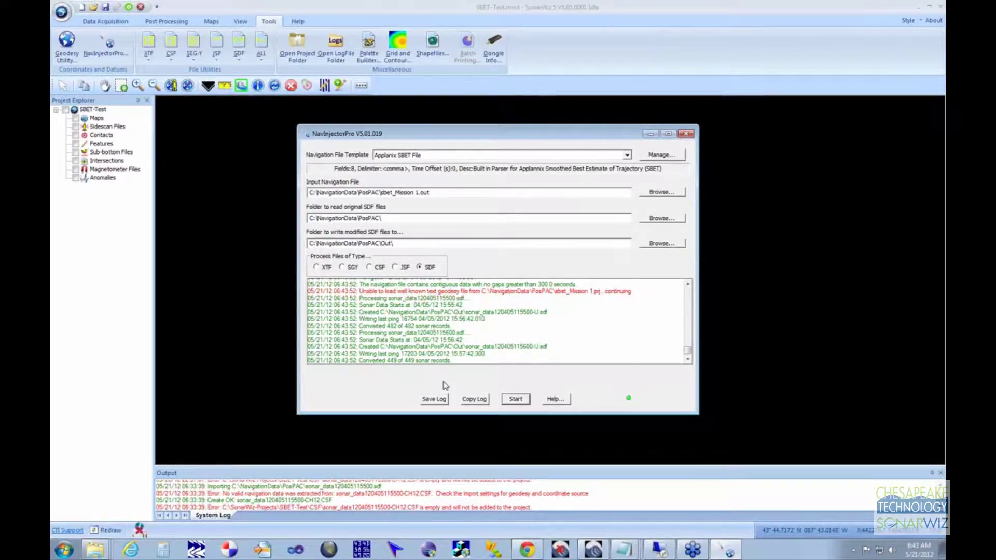
# Check the source and output folders, and examine the processing log for the navigation time range and converted sonar files.
pyautogui.moveTo(391, 218); pyautogui.dragTo(306, 219)
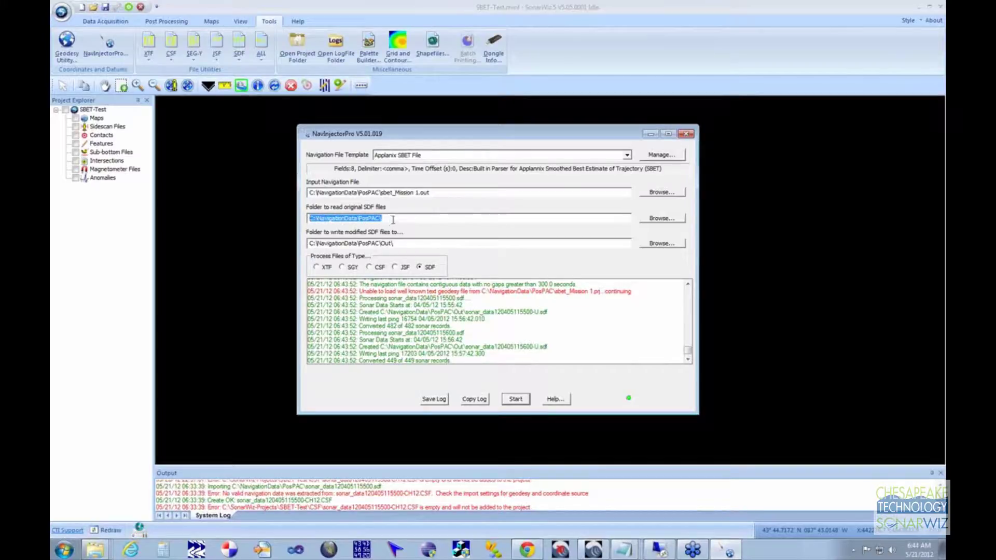
pyautogui.click(407, 244)
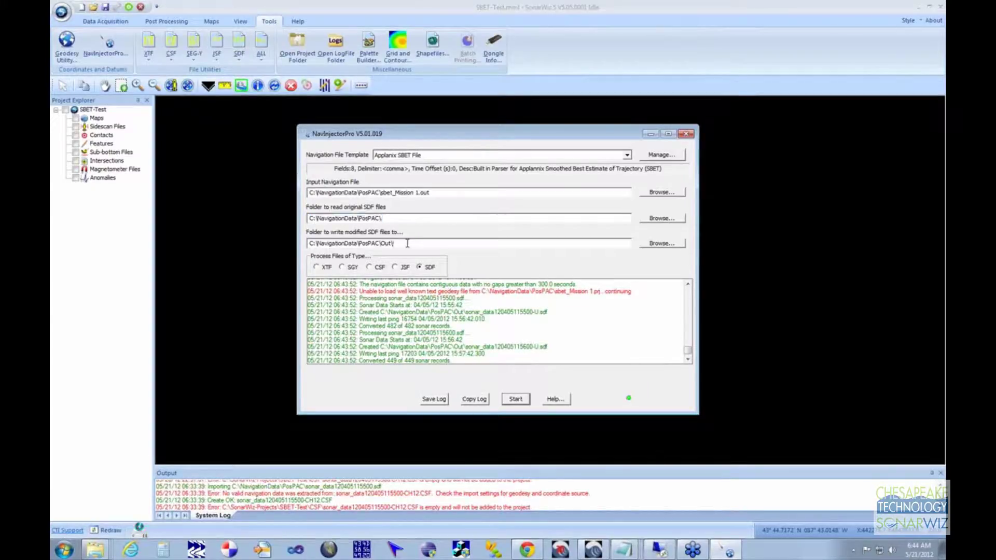
pyautogui.moveTo(394, 244); pyautogui.dragTo(310, 244)
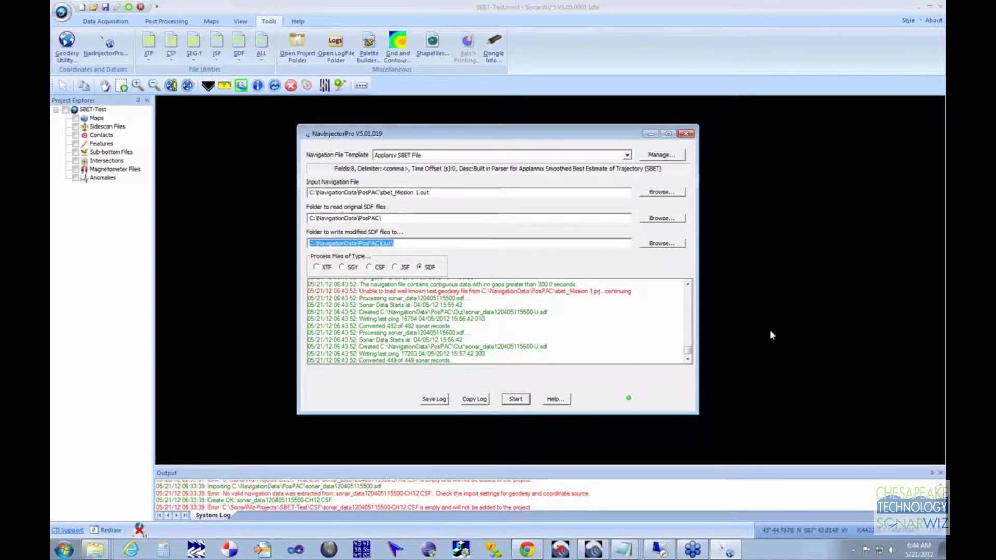
pyautogui.click(687, 284)
pyautogui.click(687, 284)
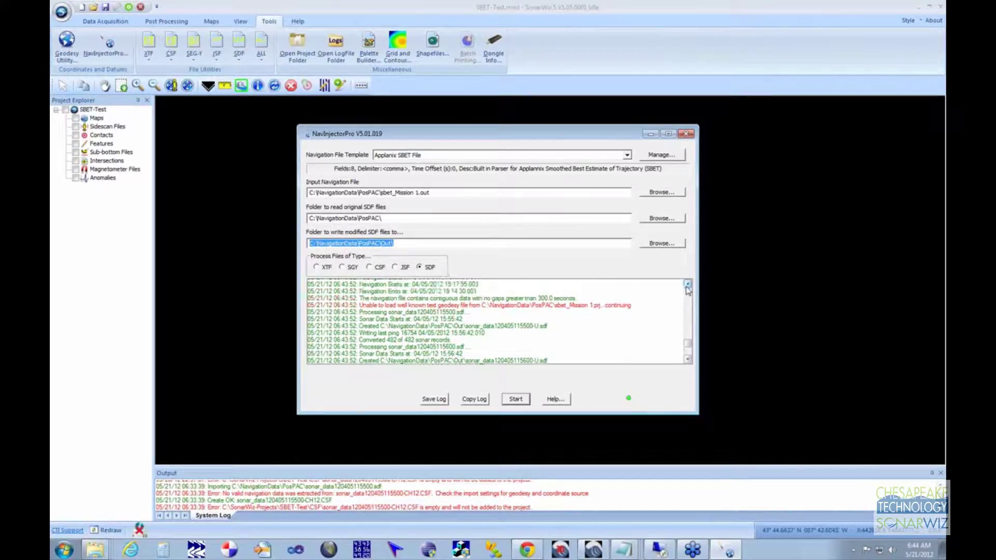
pyautogui.click(687, 284)
pyautogui.click(687, 285)
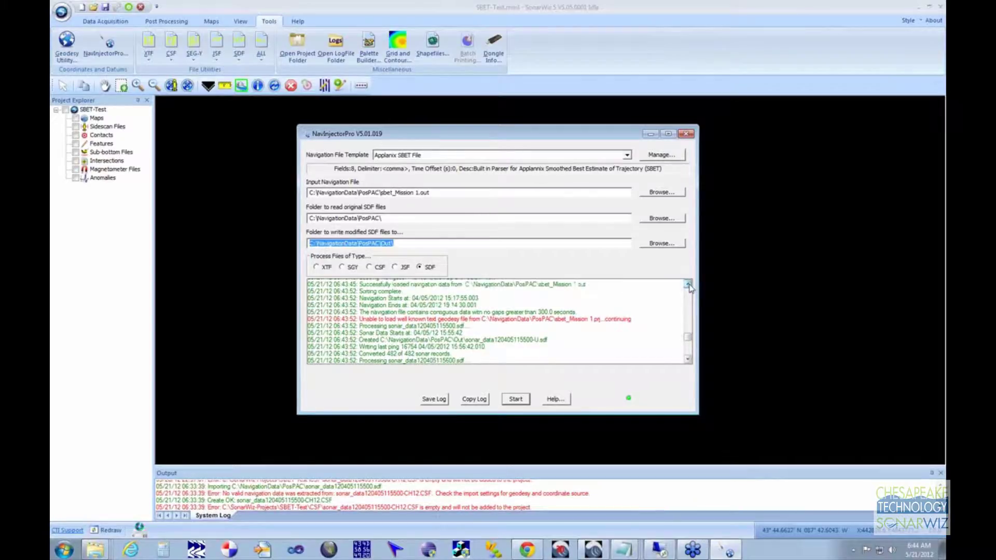
pyautogui.click(687, 284)
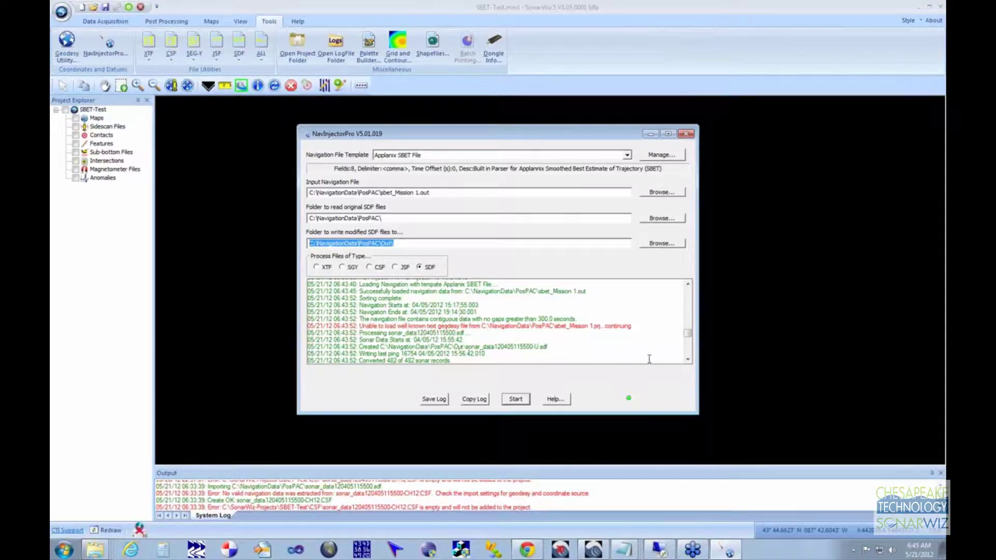
pyautogui.click(687, 359)
pyautogui.click(688, 359)
pyautogui.click(688, 359)
pyautogui.click(688, 359)
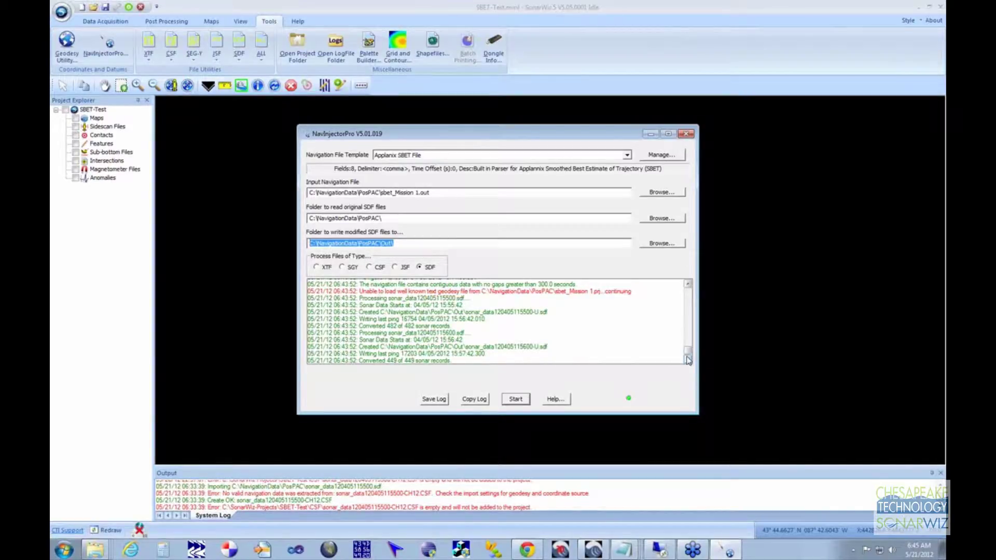
pyautogui.click(358, 2)
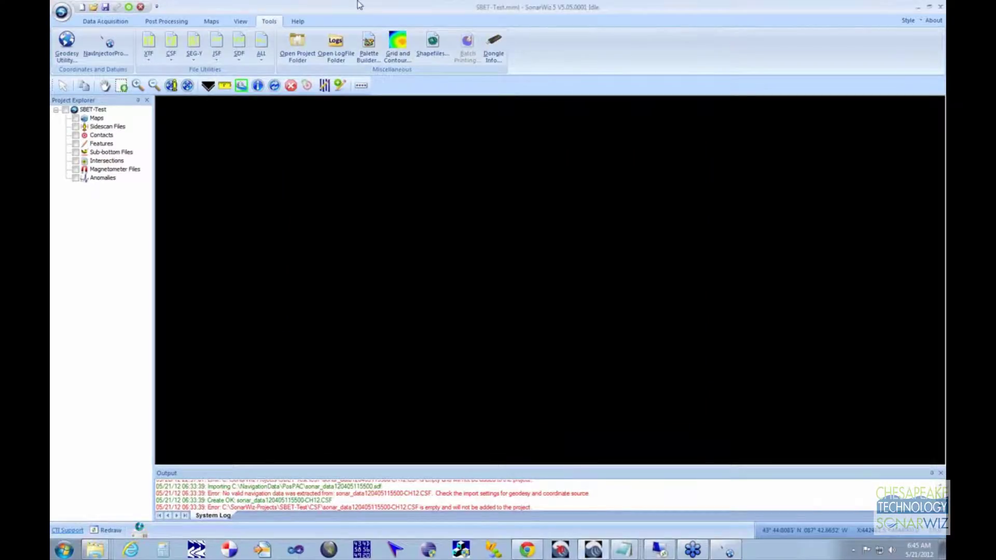
pyautogui.click(157, 22)
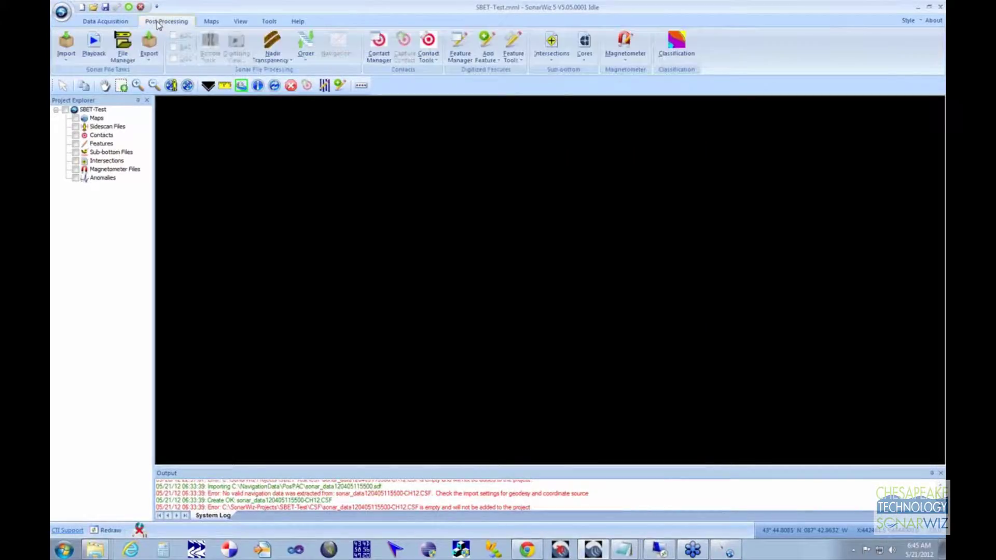
pyautogui.click(66, 54)
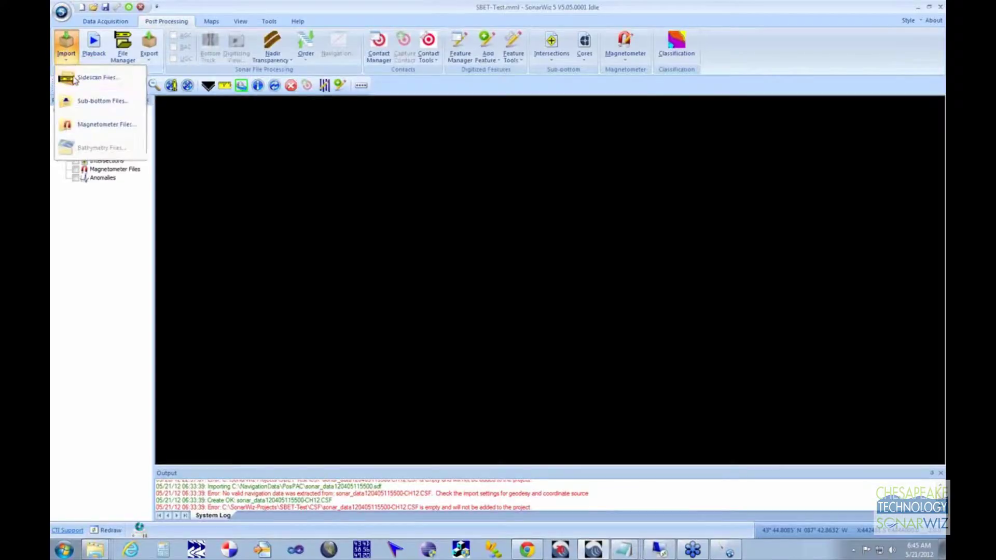
pyautogui.click(78, 78)
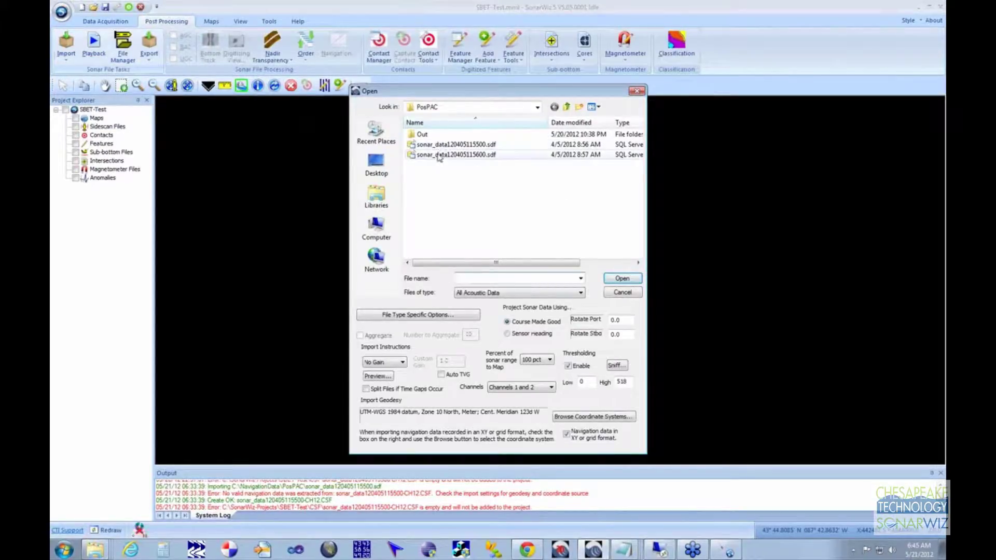
pyautogui.doubleClick(413, 136)
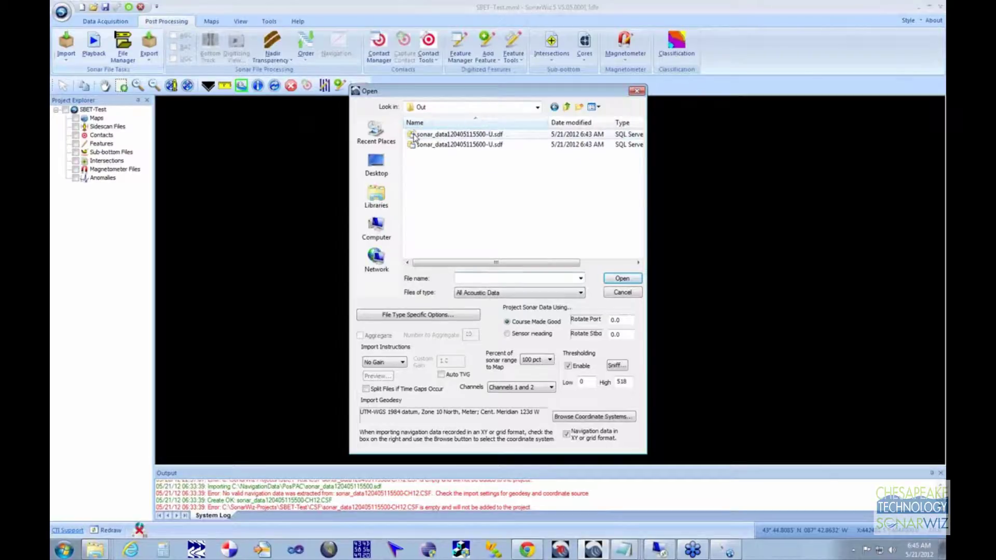
pyautogui.click(452, 141)
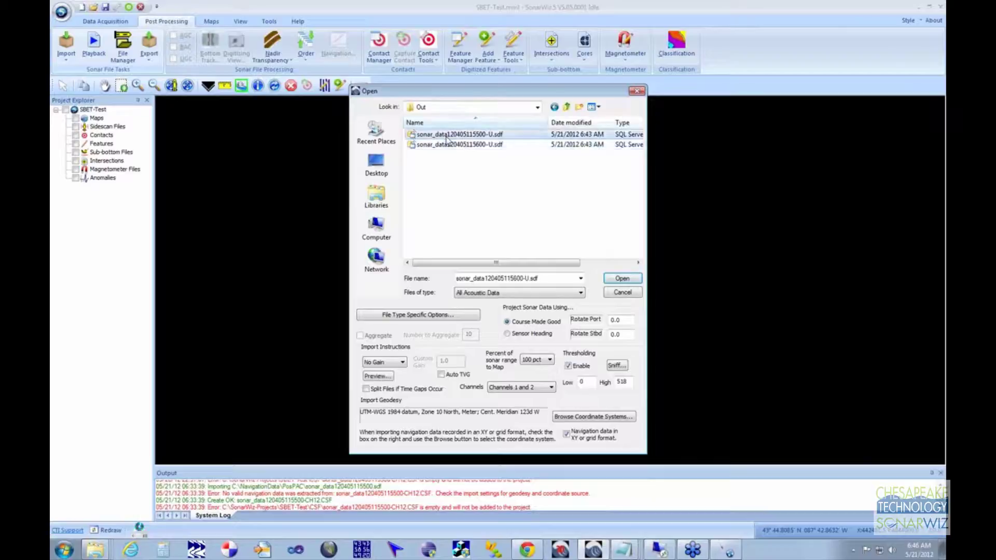
pyautogui.click(485, 145)
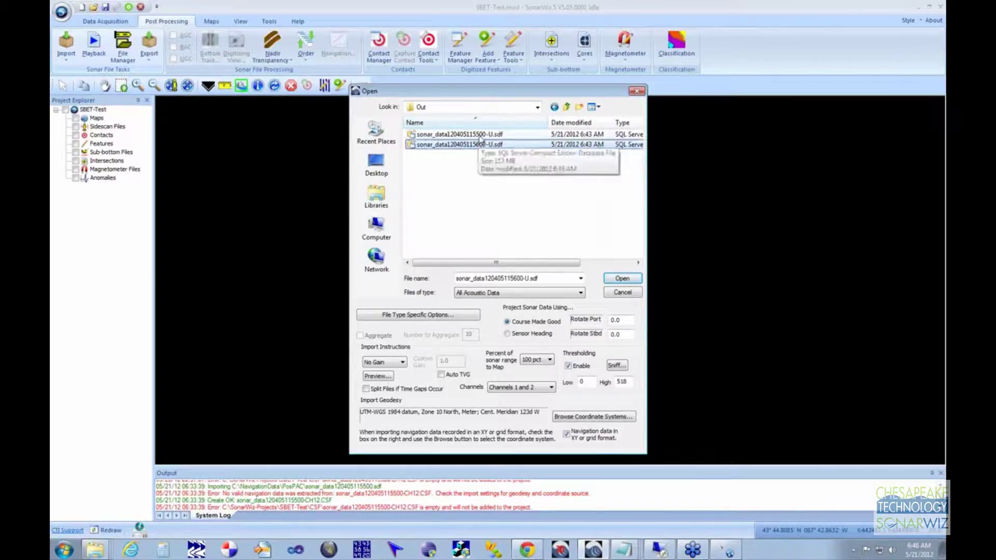
pyautogui.keyDown('ctrl'); pyautogui.click(482, 136); pyautogui.keyUp('ctrl')
pyautogui.click(624, 278)
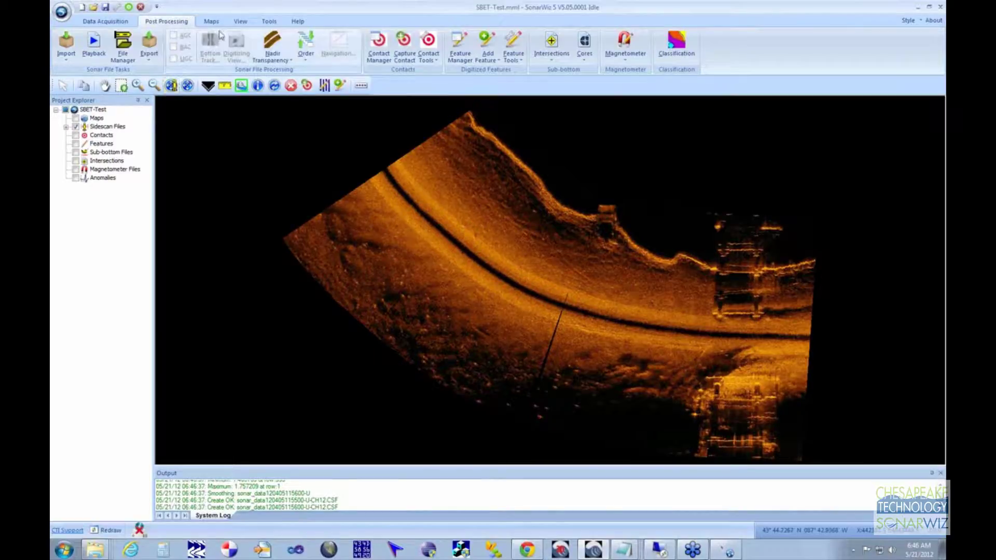
pyautogui.click(268, 21)
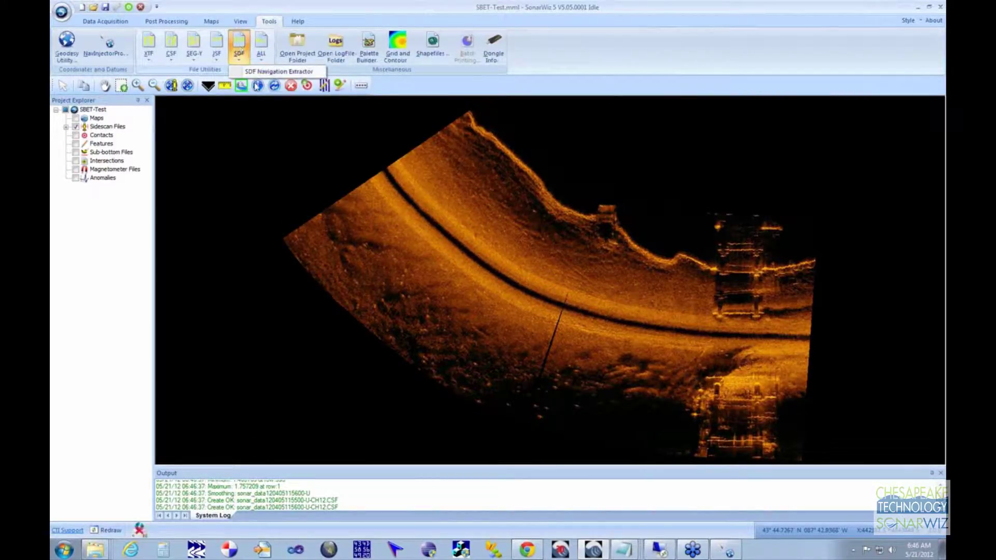
pyautogui.click(282, 76)
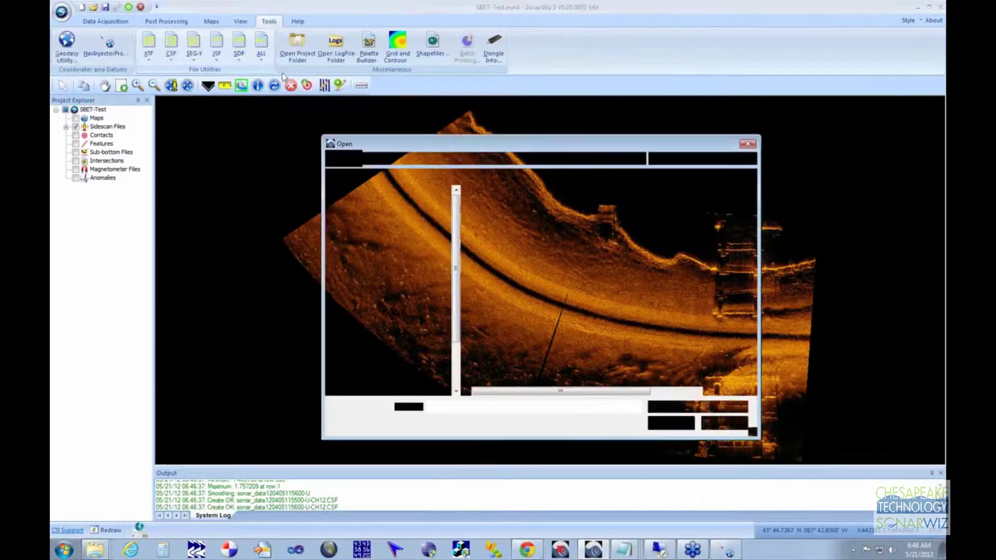
pyautogui.doubleClick(487, 209)
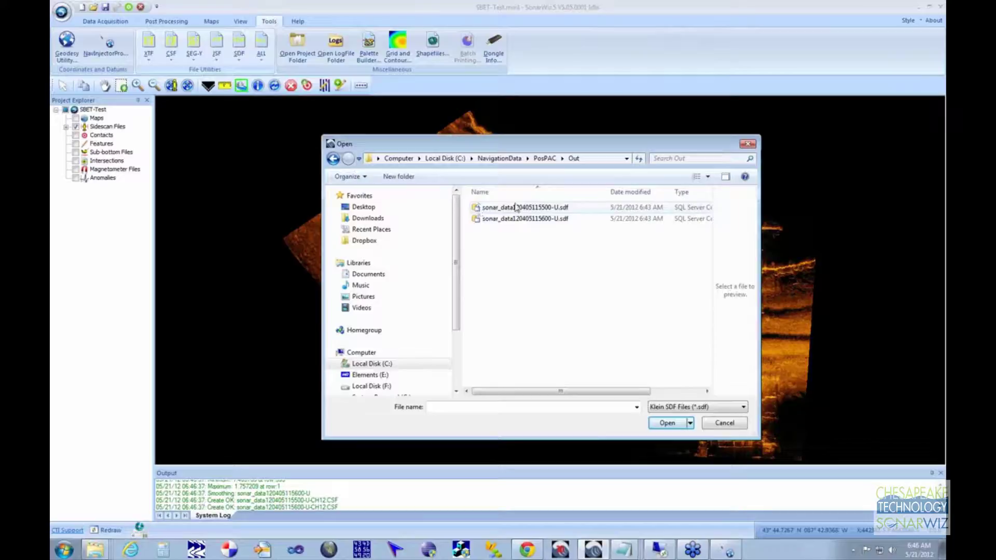
pyautogui.doubleClick(540, 208)
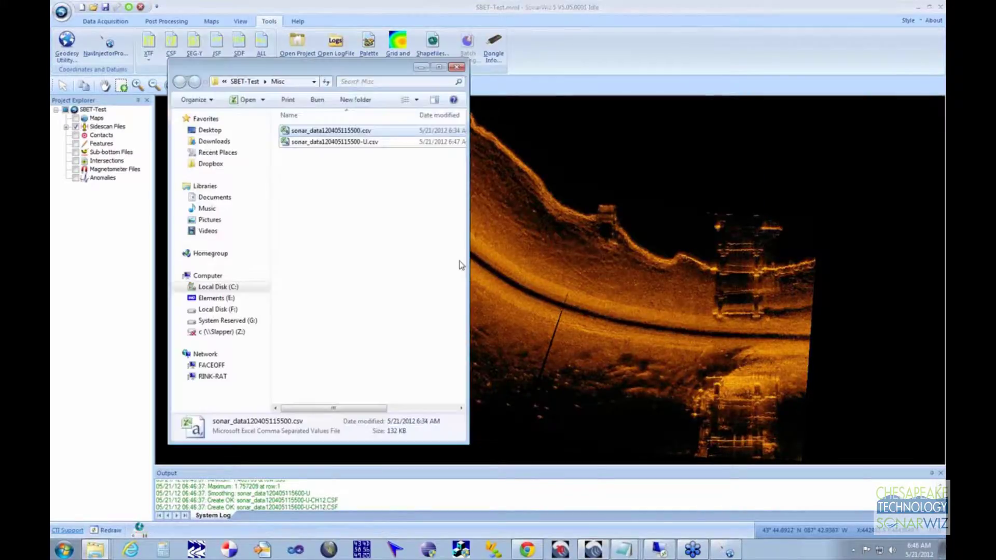
pyautogui.doubleClick(319, 143)
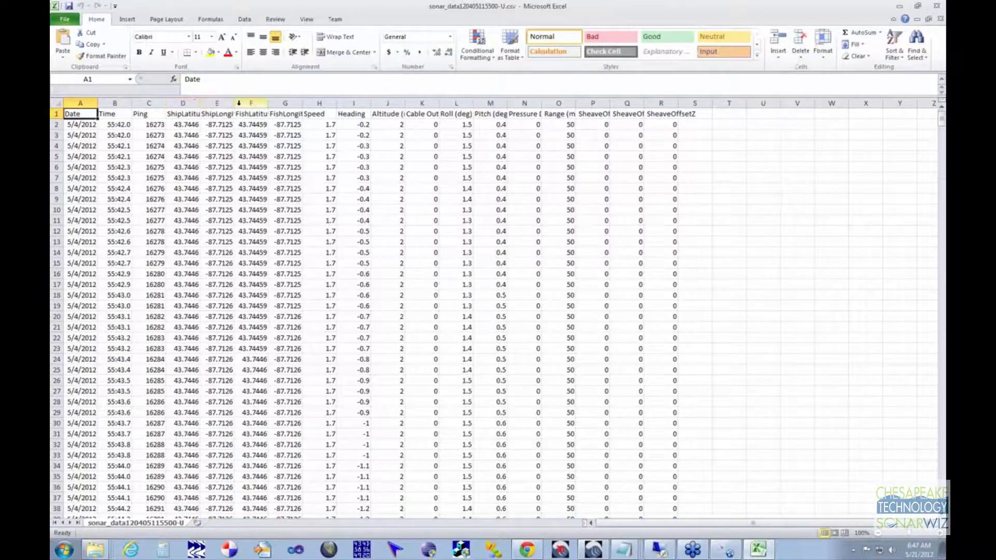
pyautogui.click(257, 102)
pyautogui.moveTo(258, 101); pyautogui.dragTo(276, 96)
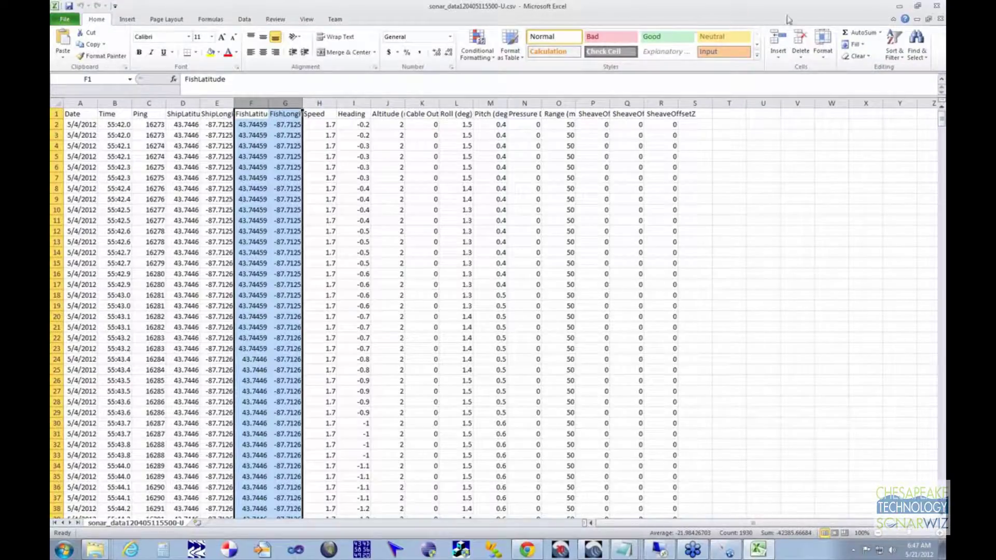
pyautogui.click(938, 6)
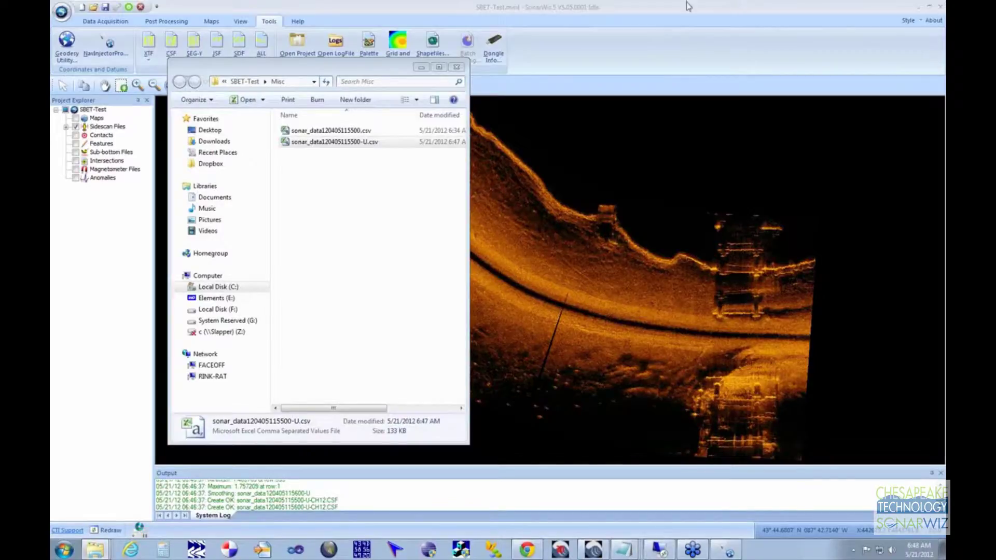
pyautogui.click(536, 6)
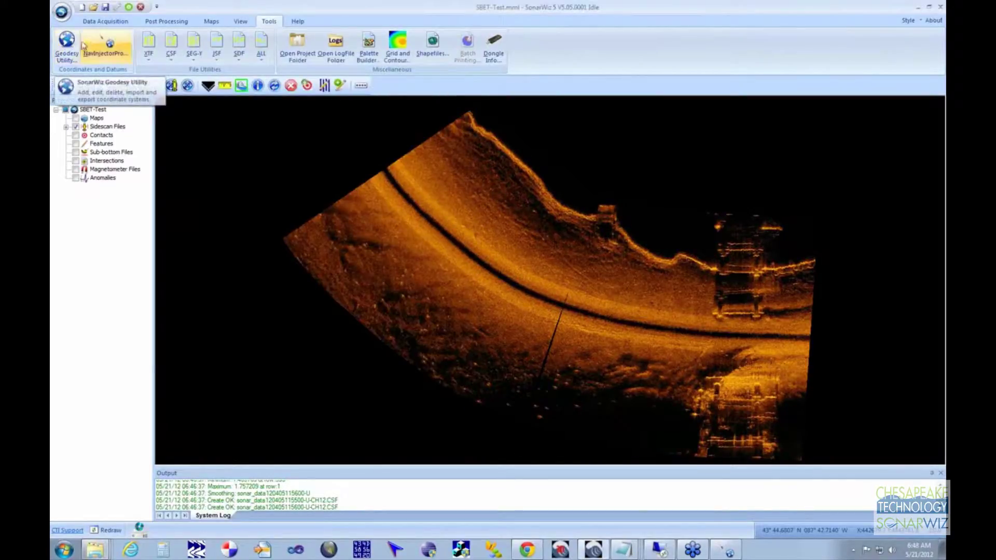
# Open the recent project Edgetech-4125.mml and import E4125_sample.jsf from the New 4125 folder as a sidescan file.
pyautogui.click(62, 19)
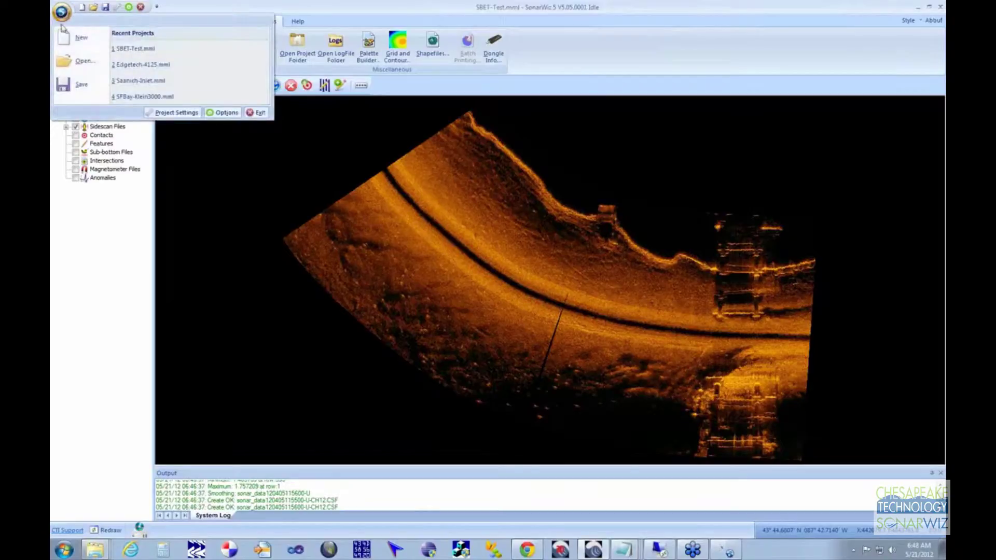
pyautogui.click(143, 64)
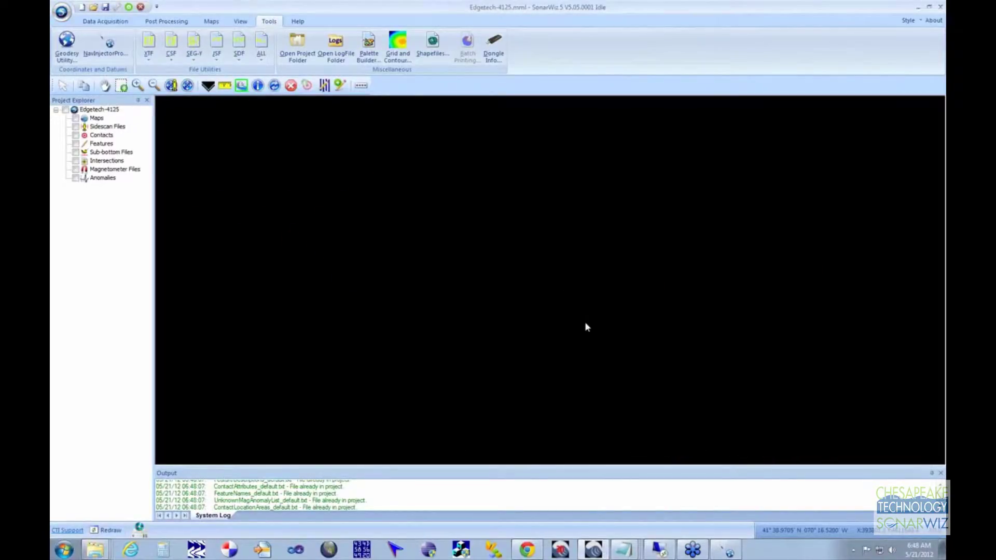
pyautogui.click(160, 22)
pyautogui.click(73, 46)
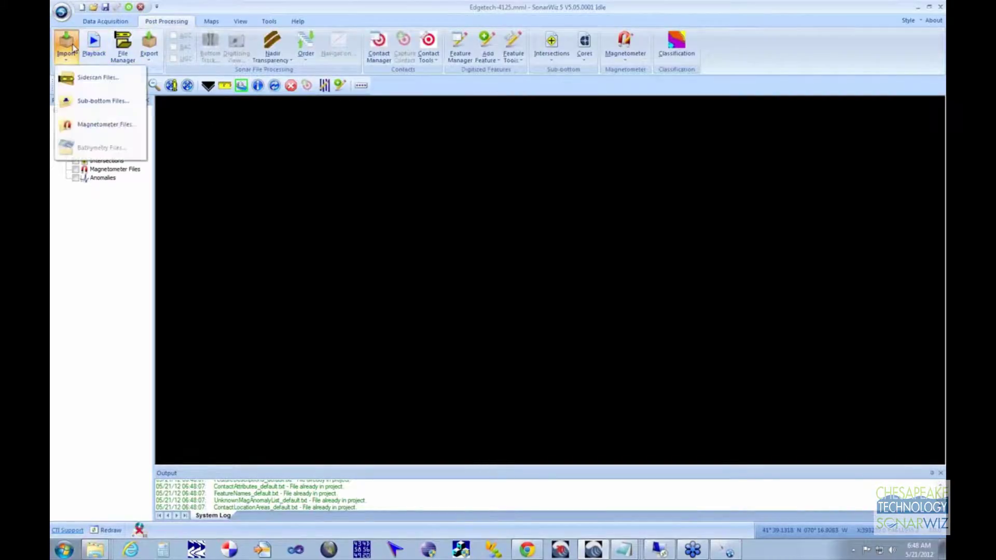
pyautogui.click(85, 77)
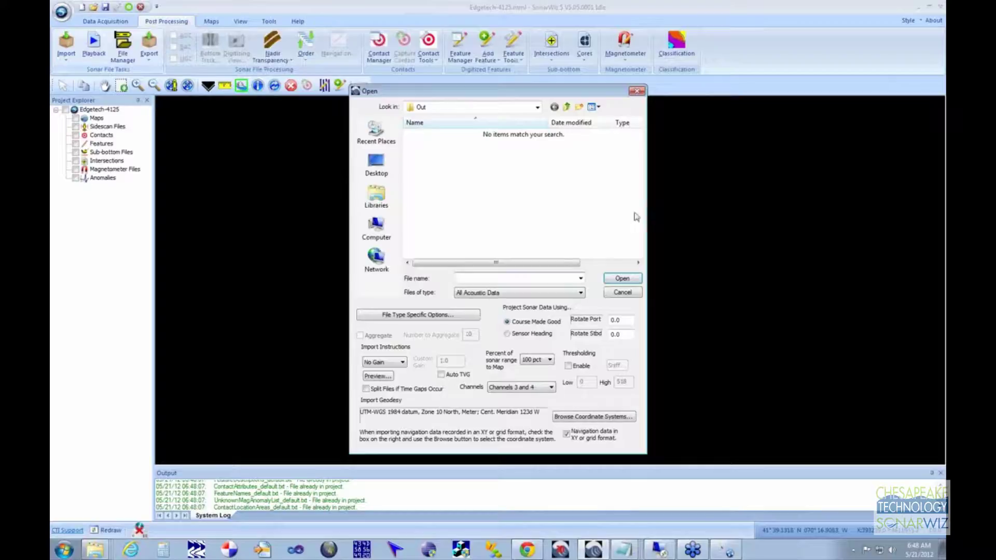
pyautogui.click(566, 107)
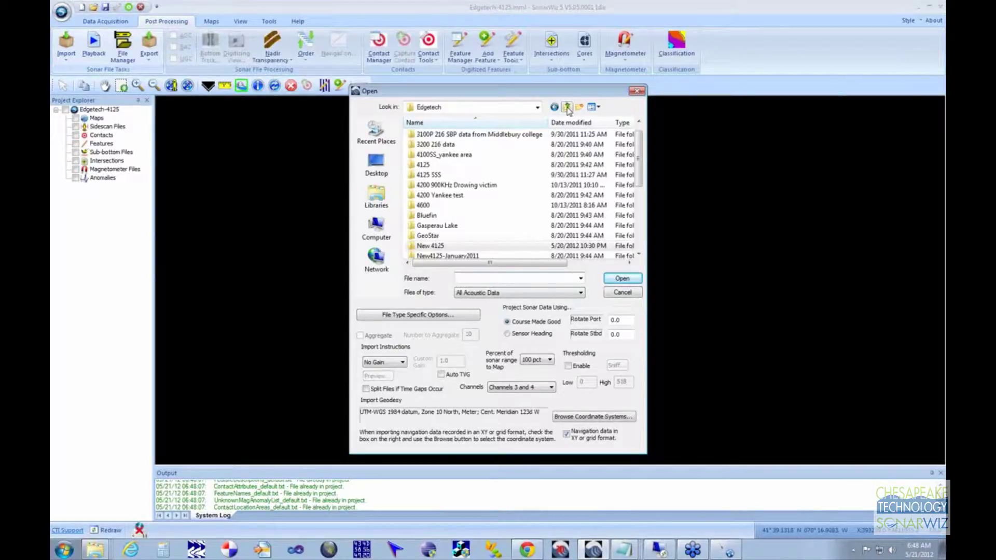
pyautogui.doubleClick(489, 246)
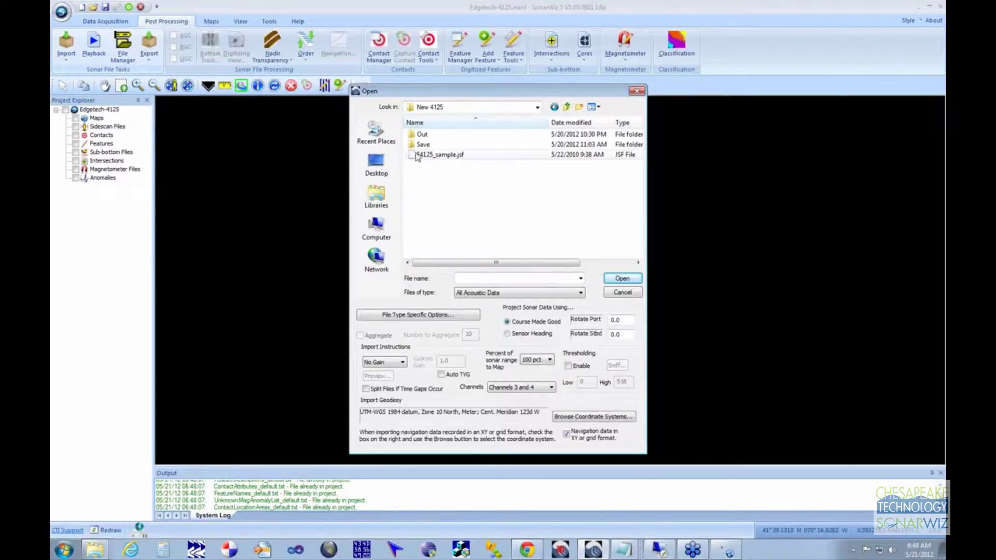
pyautogui.click(440, 154)
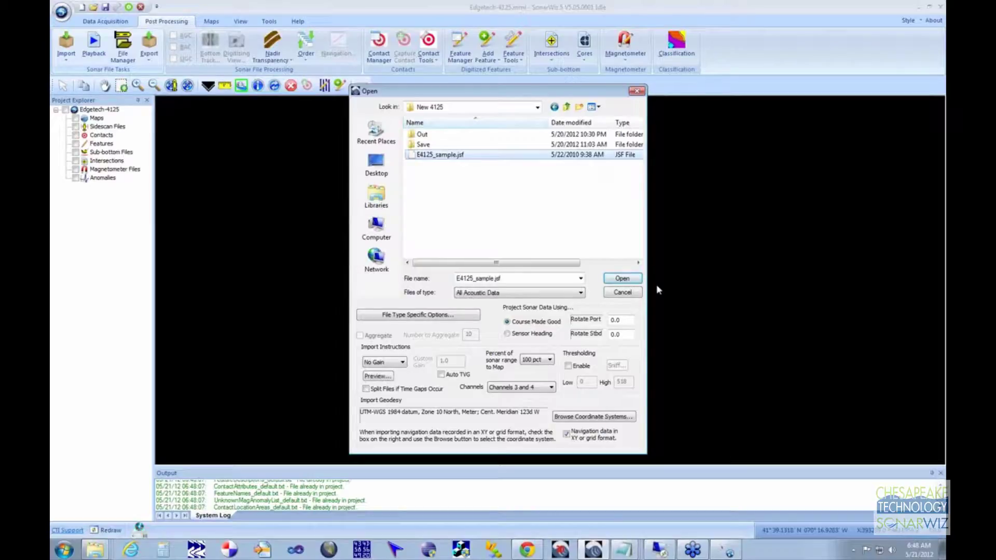
pyautogui.click(622, 279)
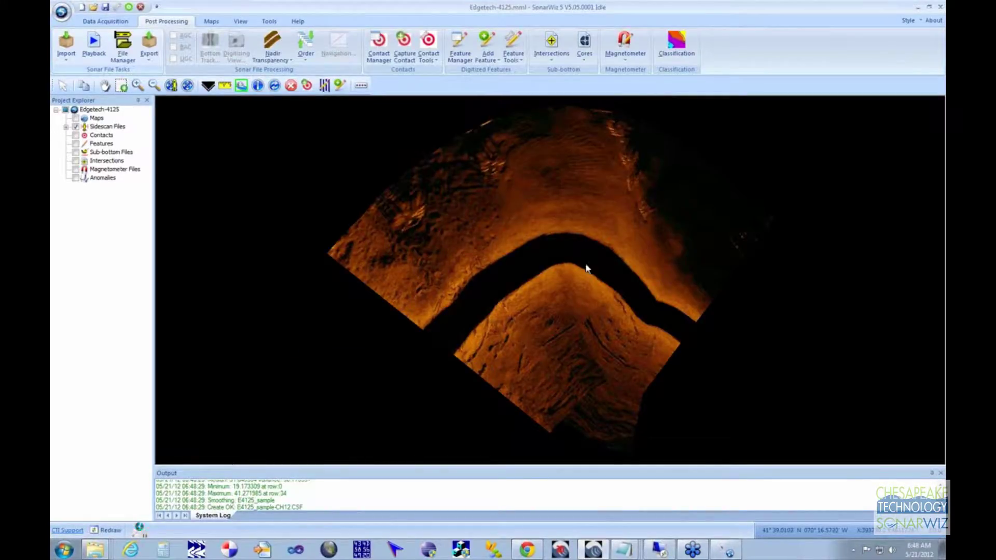
# Examine the imported sonar file's ping time, position and heading values along the record in the bottom tracking view, and close it.
pyautogui.rightClick(543, 248)
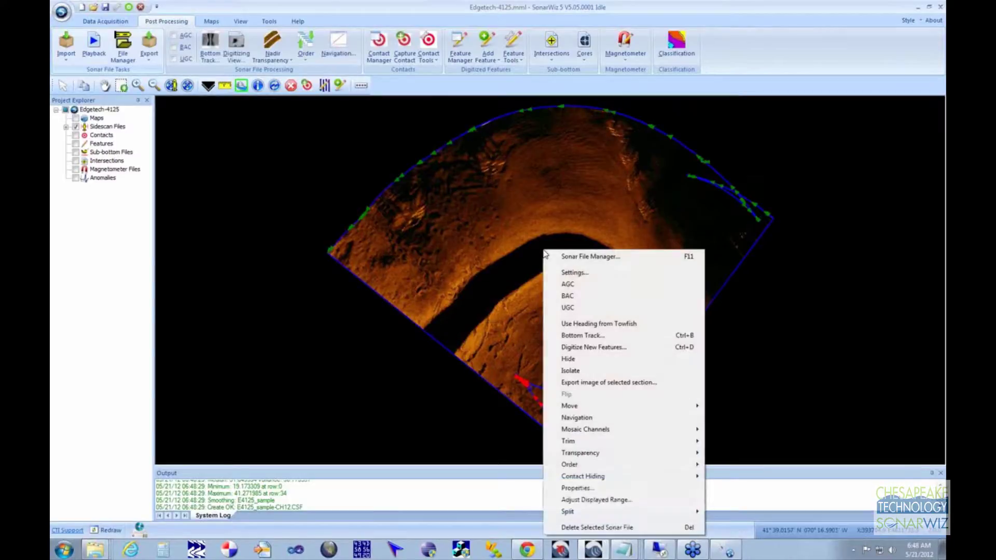
pyautogui.click(578, 335)
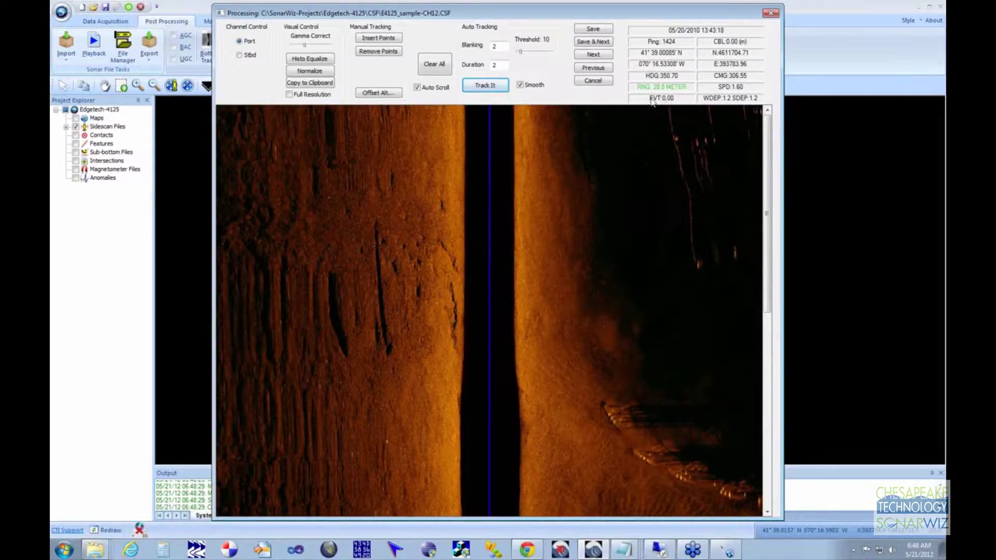
pyautogui.scroll(-3, 504, 248)
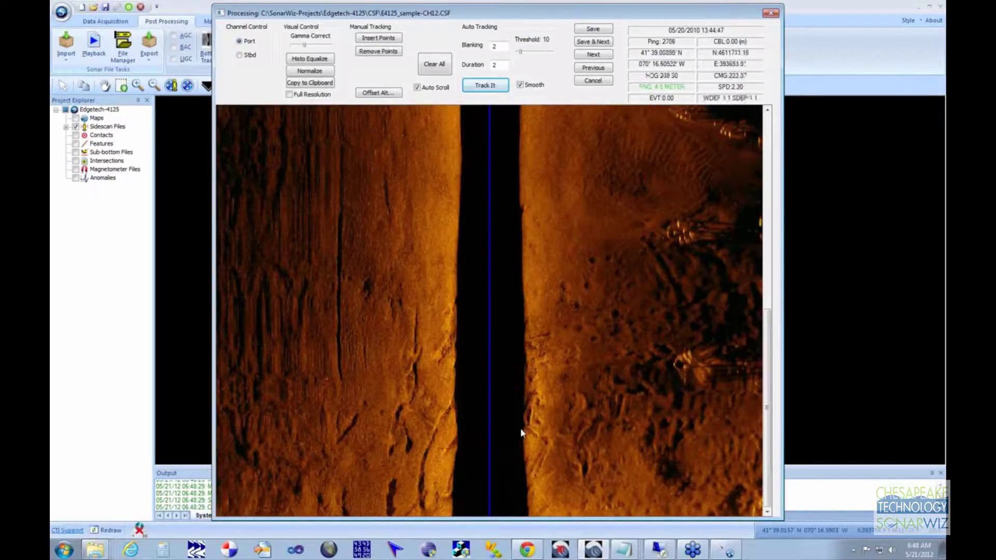
pyautogui.scroll(3, 535, 337)
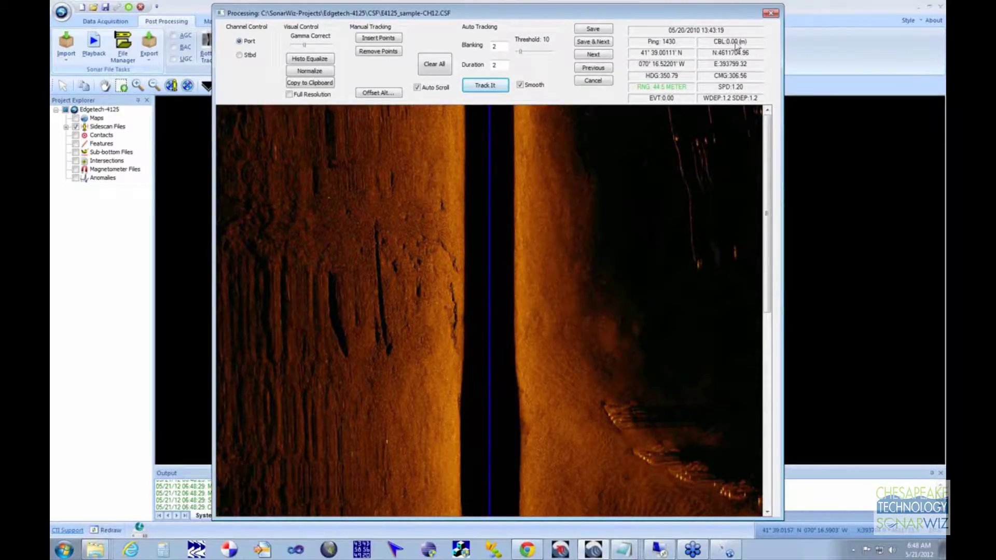
pyautogui.scroll(-3, 413, 277)
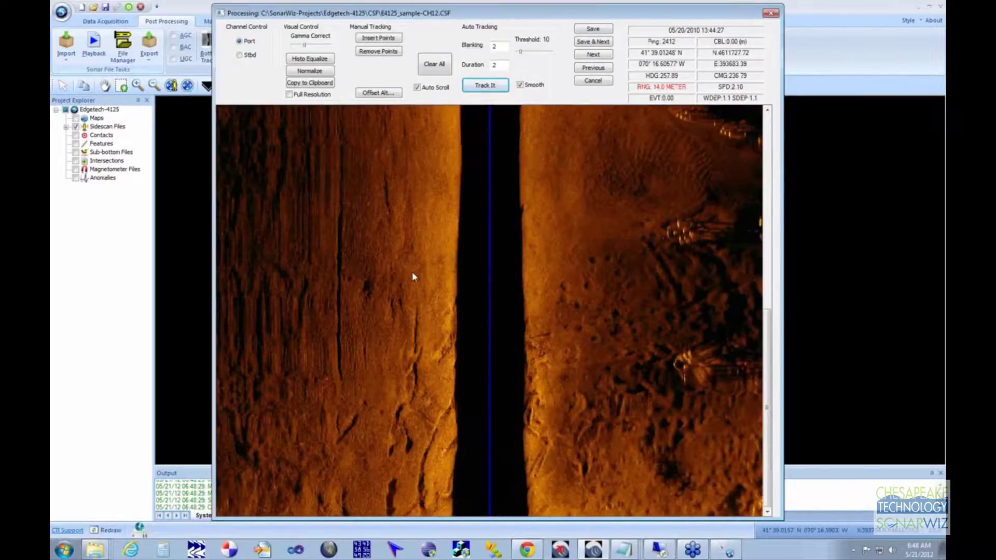
pyautogui.click(770, 14)
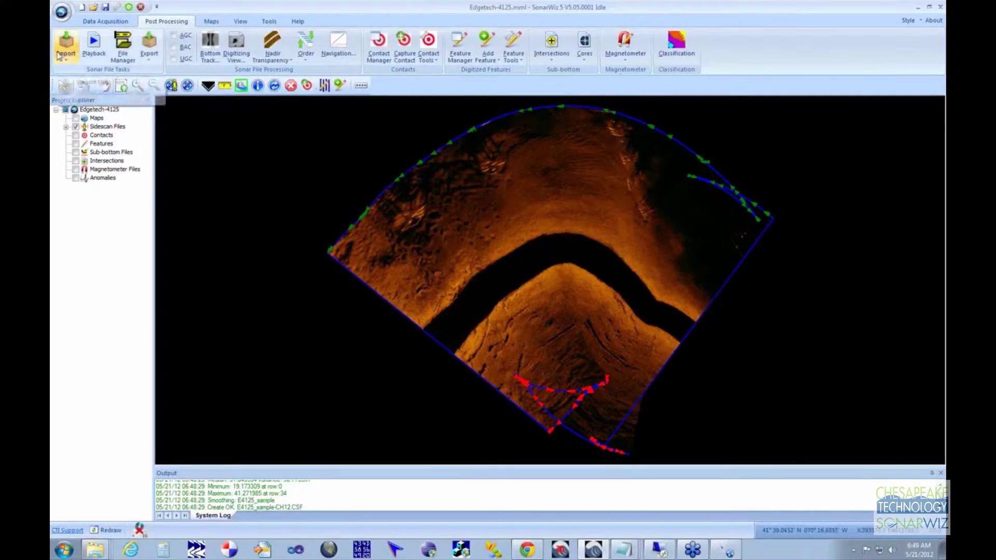
# Start the JSF Navigation Extractor and browse to the folder c:\SonarData\Edgetech\New 4125.
pyautogui.click(266, 22)
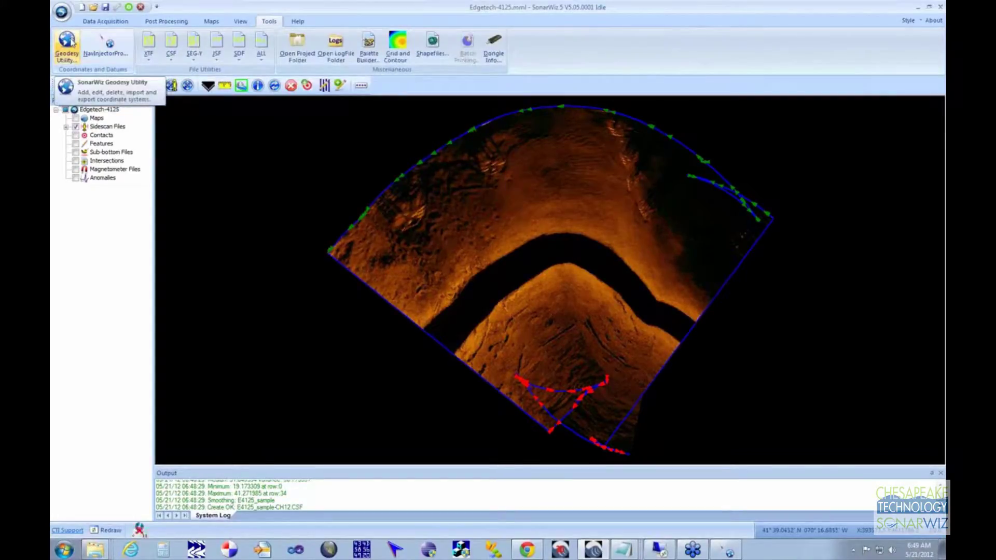
pyautogui.click(217, 46)
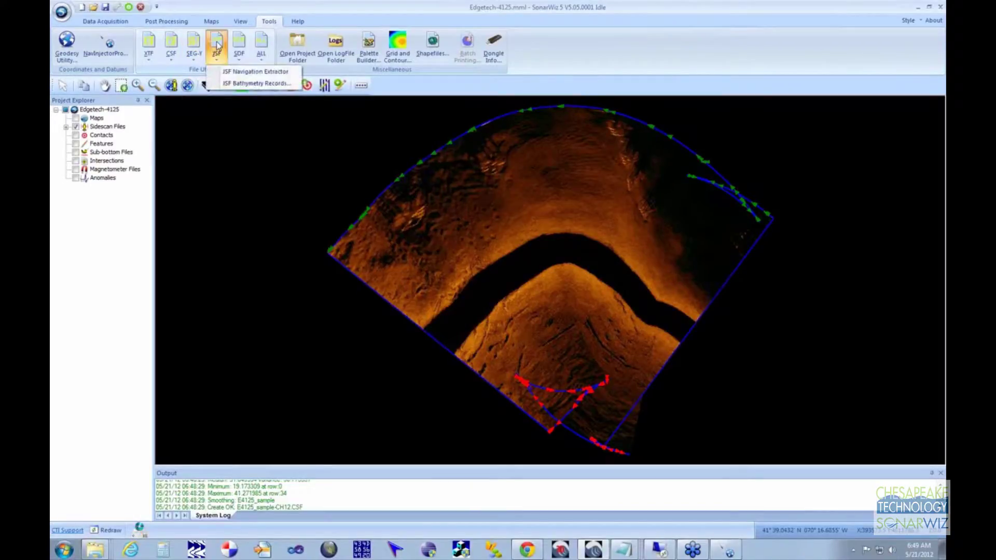
pyautogui.click(229, 73)
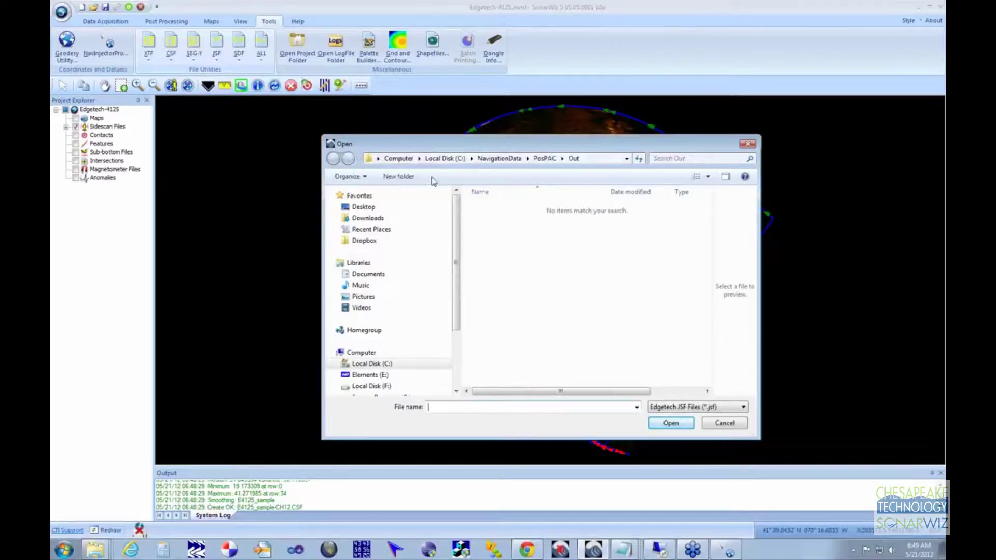
pyautogui.write('c:\\')
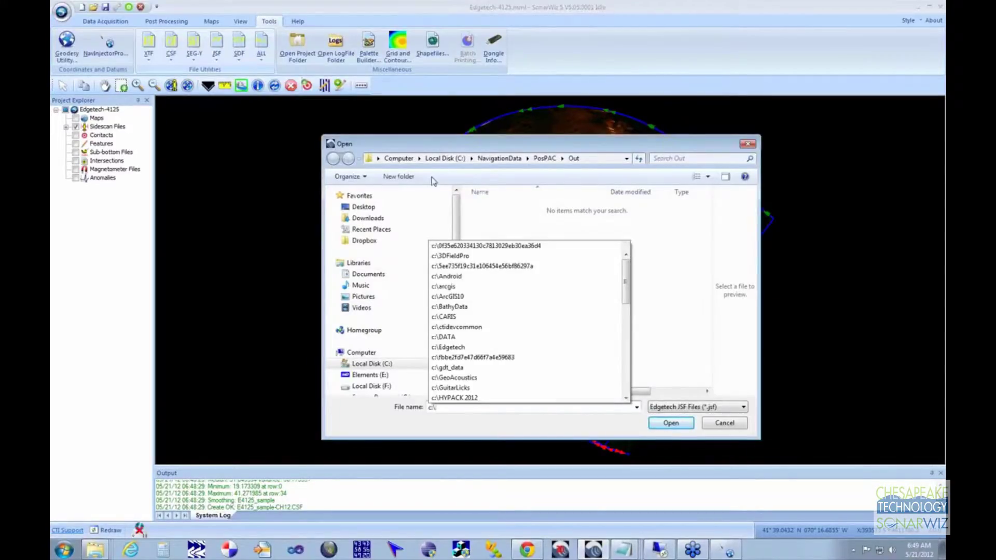
pyautogui.write('Soa')
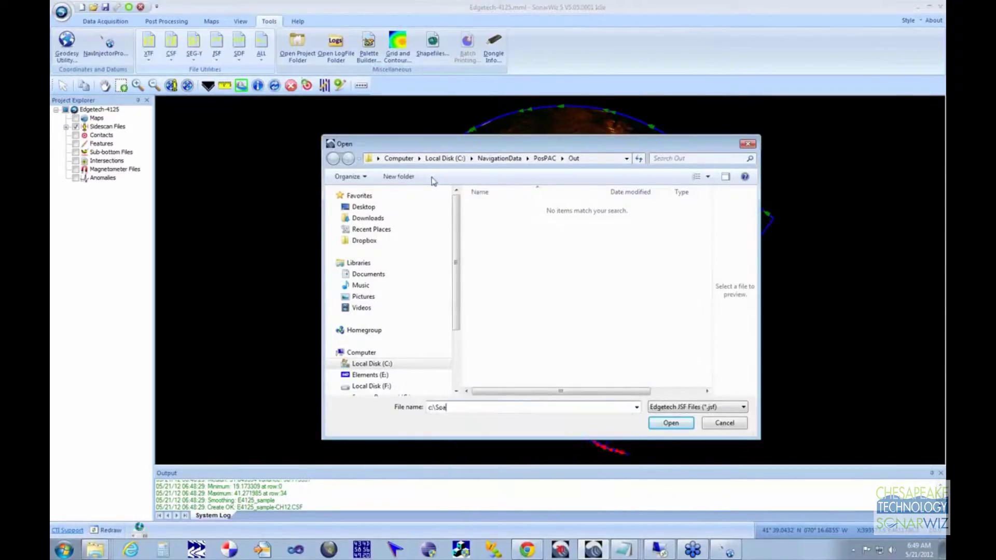
pyautogui.press('BackSpace')
pyautogui.press('Down')
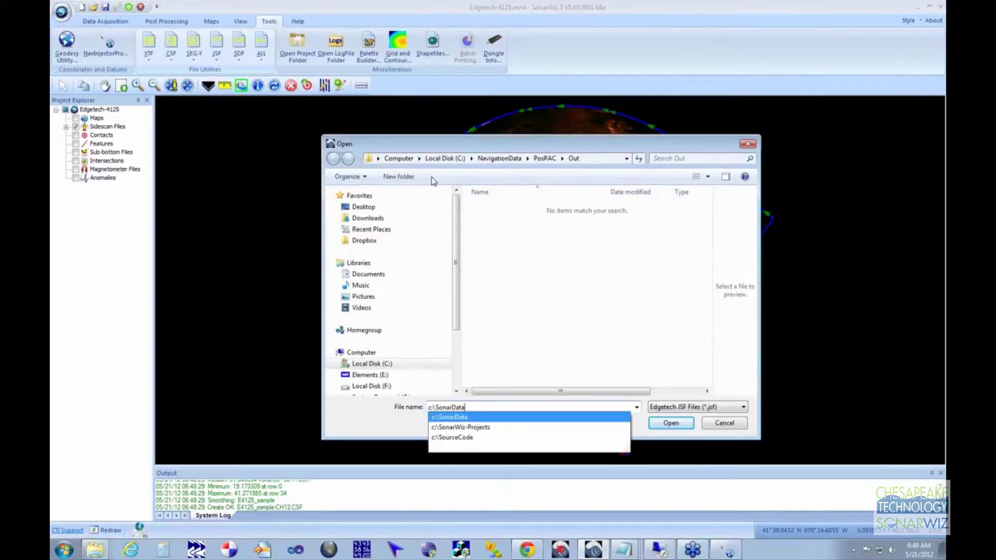
pyautogui.write('\\Edg')
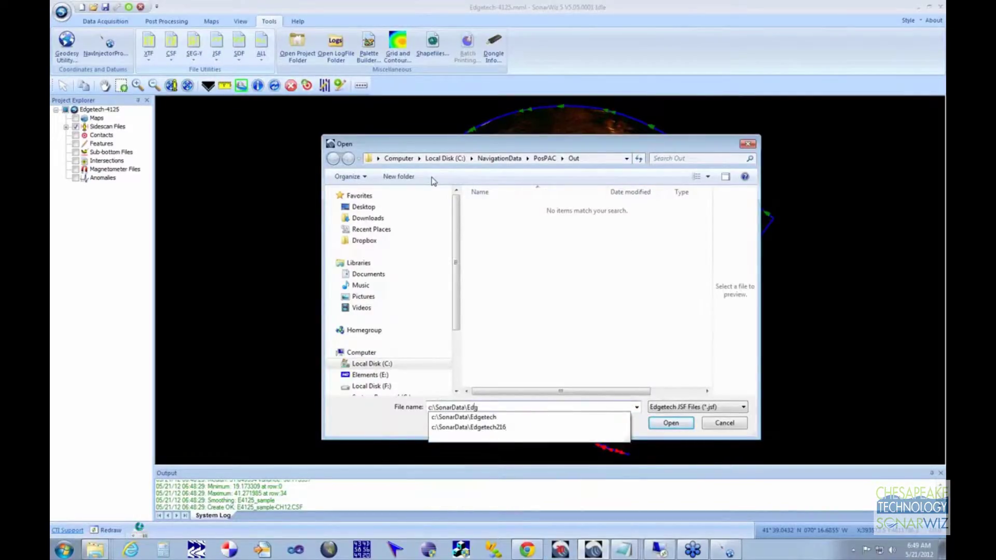
pyautogui.press('Down')
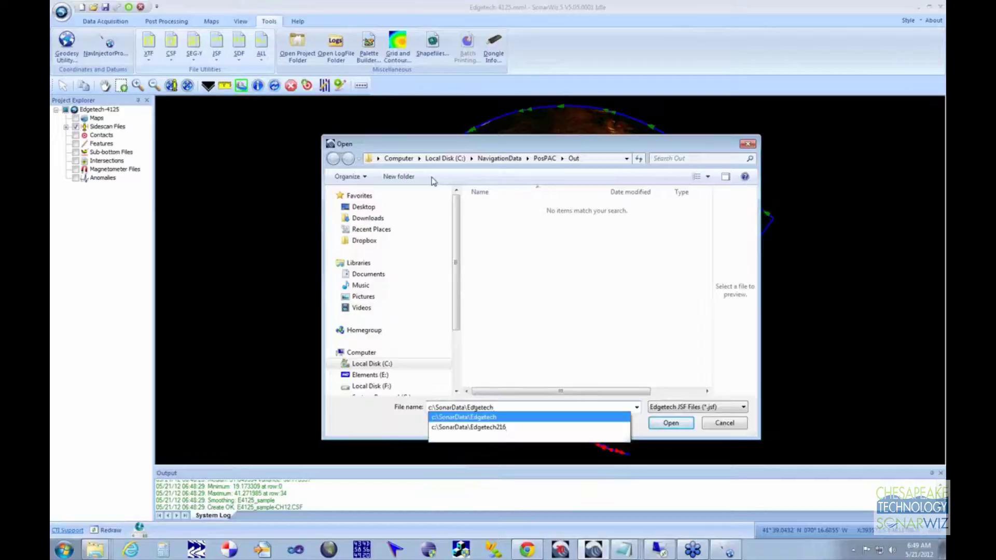
pyautogui.write('\\Ne')
pyautogui.press('Down')
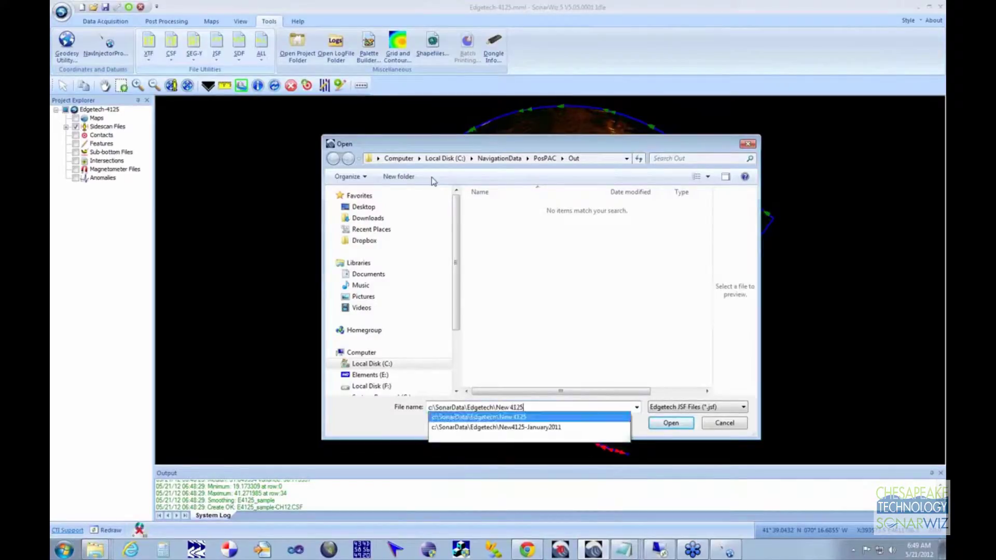
pyautogui.press('Return')
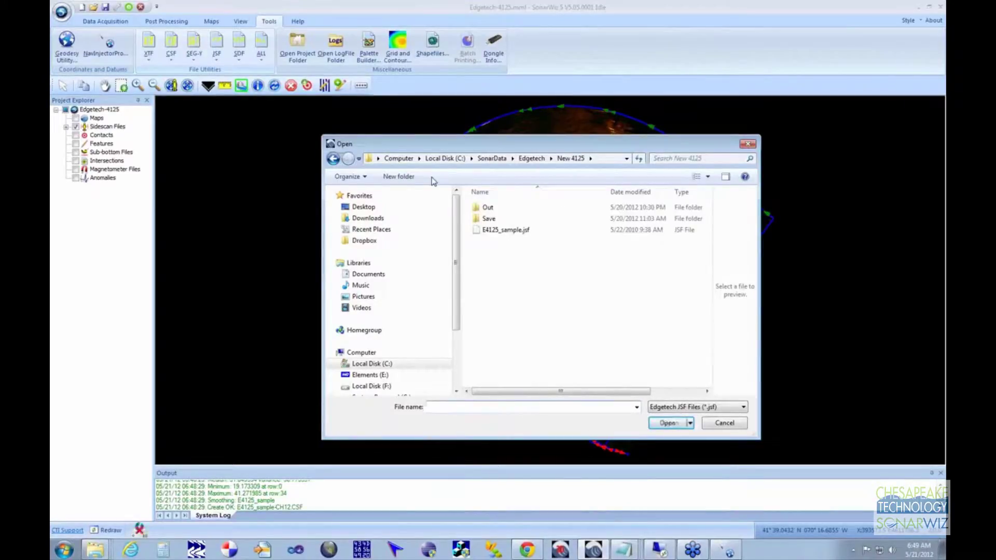
# Extract the navigation from E4125_sample.jsf and bring the resulting Misc folder window fully into view.
pyautogui.click(490, 232)
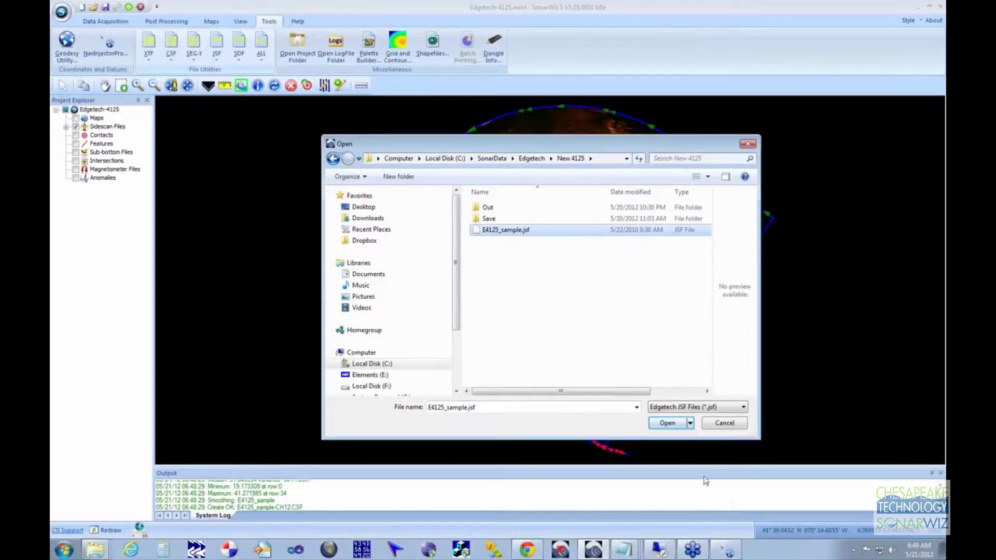
pyautogui.click(672, 426)
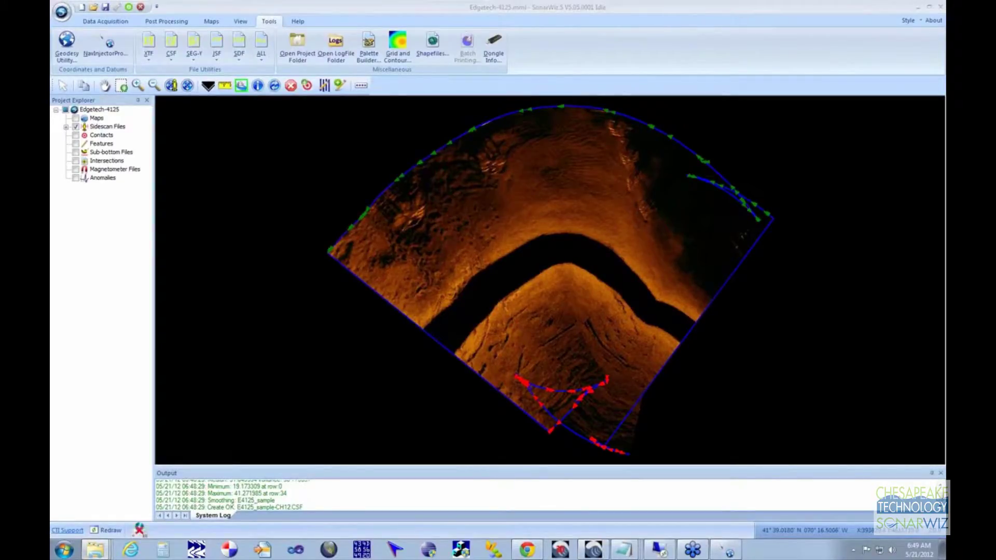
pyautogui.moveTo(995, 59); pyautogui.dragTo(617, 66)
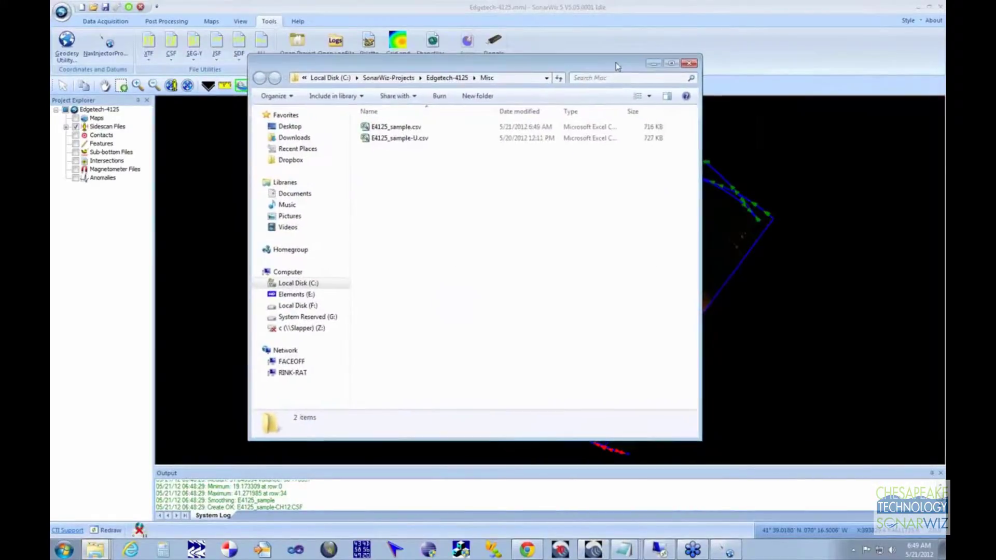
# Open the extracted E4125_sample.csv in Excel, examine its Event and Cable Out columns, and close it.
pyautogui.doubleClick(373, 130)
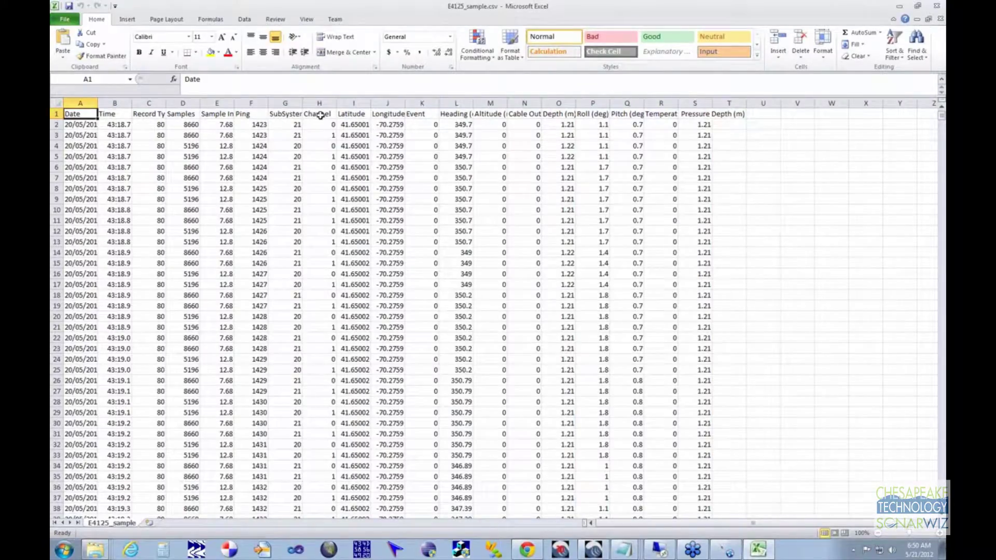
pyautogui.click(426, 102)
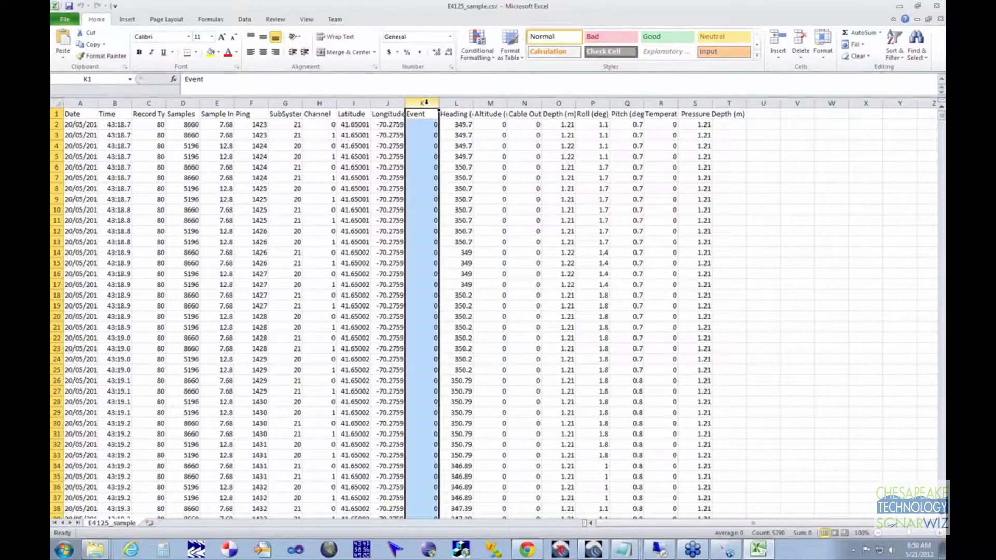
pyautogui.click(532, 101)
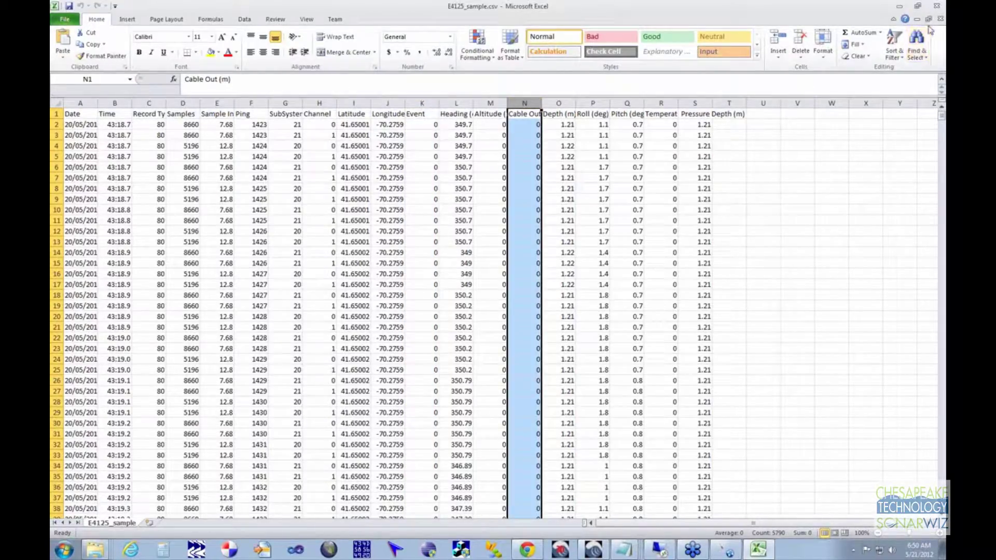
pyautogui.click(936, 6)
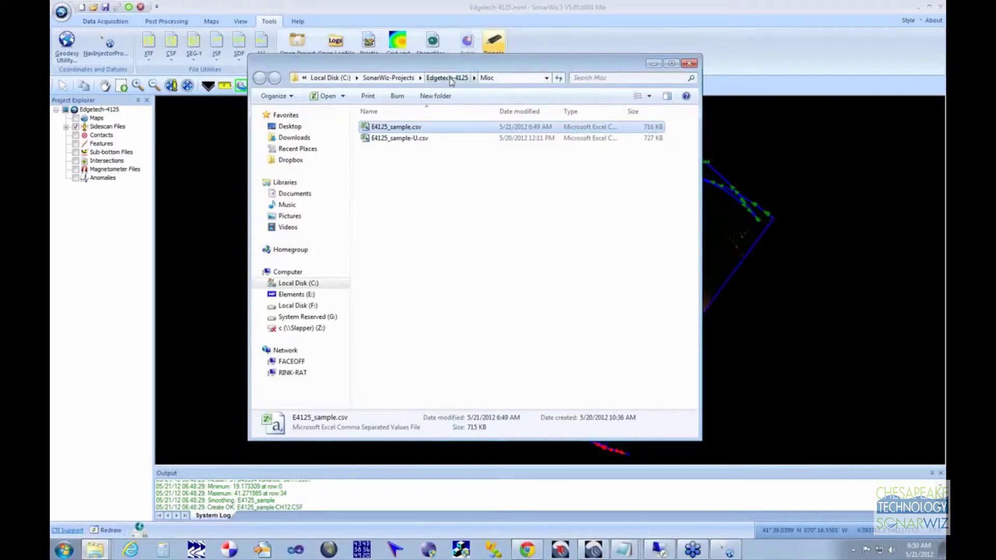
# Open E4125_sample-CH12-edited.txt from the project's CSF folder and narrow its window to review the date, time, cable and event records.
pyautogui.click(443, 7)
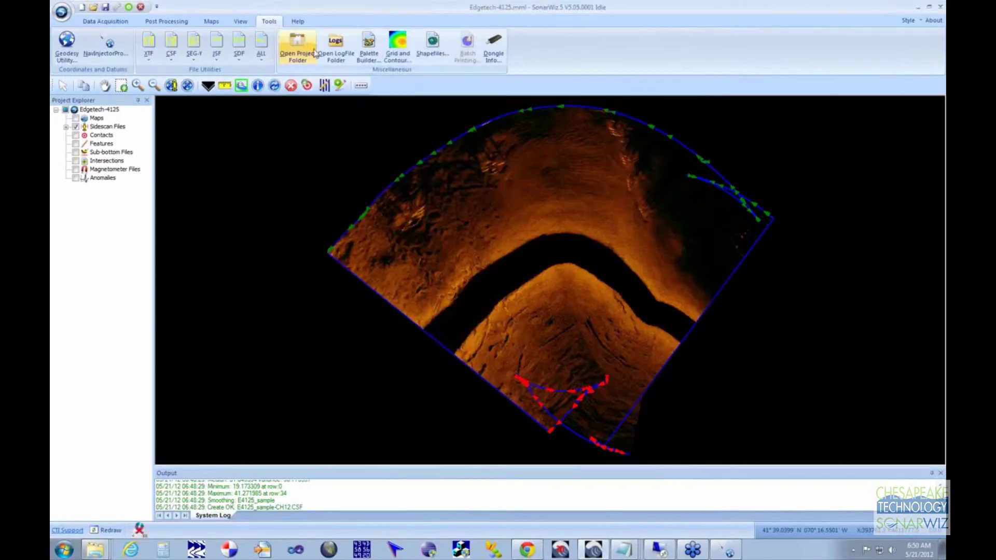
pyautogui.click(301, 53)
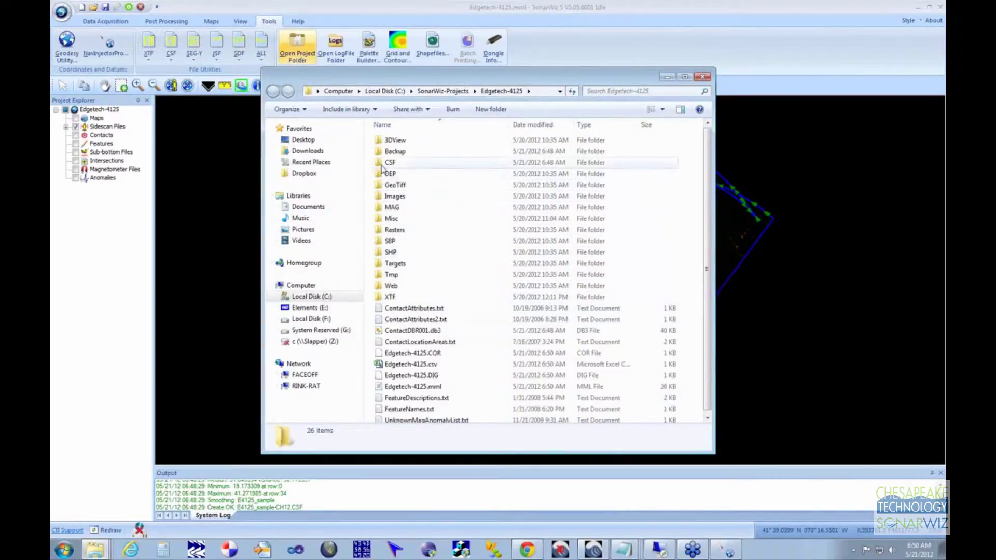
pyautogui.doubleClick(390, 163)
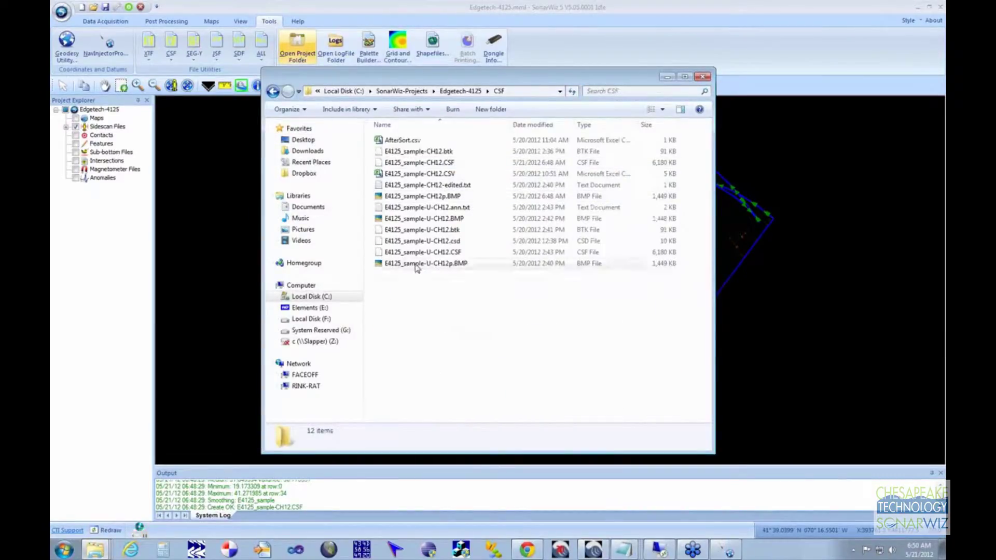
pyautogui.click(383, 187)
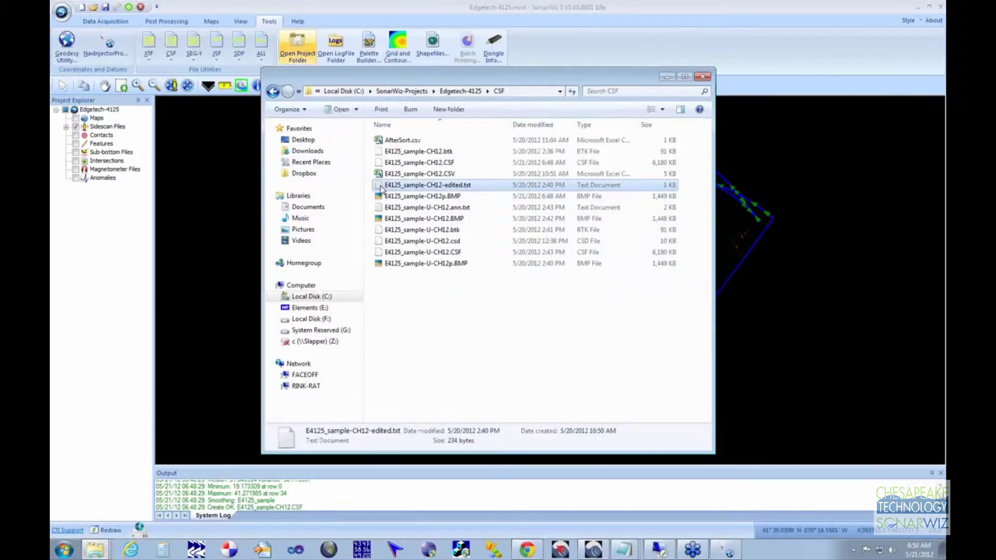
pyautogui.doubleClick(382, 187)
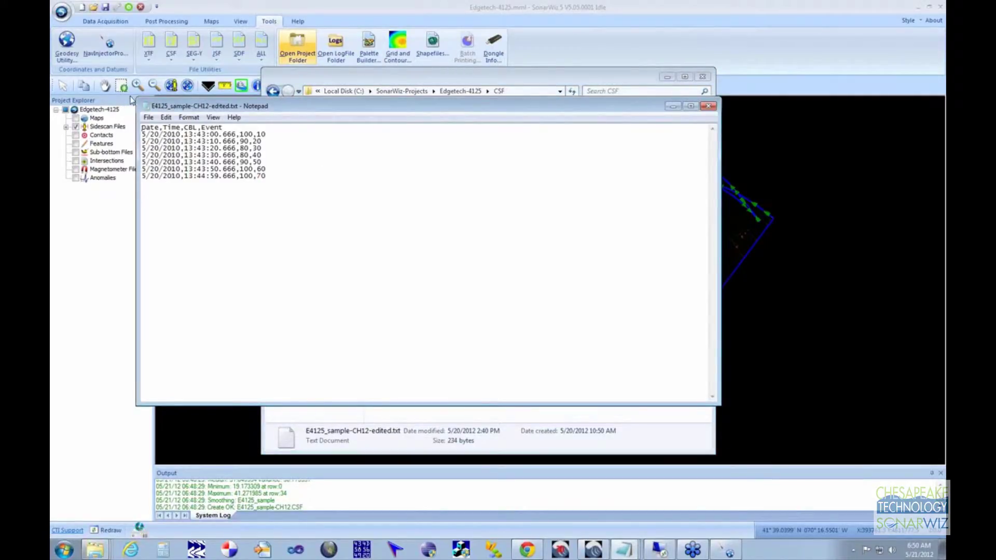
pyautogui.moveTo(136, 99); pyautogui.dragTo(338, 112)
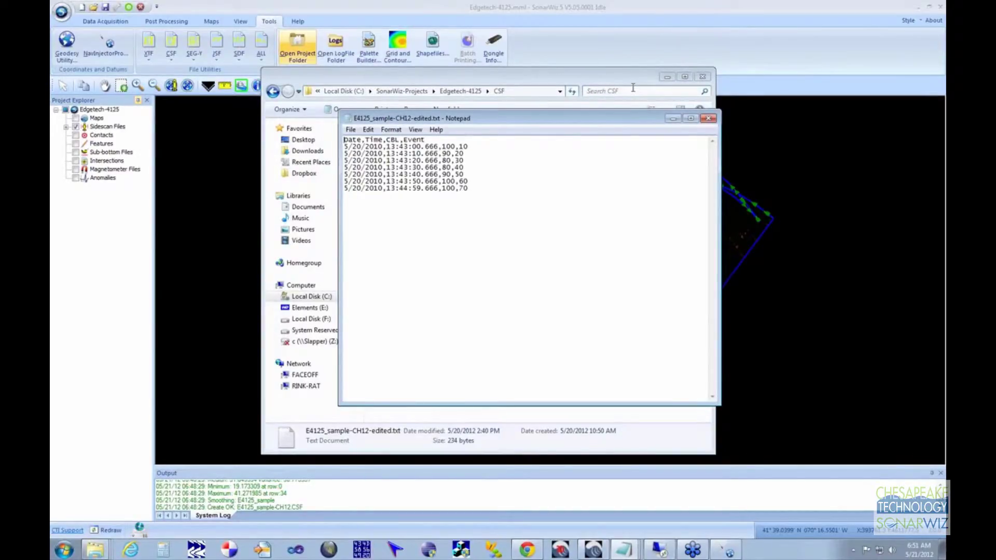
# Return to SonarWiz, start NavInjectorPro and choose the Date-Time-Cable-Event navigation file template.
pyautogui.click(609, 30)
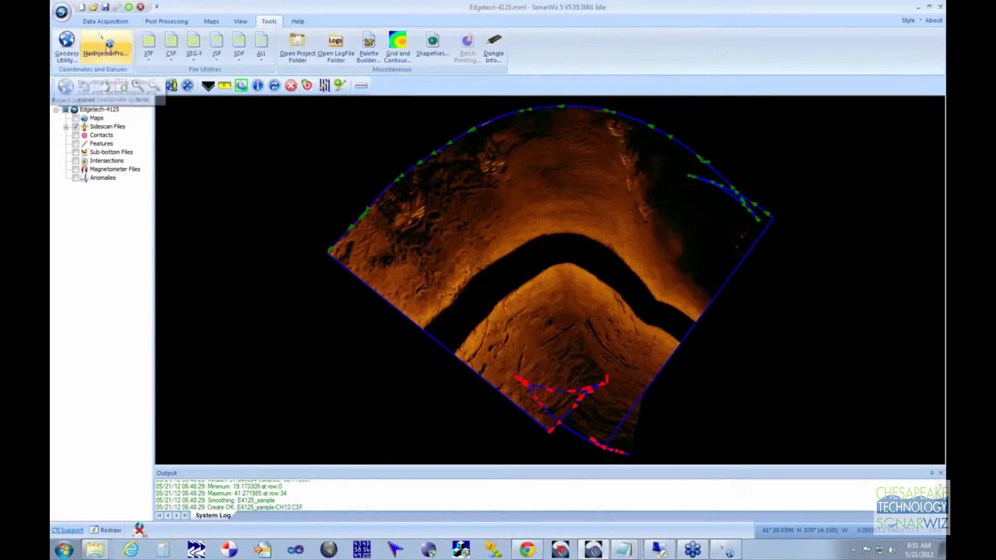
pyautogui.click(106, 46)
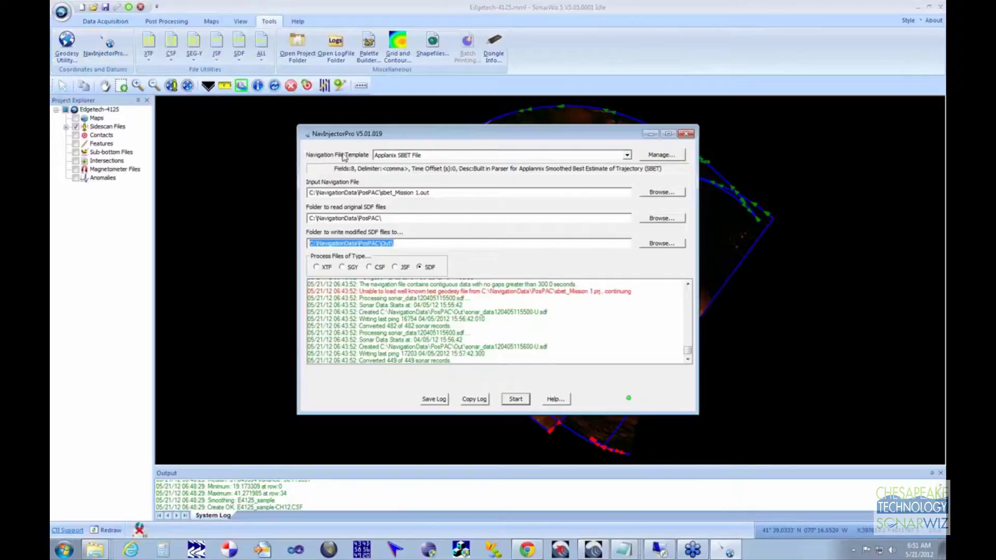
pyautogui.click(628, 156)
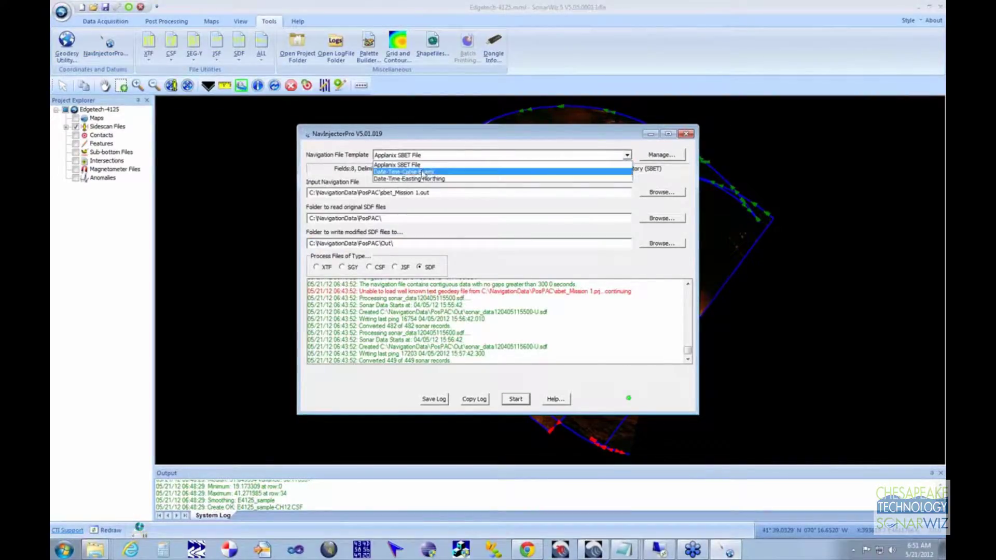
pyautogui.click(403, 174)
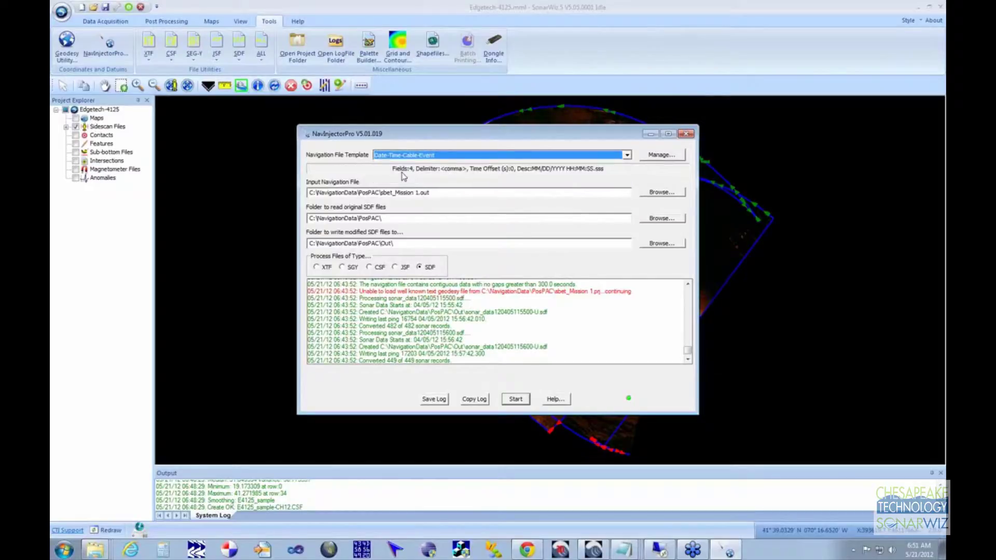
# Add a navigation template named with the owner's first name plus "Test Edgetech" and described as "template for inserting cable and event".
pyautogui.click(659, 155)
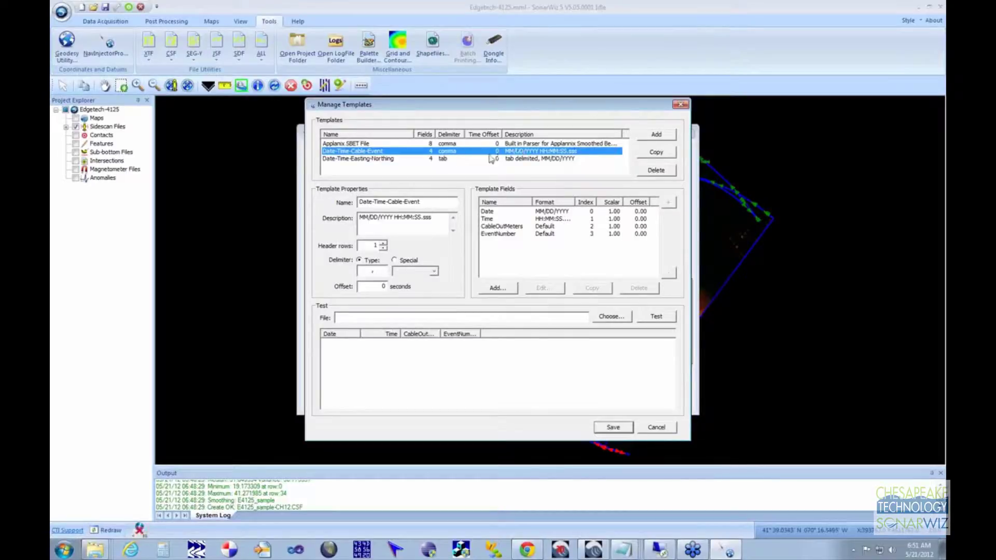
pyautogui.click(657, 136)
pyautogui.click(394, 200)
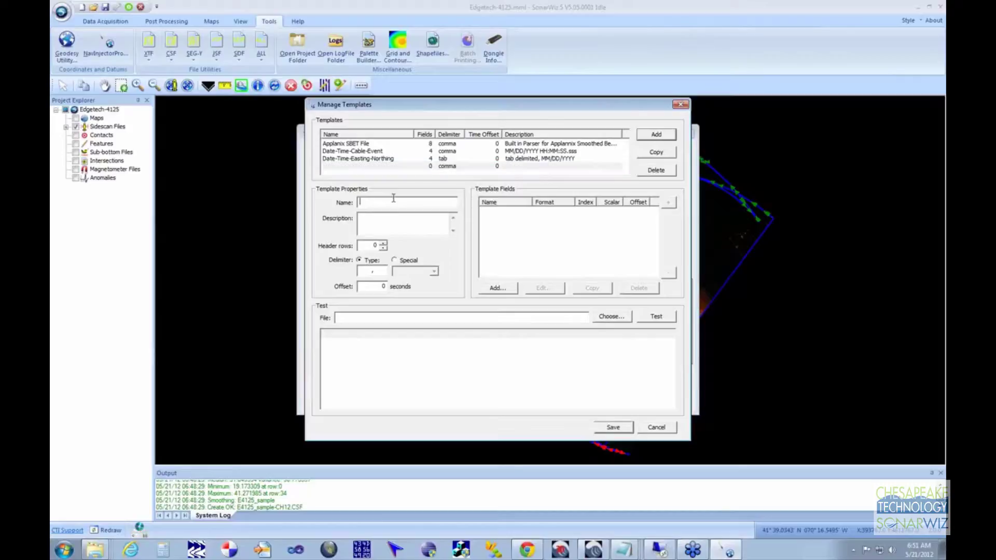
pyautogui.write('Johns Test Edgetech')
pyautogui.click(439, 226)
pyautogui.write('template for insert')
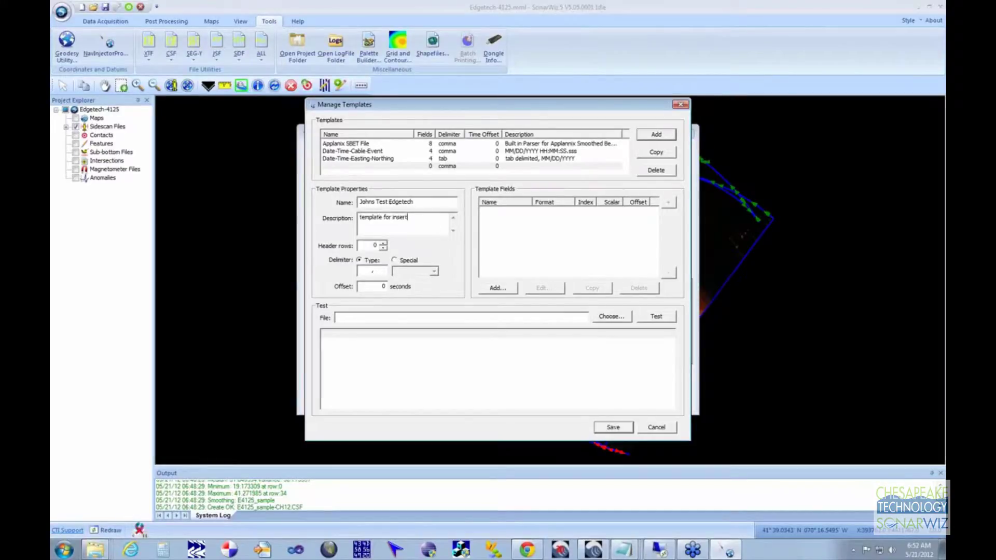
pyautogui.write('ing cable and event')
# Place the narrowed E4125_sample-CH12-edited.txt window beside the Manage Templates dialog so both are readable.
pyautogui.moveTo(451, 107); pyautogui.dragTo(475, 102)
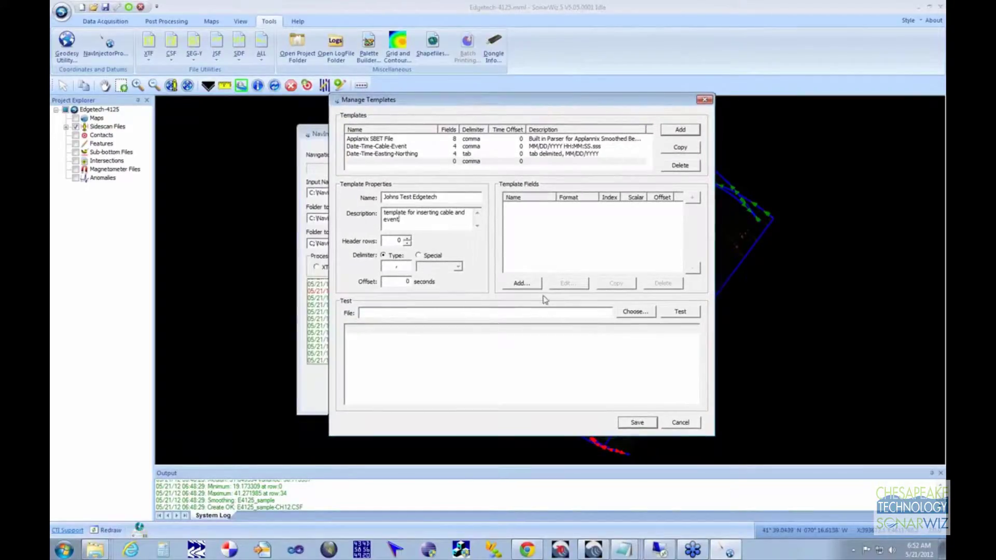
pyautogui.moveTo(628, 554)
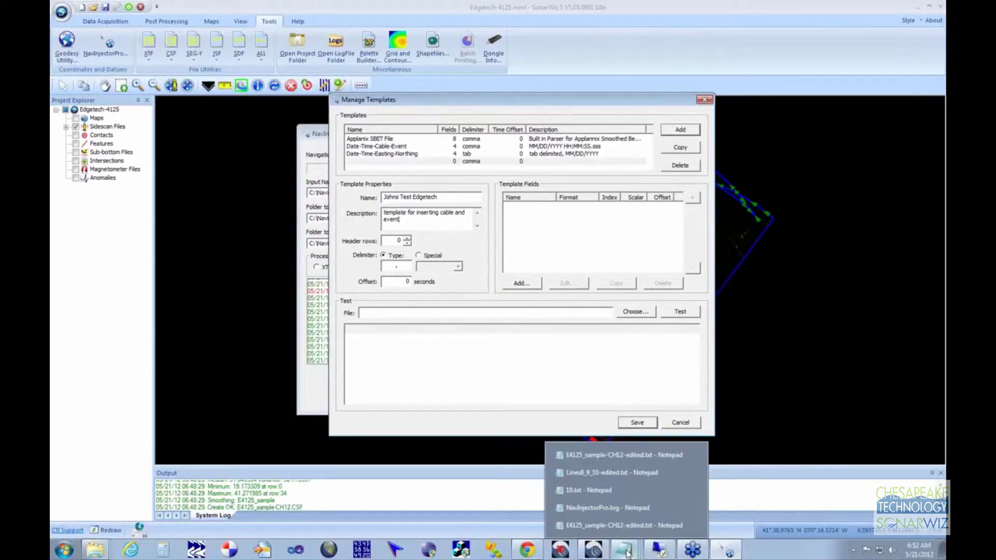
pyautogui.click(631, 527)
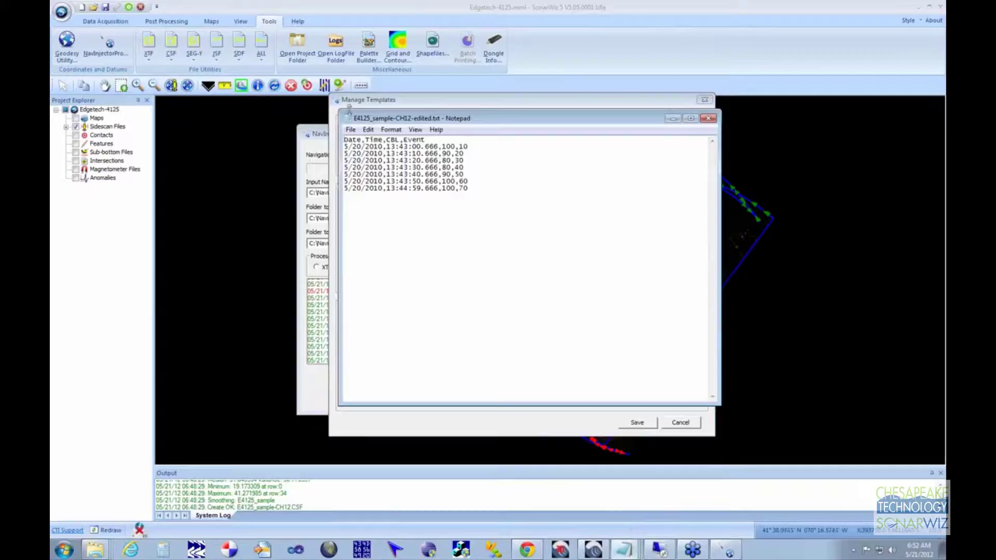
pyautogui.moveTo(449, 120); pyautogui.dragTo(185, 137)
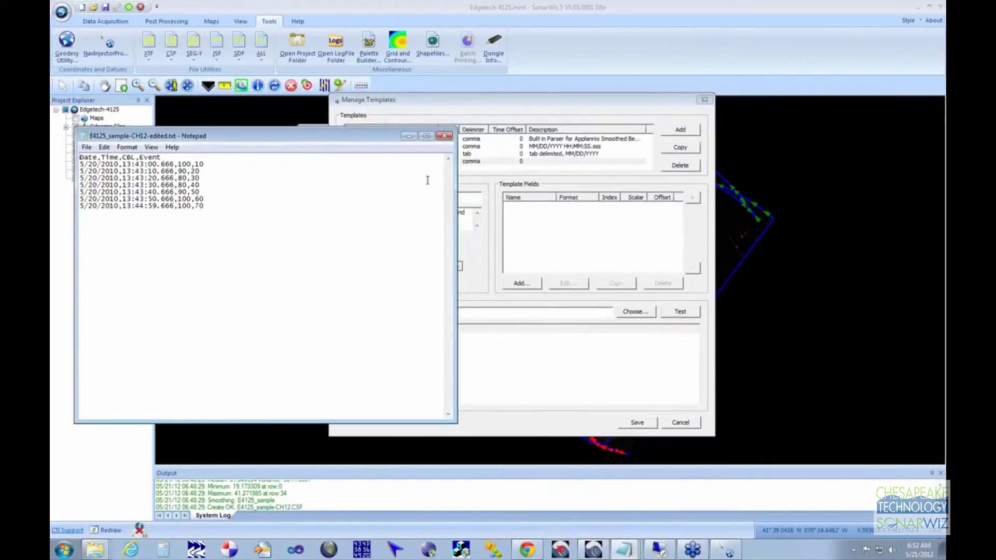
pyautogui.moveTo(455, 191); pyautogui.dragTo(319, 178)
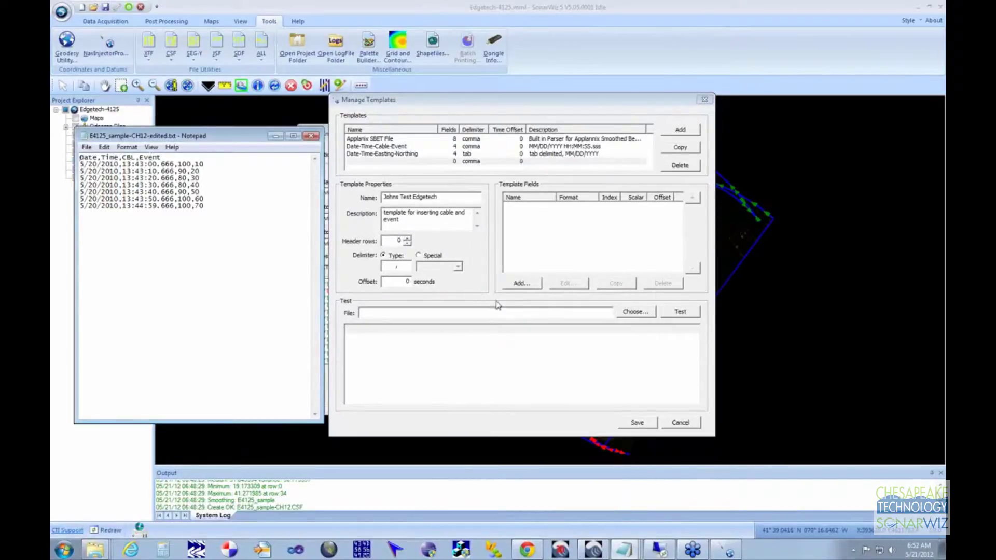
# Add a Date field in MM/DD/YYYY format at index 0 of the new template.
pyautogui.click(520, 283)
pyautogui.click(501, 219)
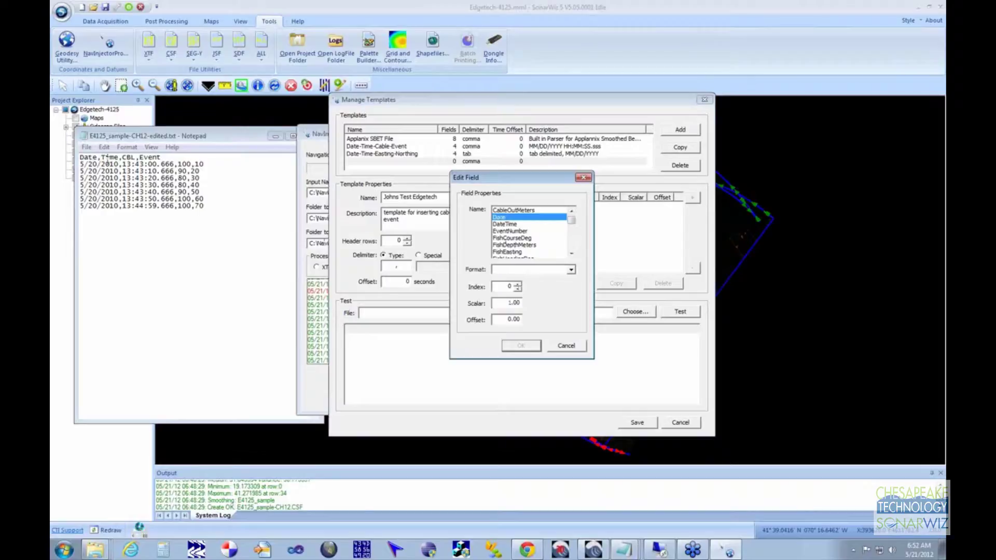
pyautogui.click(570, 271)
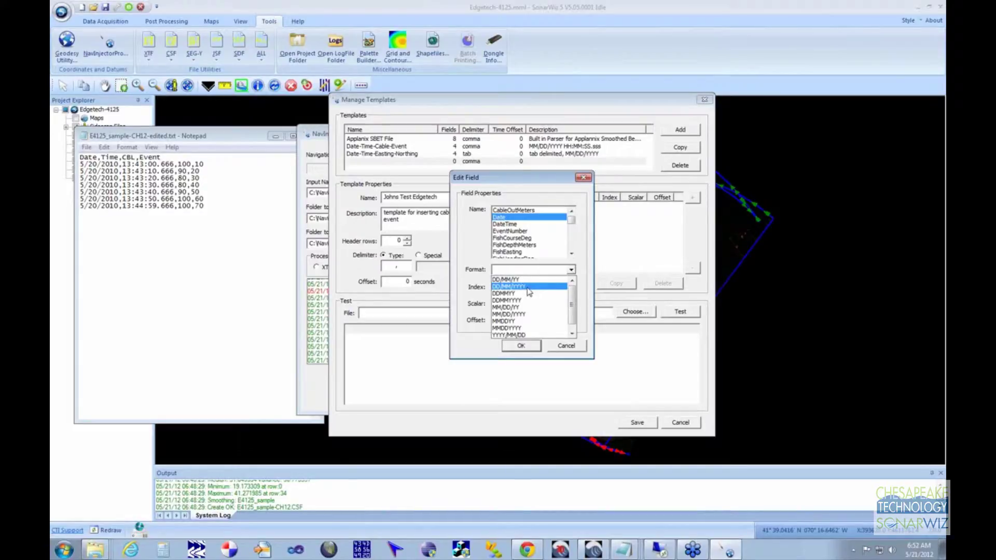
pyautogui.click(507, 315)
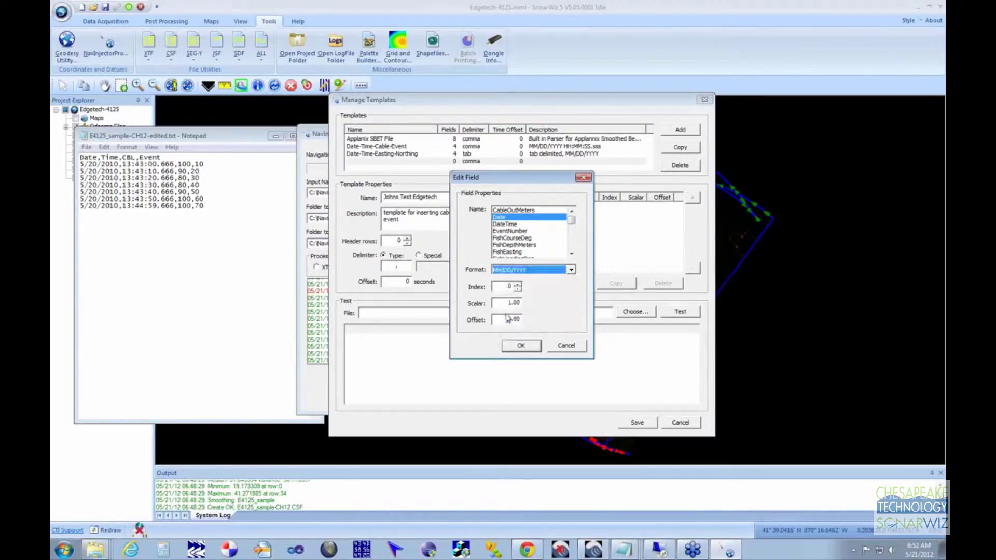
pyautogui.click(521, 346)
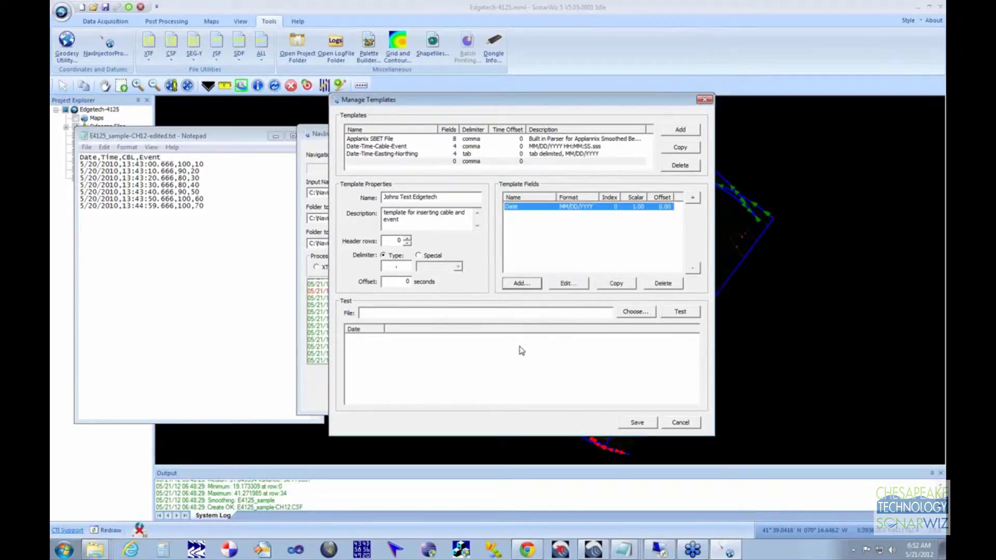
# Add a Time field in HH:MM:SS.sss format at index 1 of the new template.
pyautogui.click(521, 284)
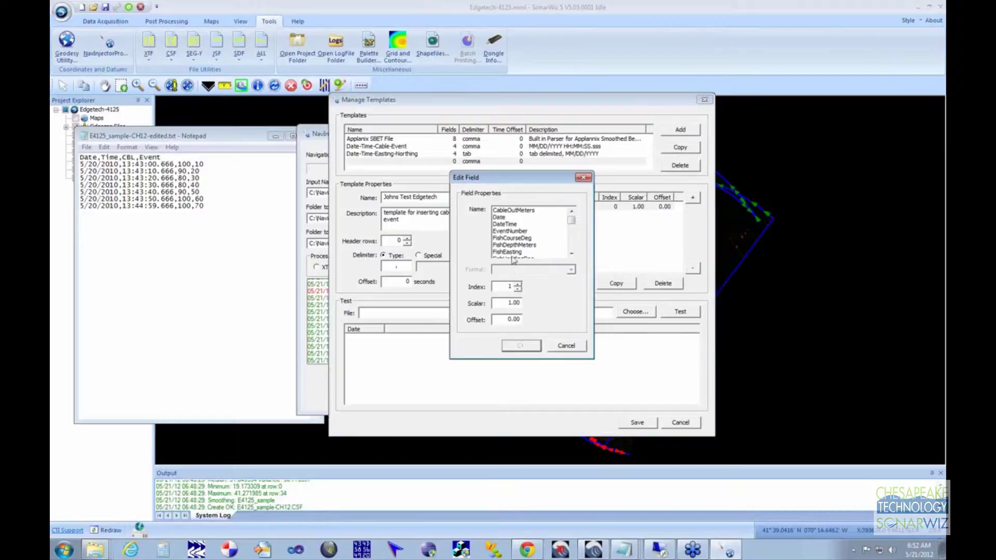
pyautogui.moveTo(571, 220); pyautogui.dragTo(572, 244)
pyautogui.click(507, 238)
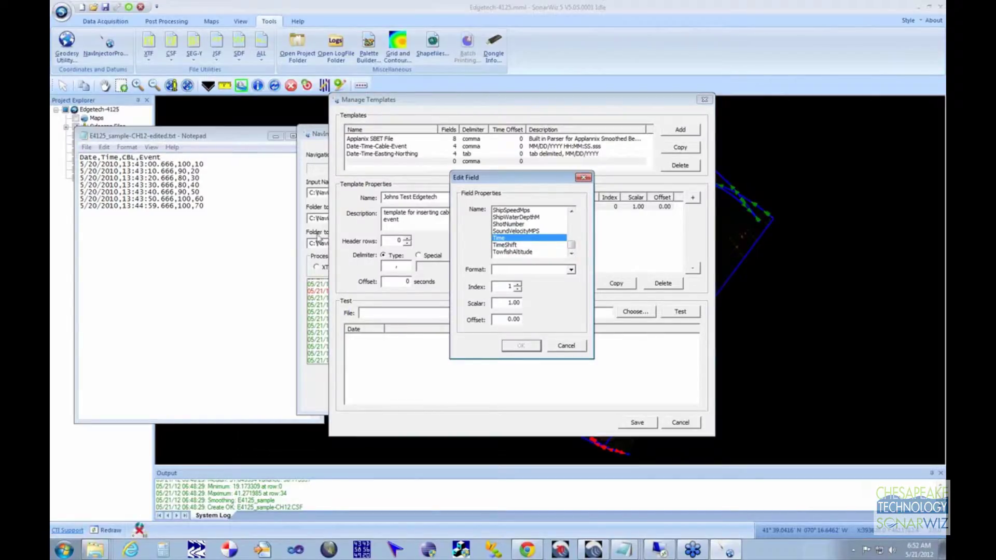
pyautogui.click(571, 270)
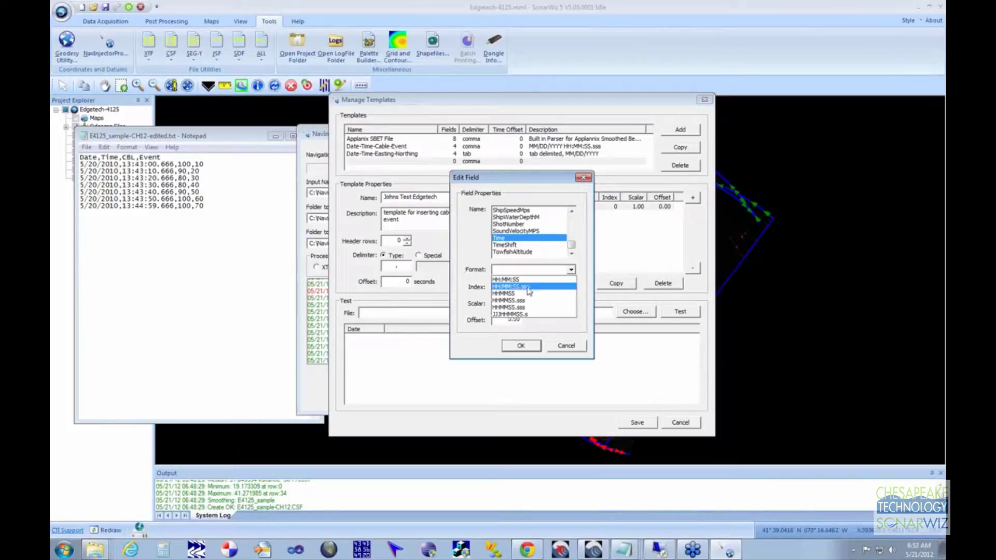
pyautogui.click(527, 288)
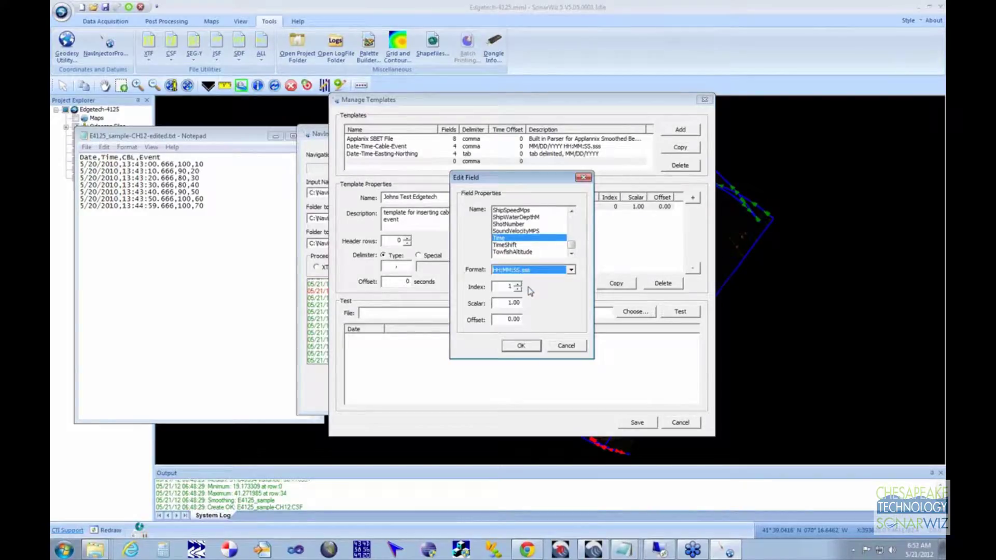
pyautogui.click(521, 346)
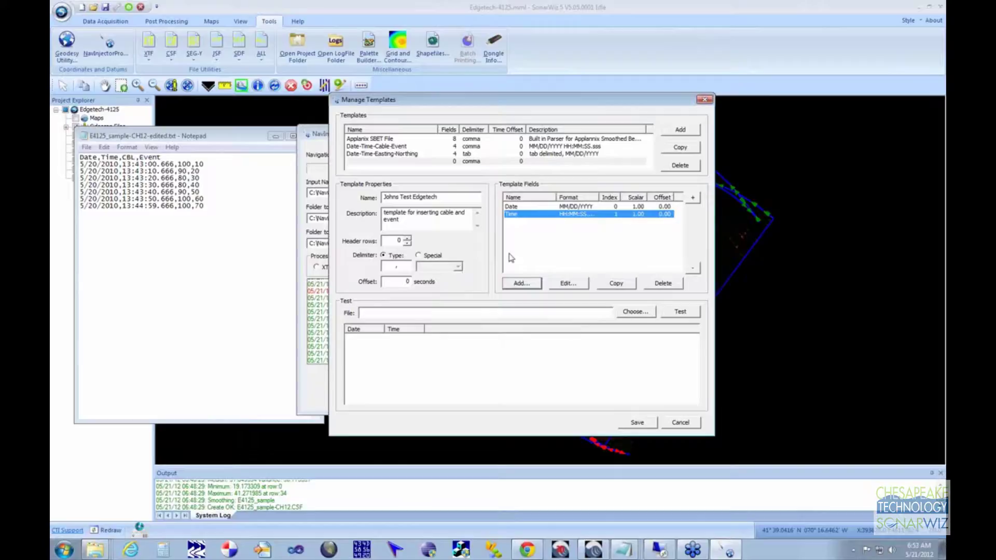
# Add a CableOutMeters field at index 2 of the template with scalar 1.00 and offset 0.00.
pyautogui.click(533, 285)
pyautogui.click(518, 210)
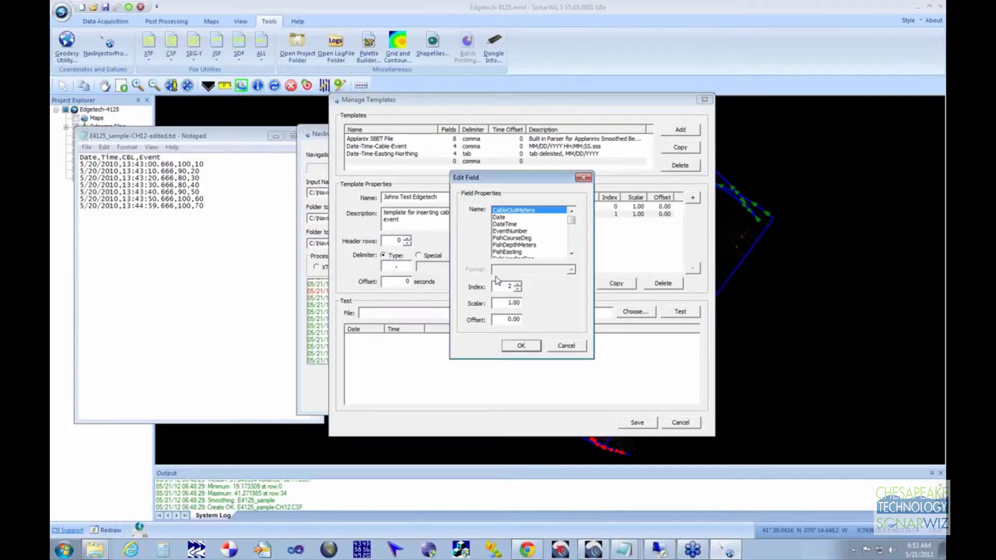
pyautogui.moveTo(502, 303); pyautogui.dragTo(530, 302)
pyautogui.moveTo(504, 320); pyautogui.dragTo(531, 304)
pyautogui.click(522, 346)
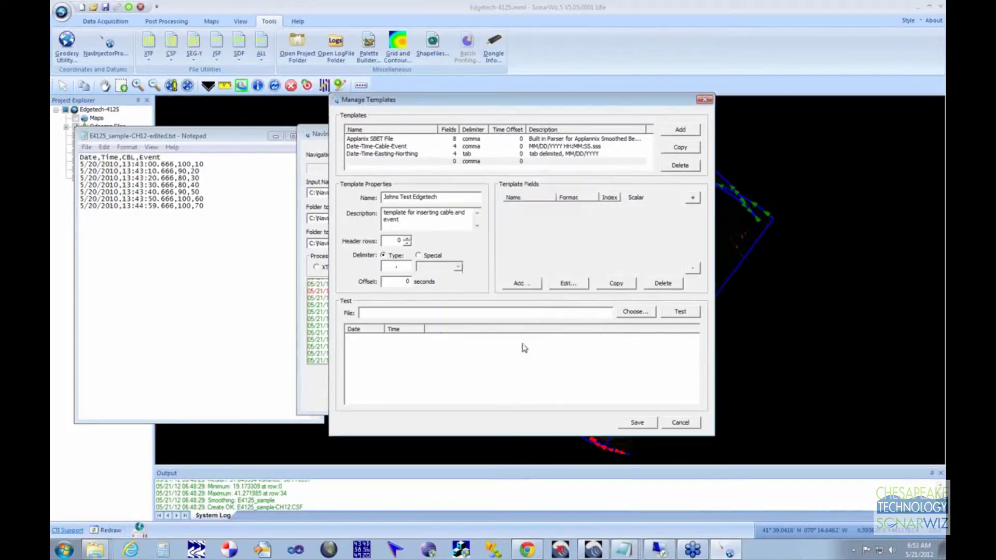
# Add an EventNumber field at index 3 of the template with scalar 1.00 and offset 0.00.
pyautogui.click(535, 288)
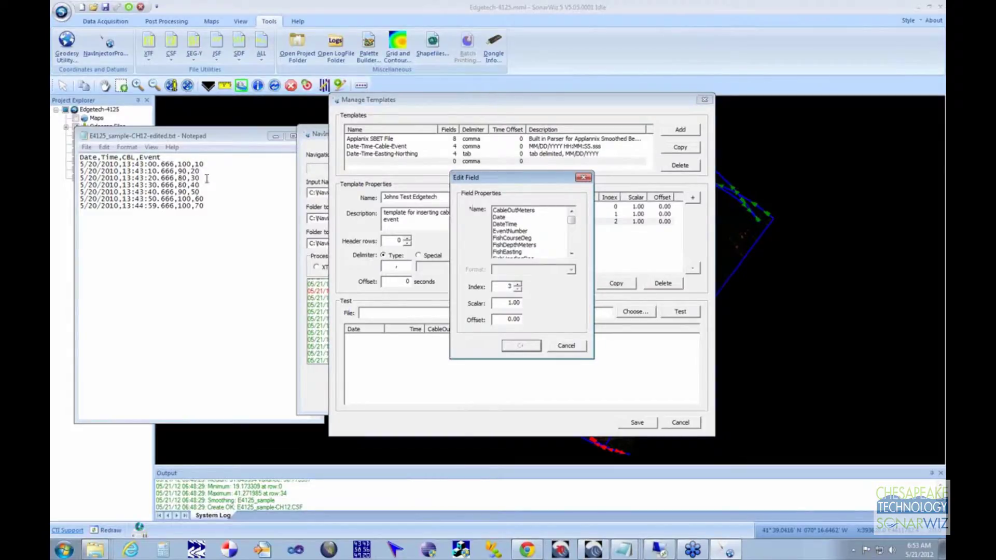
pyautogui.click(519, 231)
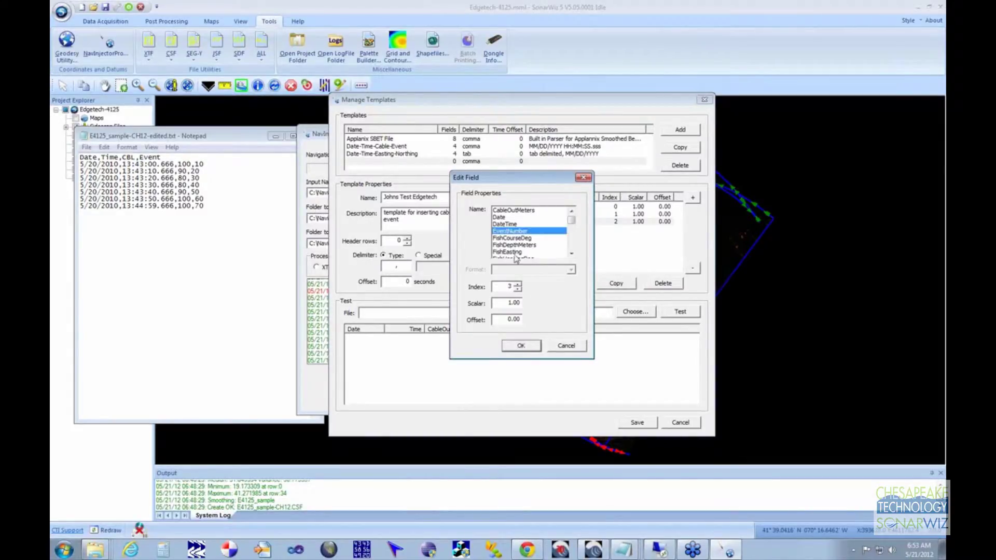
pyautogui.click(521, 346)
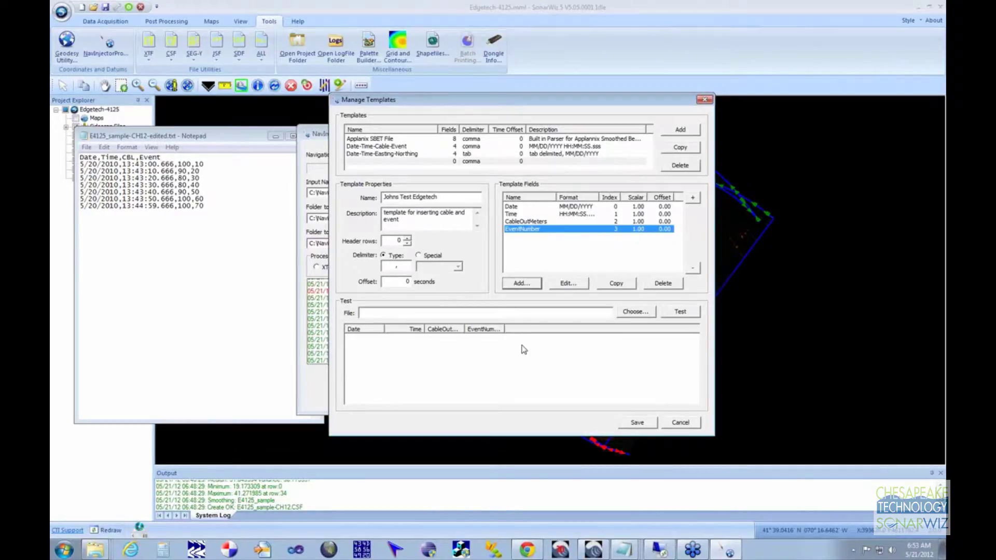
# Load E4125_sample-CH12-edited.txt from C:\SonarWiz-Projects\Edgetech-4125\CSF as the template's test file and widen the Time column to show full times.
pyautogui.click(644, 315)
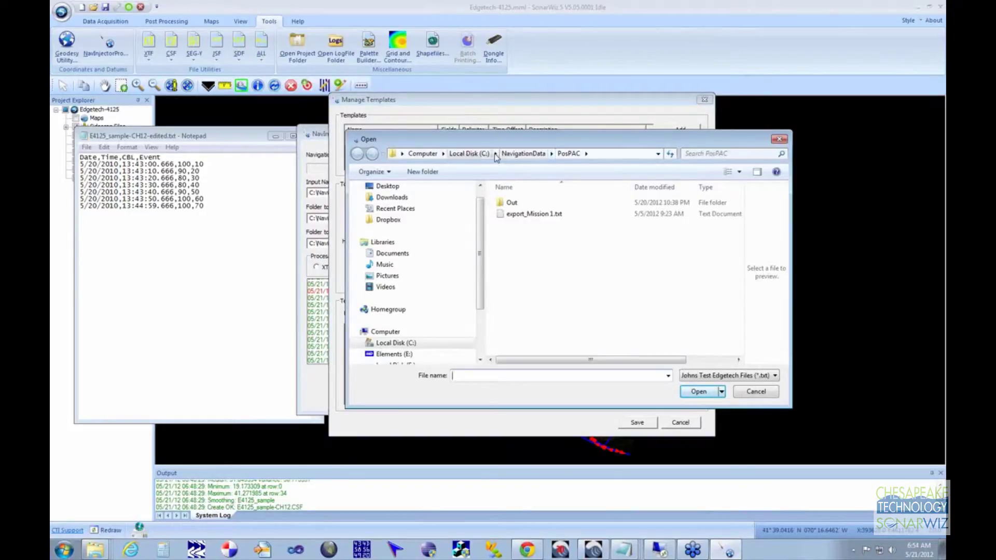
pyautogui.click(495, 154)
pyautogui.scroll(-2, 531, 281)
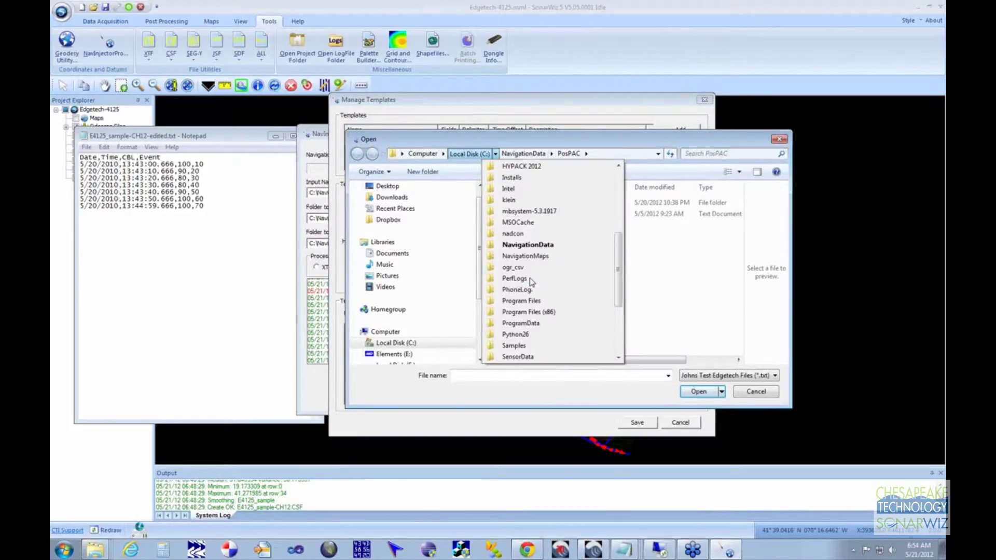
pyautogui.scroll(-2, 534, 311)
pyautogui.click(534, 312)
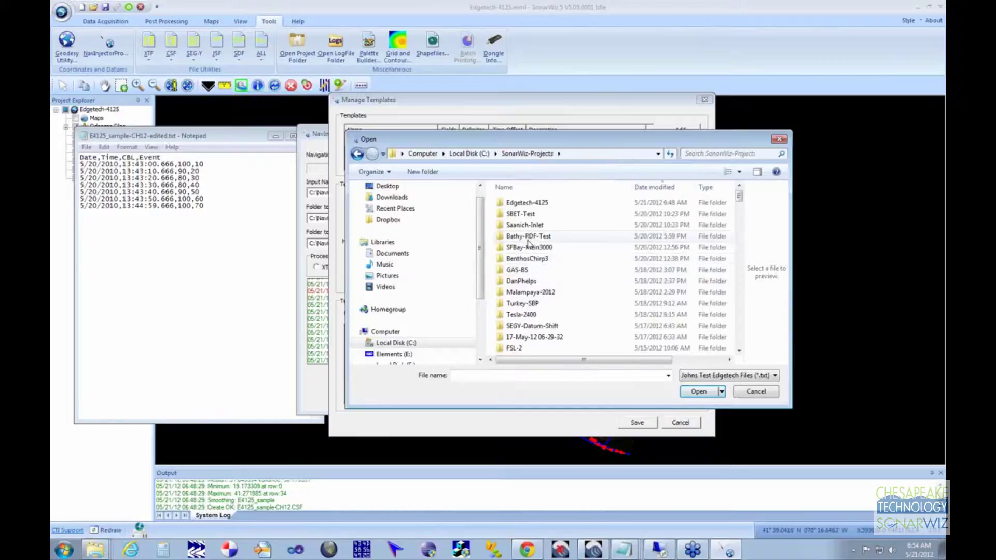
pyautogui.doubleClick(518, 202)
pyautogui.doubleClick(508, 225)
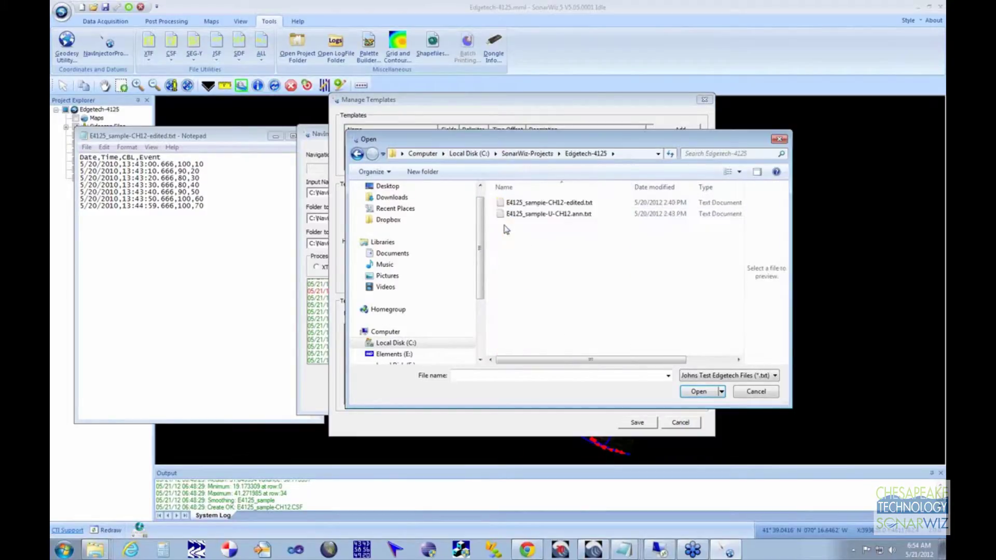
pyautogui.click(515, 205)
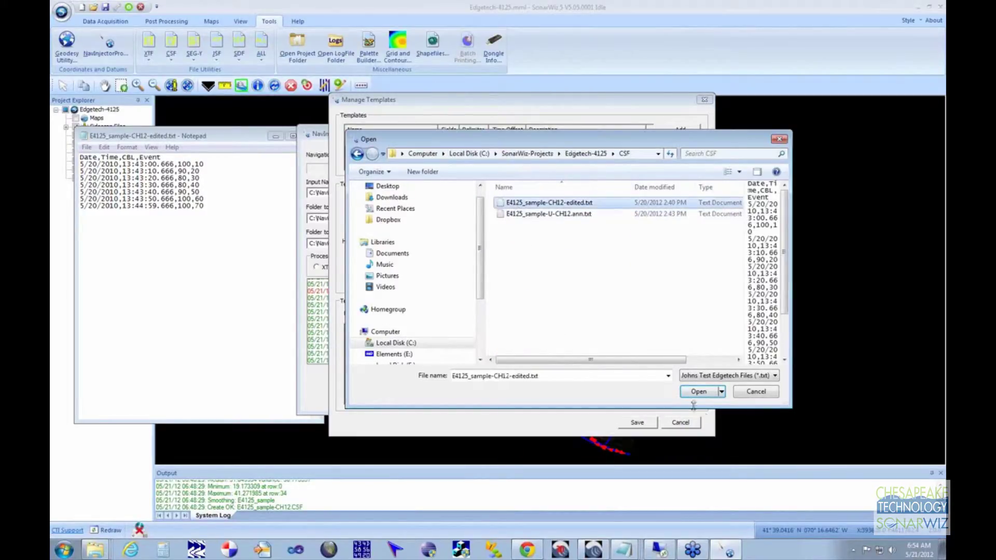
pyautogui.click(703, 395)
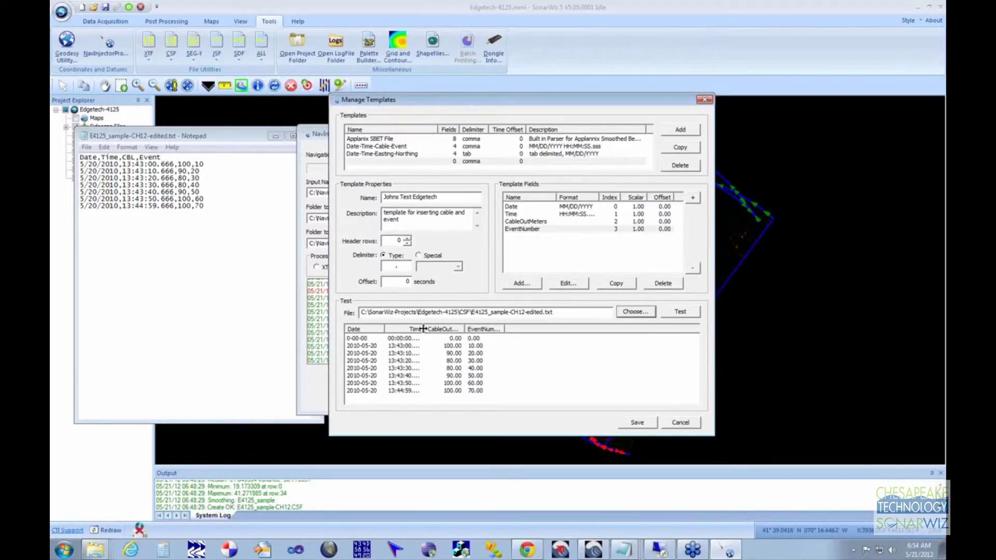
pyautogui.moveTo(421, 329); pyautogui.dragTo(438, 329)
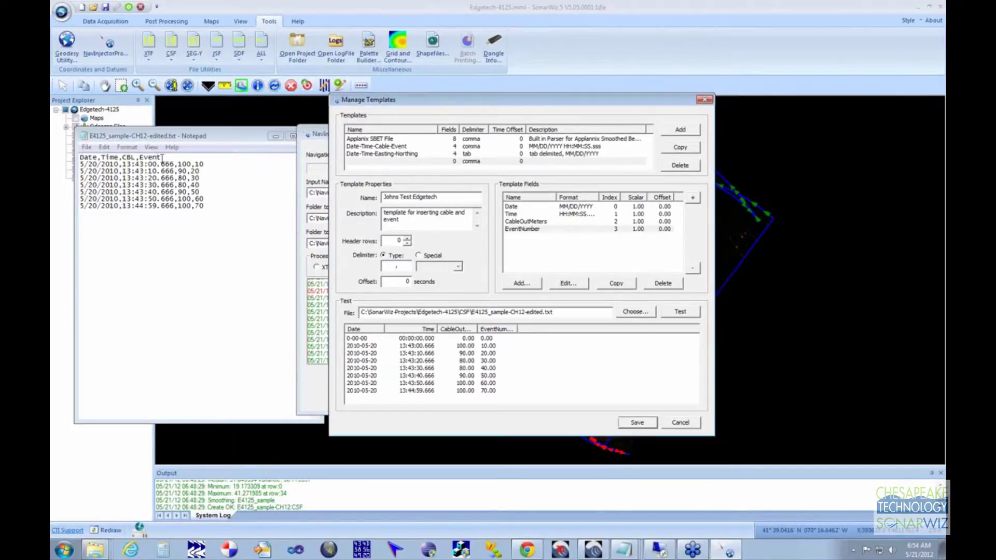
# Set the template's header rows to 1 to skip the file's heading line, and save the template.
pyautogui.moveTo(163, 158); pyautogui.dragTo(60, 156)
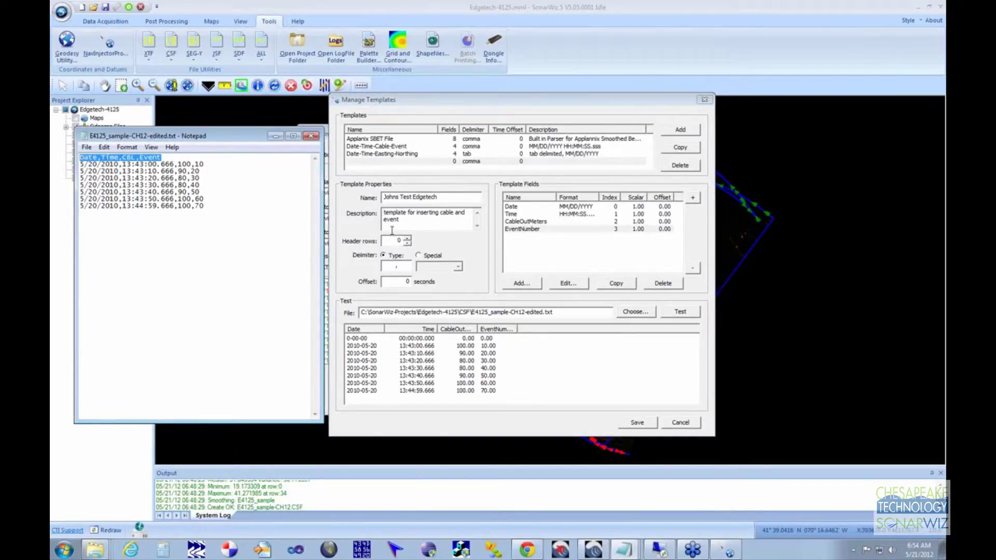
pyautogui.click(408, 241)
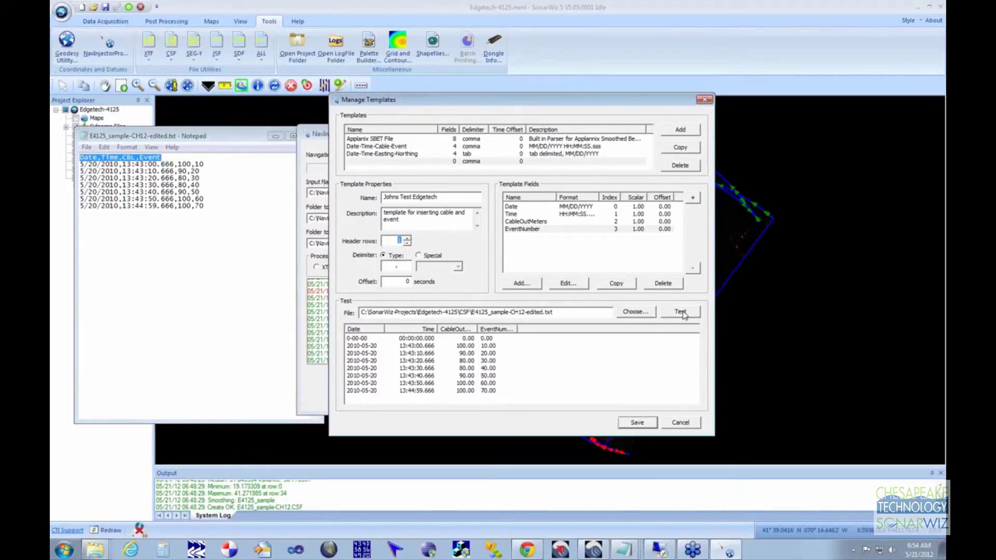
pyautogui.click(637, 422)
# Reopen template management, test the new Edgetech template against E4125_sample-CH12-edited.txt, and save it as the navigation file template in use.
pyautogui.click(661, 156)
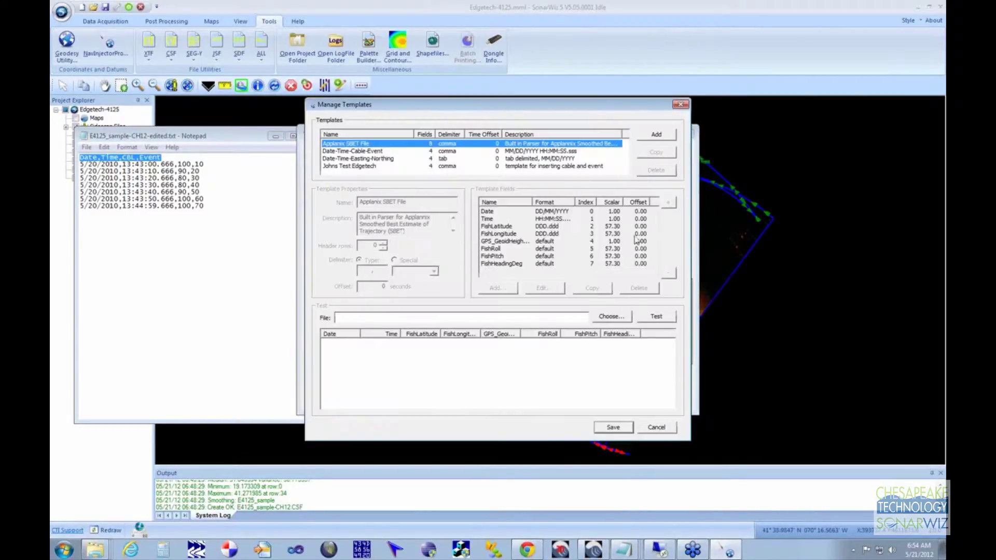
pyautogui.click(595, 316)
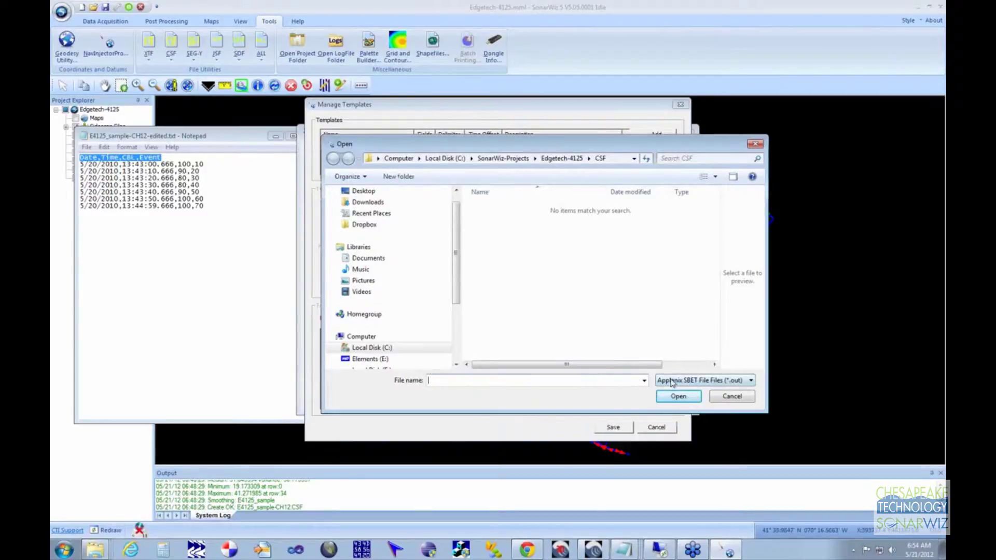
pyautogui.click(731, 398)
pyautogui.click(366, 151)
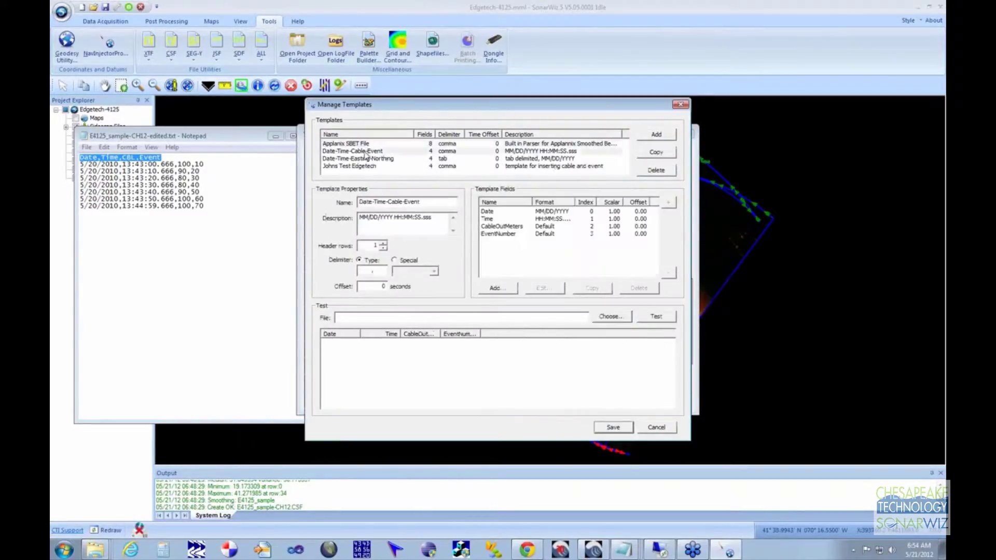
pyautogui.click(365, 166)
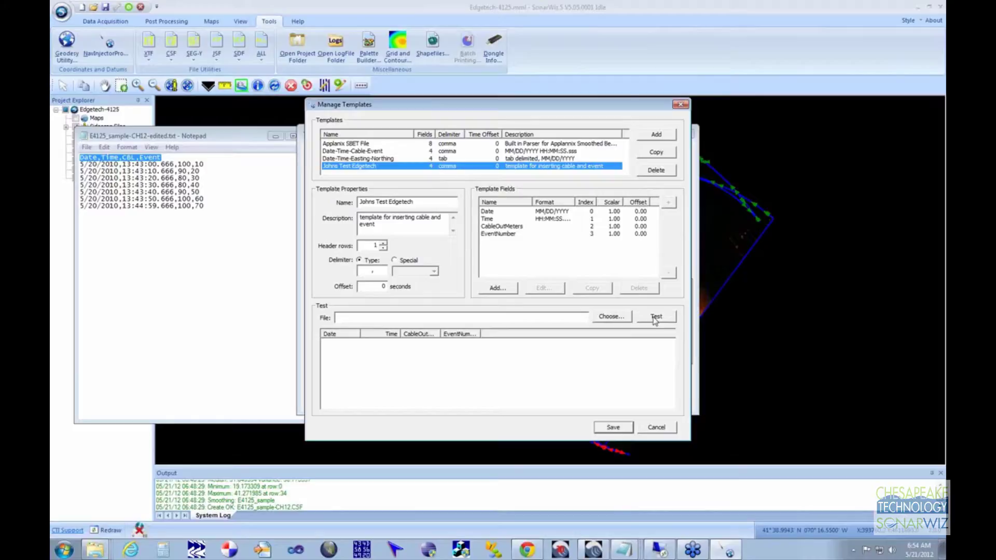
pyautogui.click(628, 318)
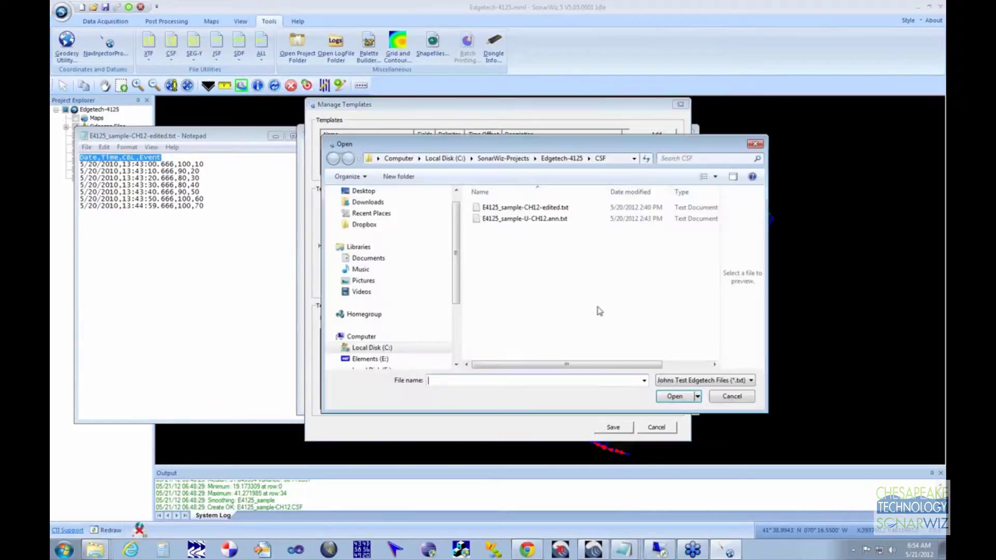
pyautogui.click(496, 211)
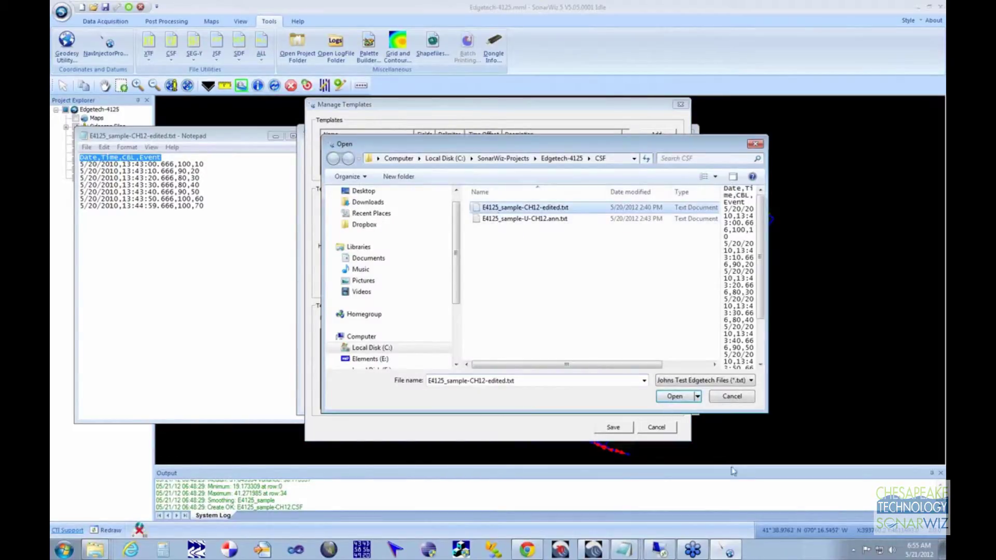
pyautogui.click(682, 400)
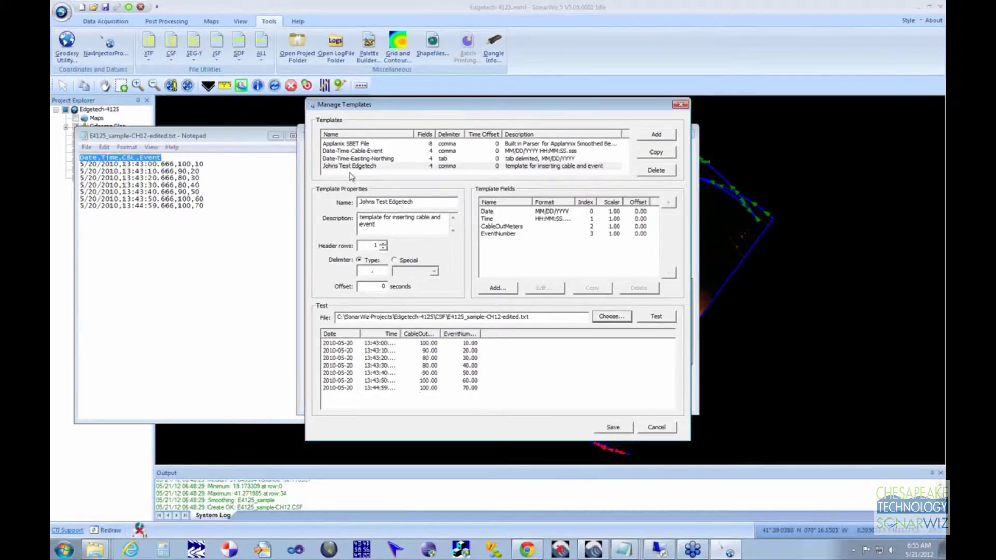
pyautogui.click(613, 427)
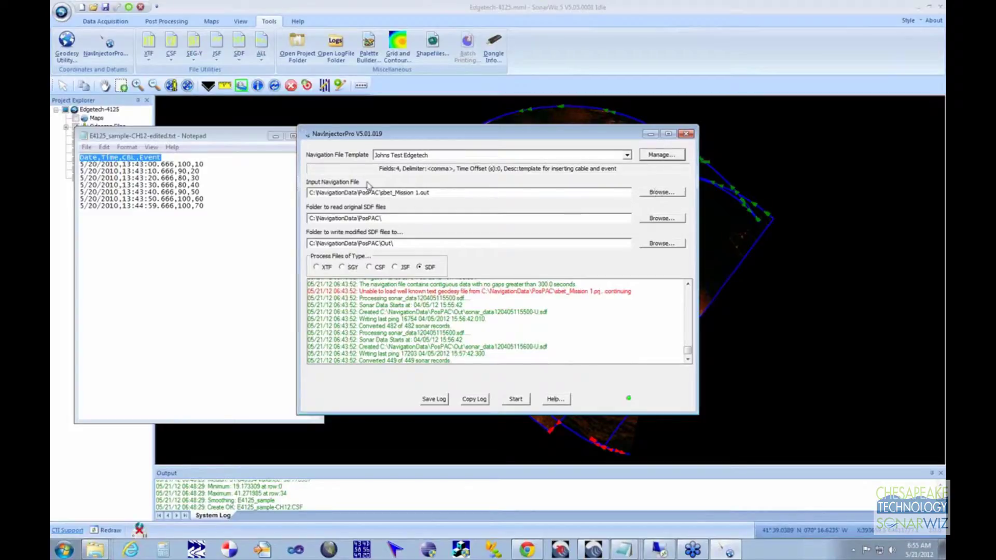
# Set the input navigation file to E4125_sample-CH12-edited.txt in the CSF folder and choose JSF as the file type to process.
pyautogui.click(655, 193)
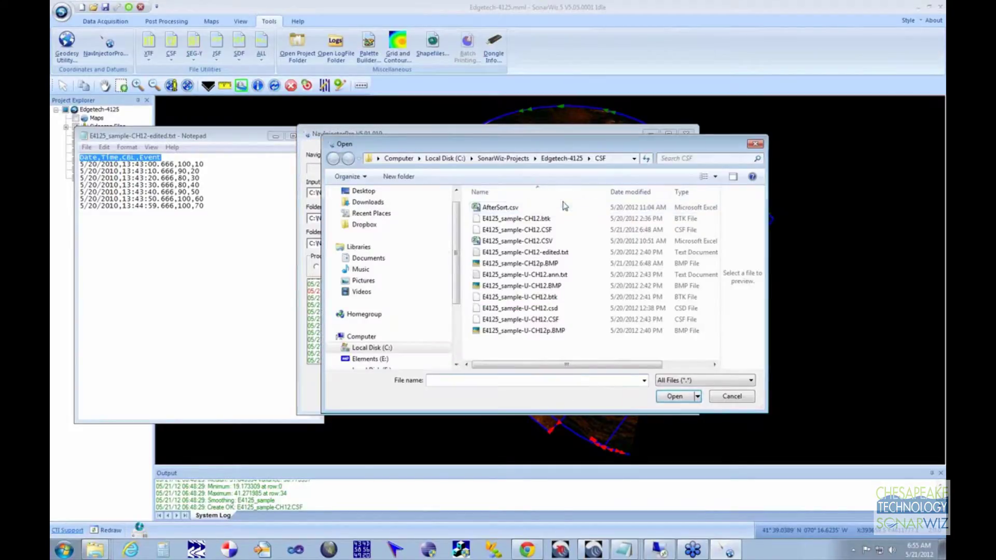
pyautogui.click(481, 254)
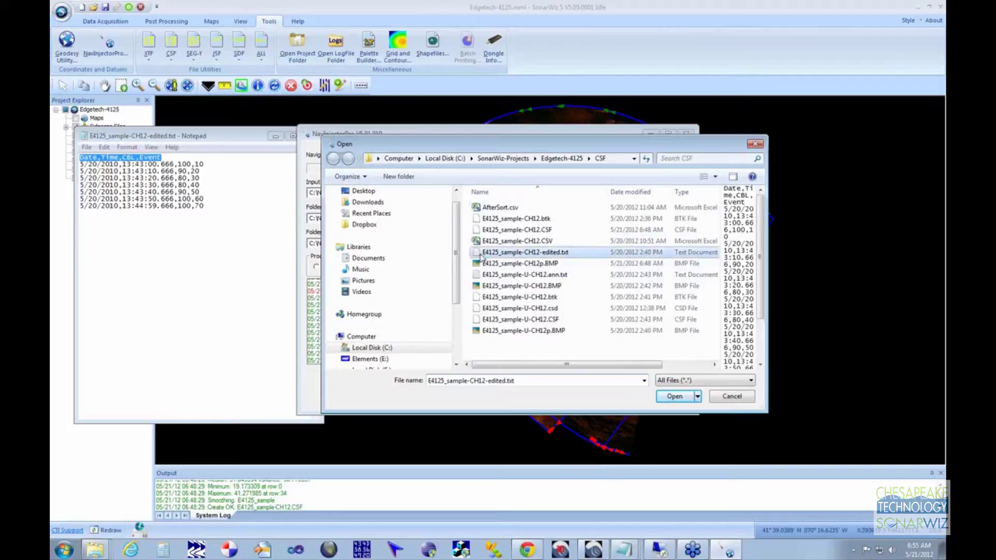
pyautogui.click(684, 398)
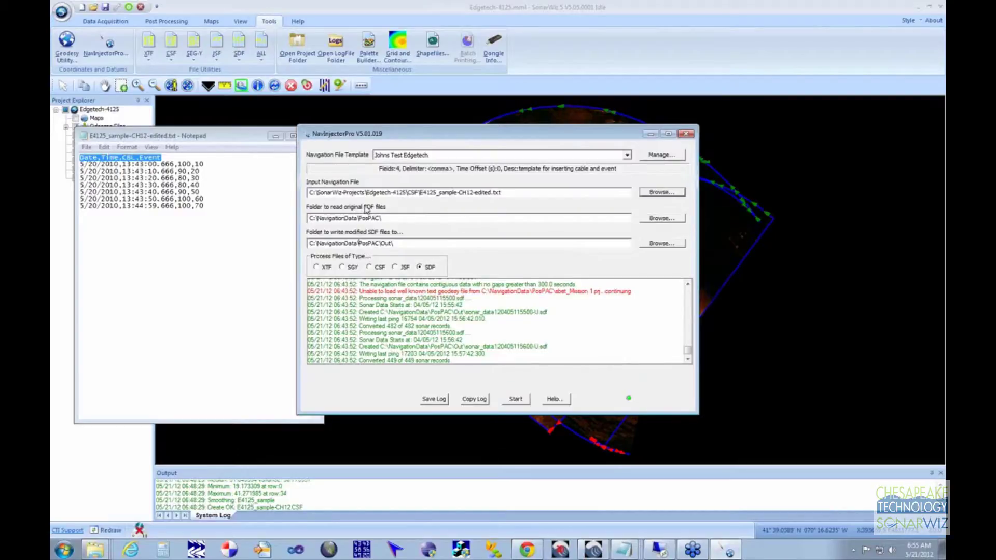
pyautogui.click(396, 267)
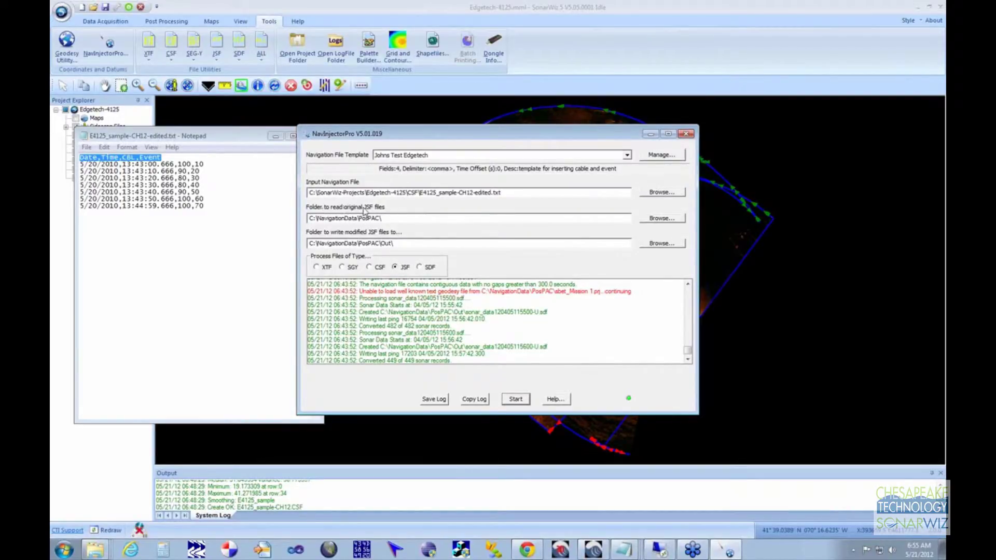
# Set the folder for reading original JSF files to C:\SonarData\Edgetech\New 4125\.
pyautogui.click(651, 220)
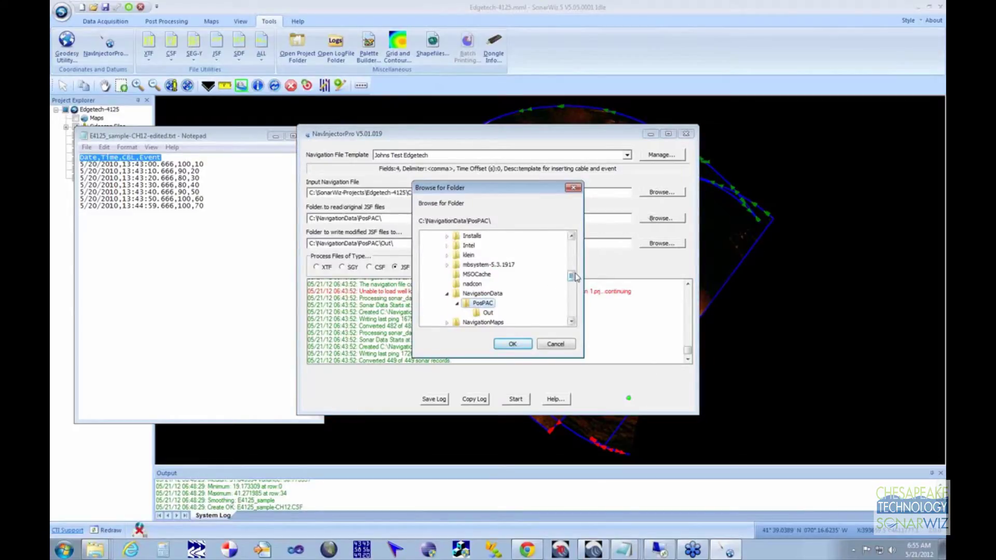
pyautogui.moveTo(575, 277); pyautogui.dragTo(574, 293)
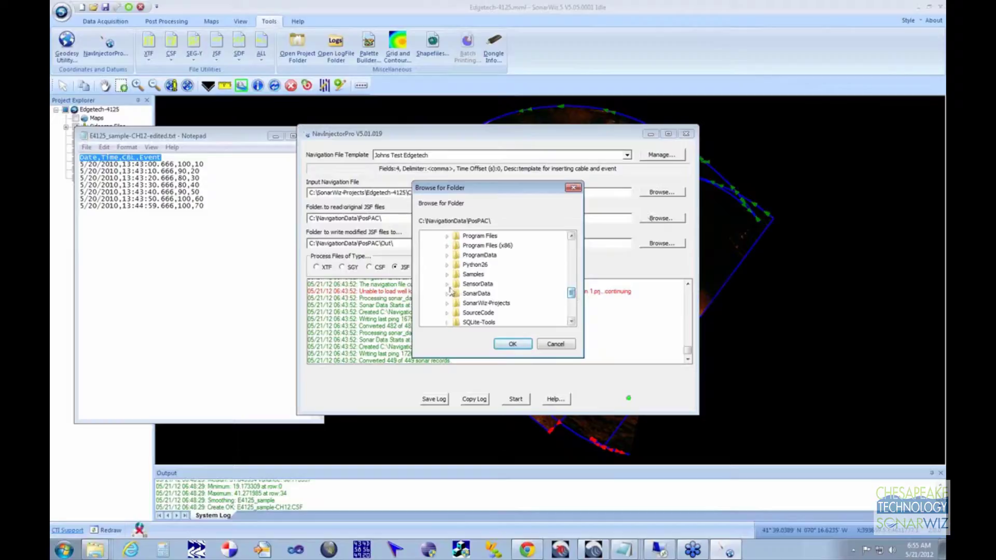
pyautogui.click(473, 293)
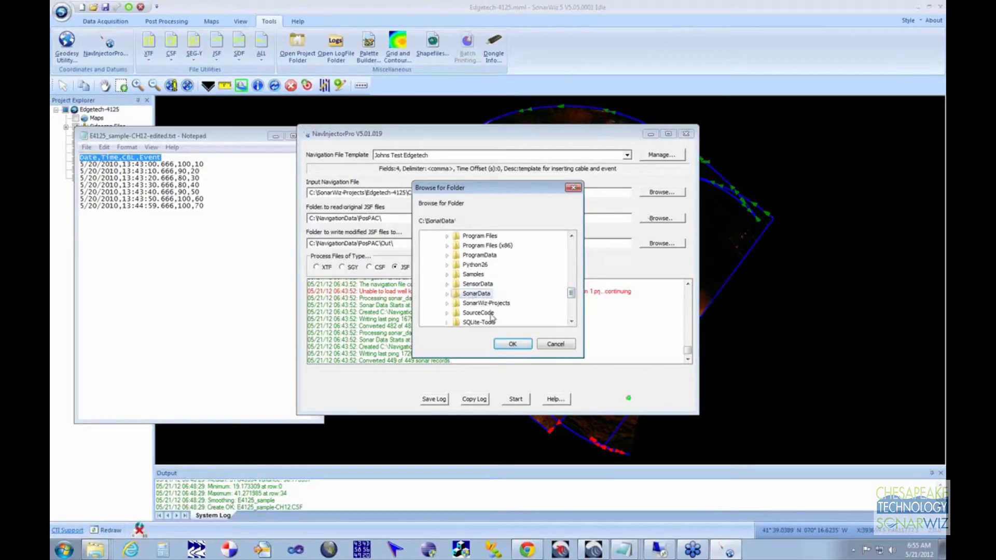
pyautogui.click(513, 344)
pyautogui.click(393, 219)
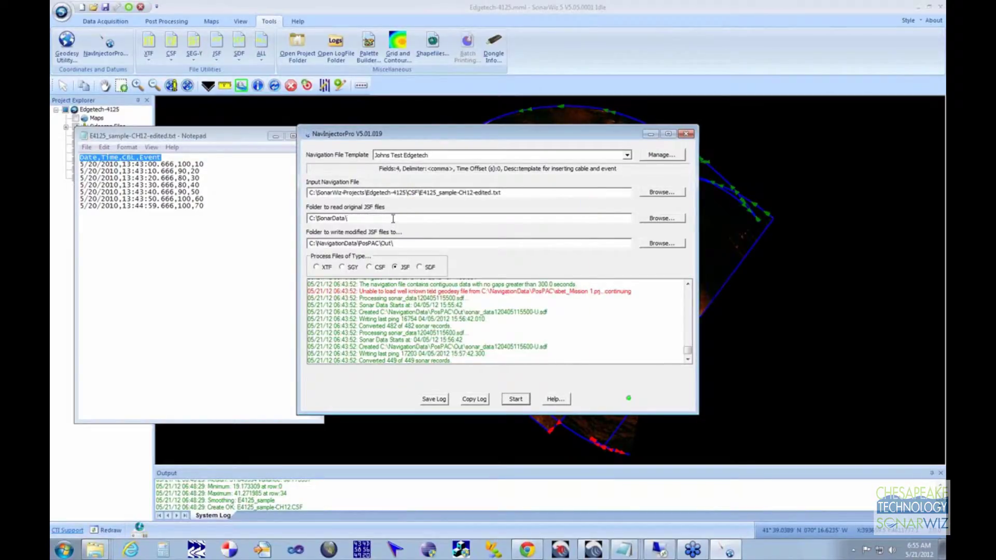
pyautogui.write('Edgetech')
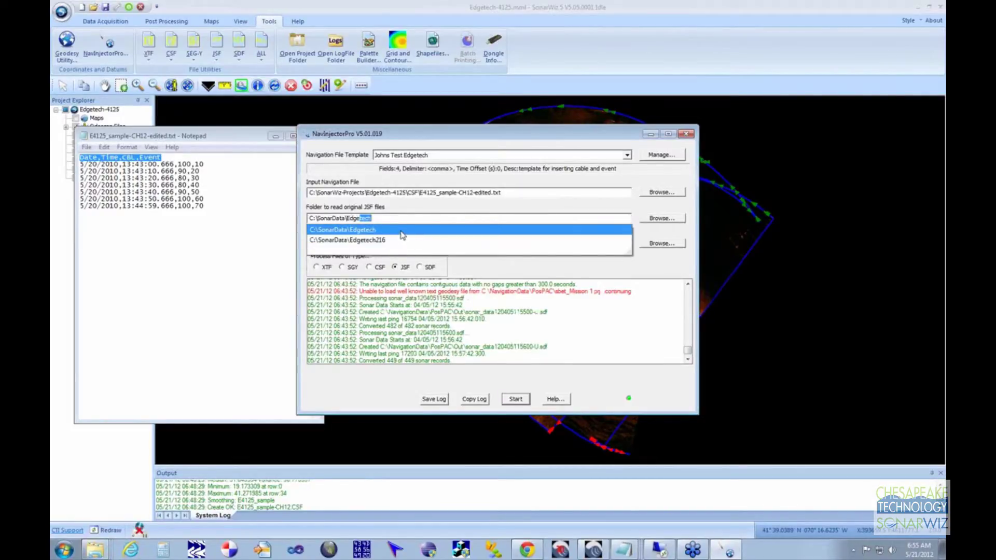
pyautogui.click(403, 232)
pyautogui.press('End')
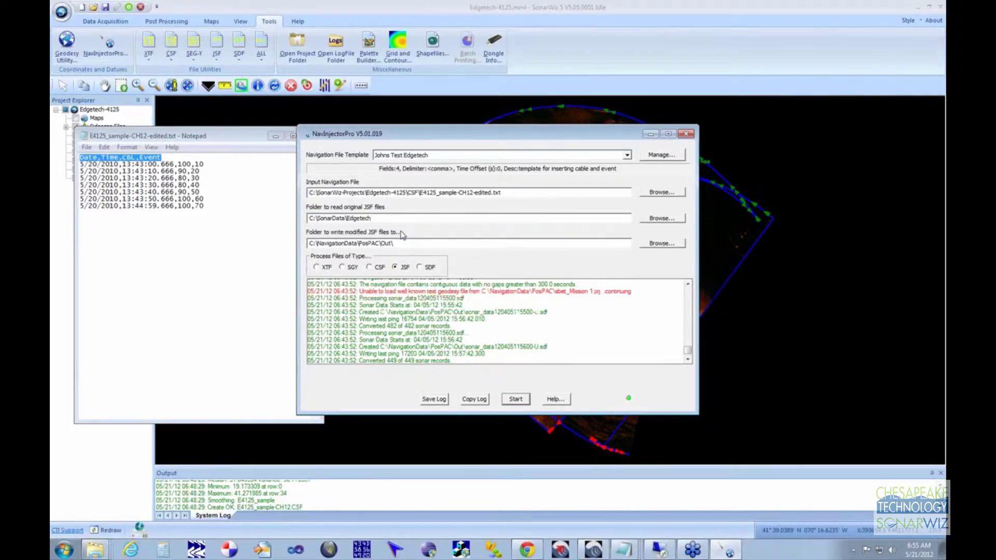
pyautogui.write('\\New 4125')
pyautogui.click(401, 232)
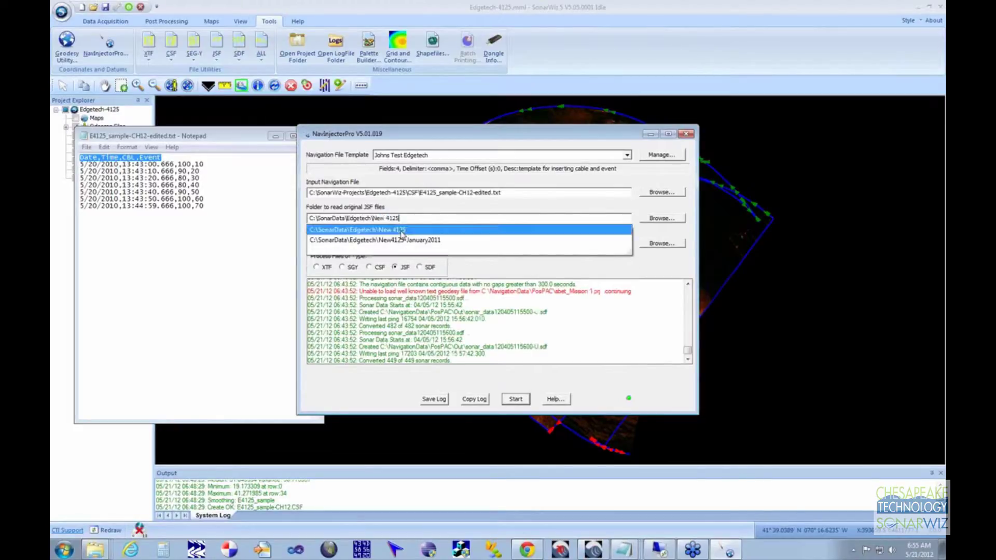
pyautogui.write('\\')
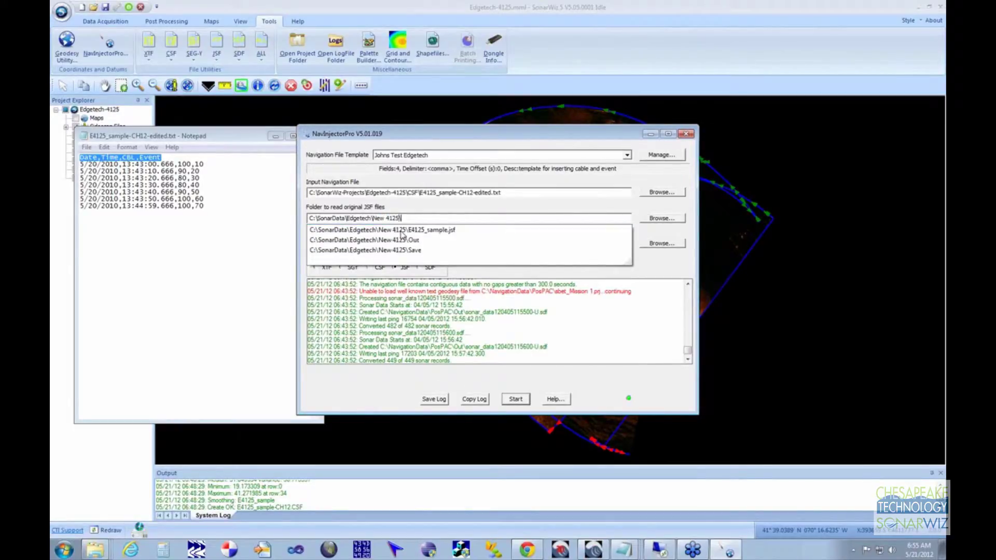
pyautogui.click(414, 216)
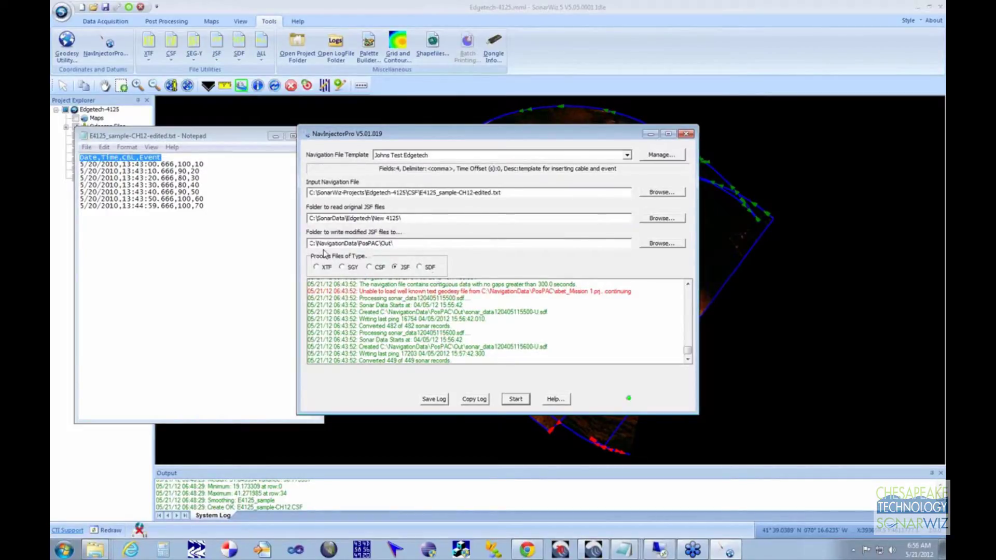
# Set the folder for writing modified JSF files to C:\SonarData\Edgetech\New 4125\Out\.
pyautogui.moveTo(417, 216); pyautogui.dragTo(276, 222)
pyautogui.hotkey('ctrl', 'c')
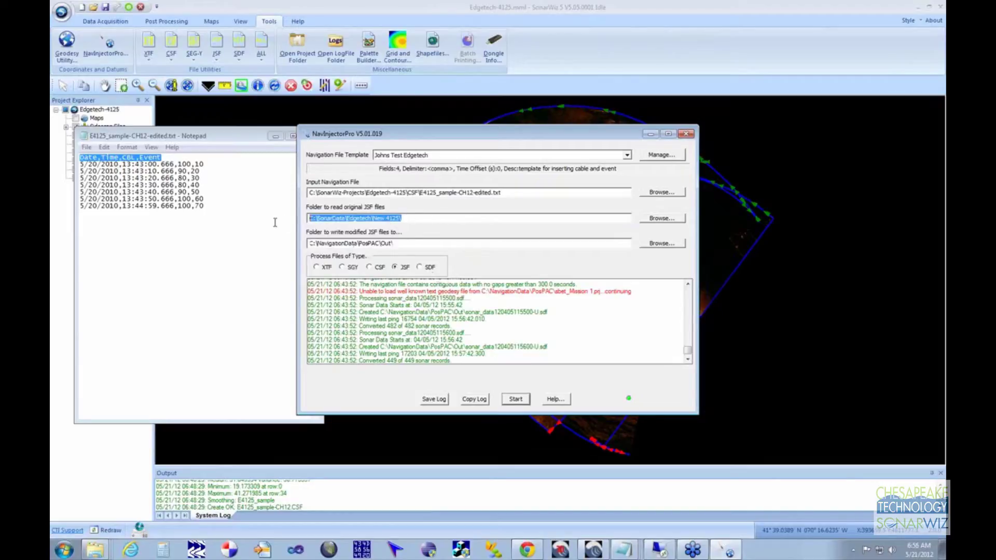
pyautogui.moveTo(403, 242); pyautogui.dragTo(258, 236)
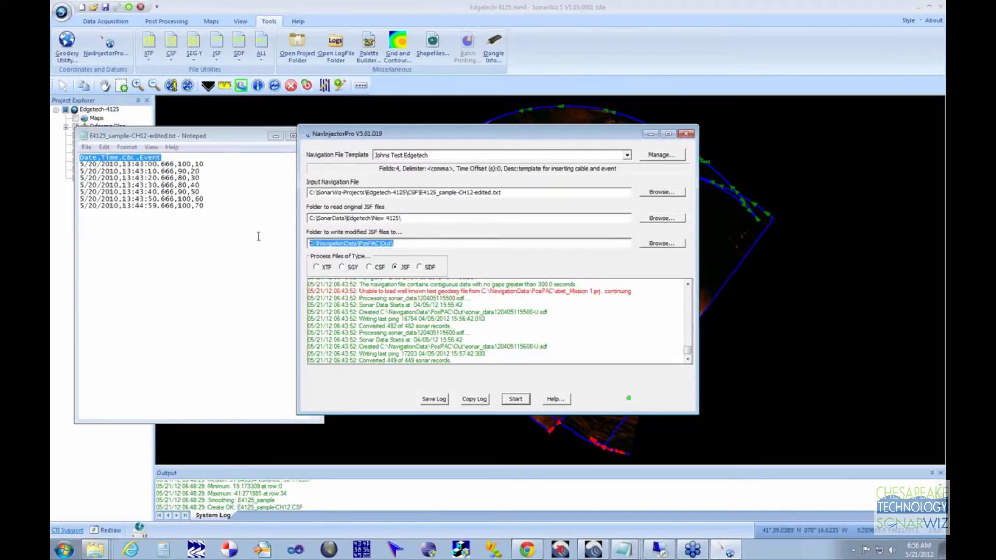
pyautogui.hotkey('ctrl', 'v')
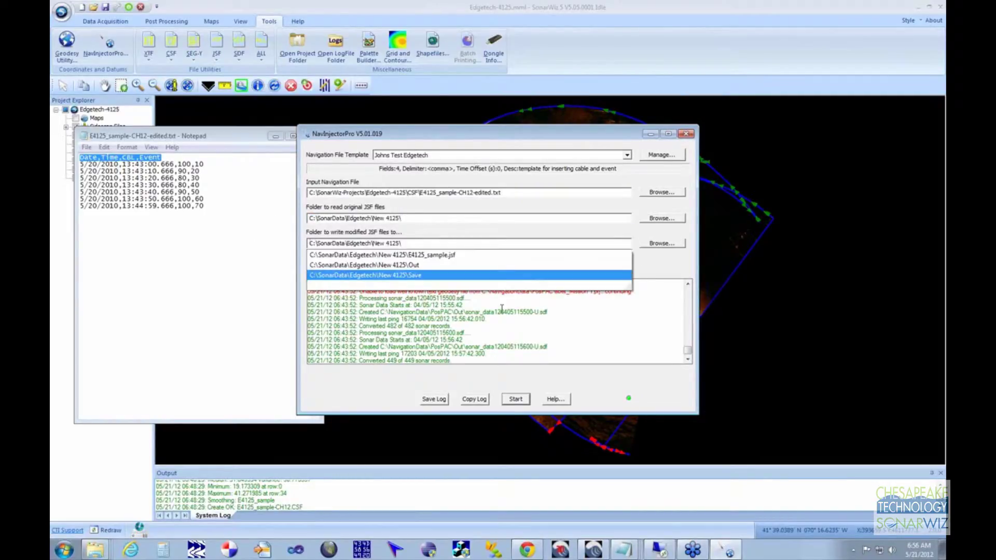
pyautogui.write('Out\\')
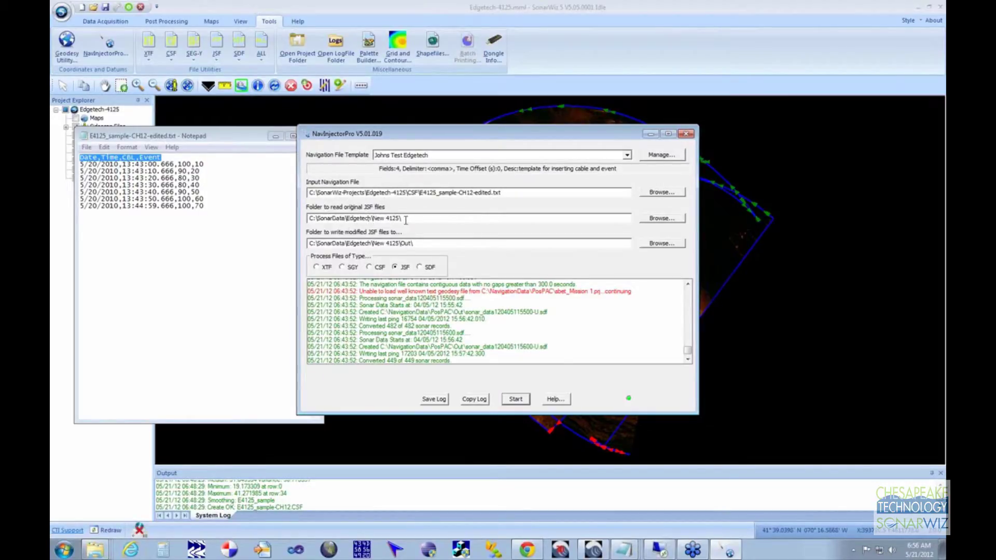
# Run the JSF injection for fish position only with the CableOutMeters and EventNumber fields, and close NavInjectorPro and the navigation text file.
pyautogui.click(515, 400)
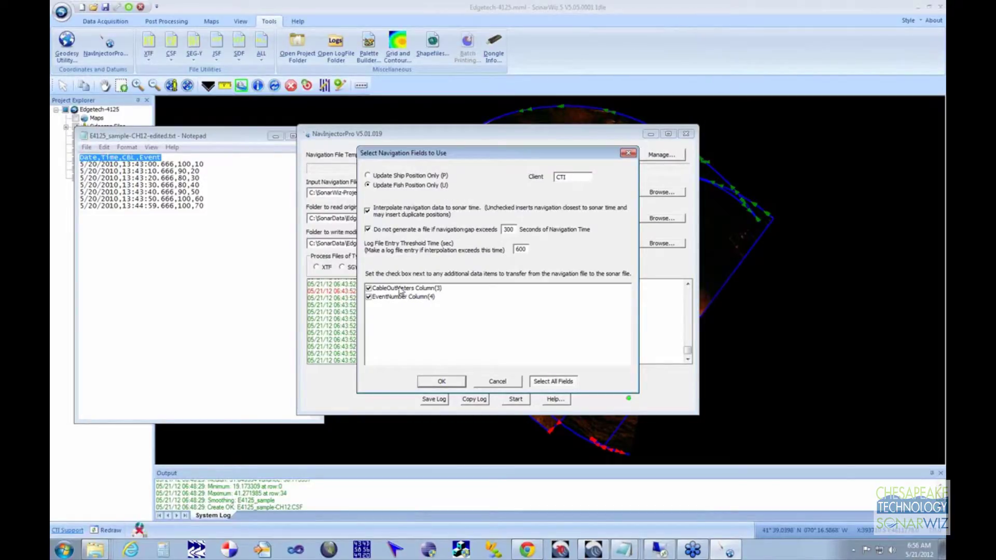
pyautogui.click(442, 382)
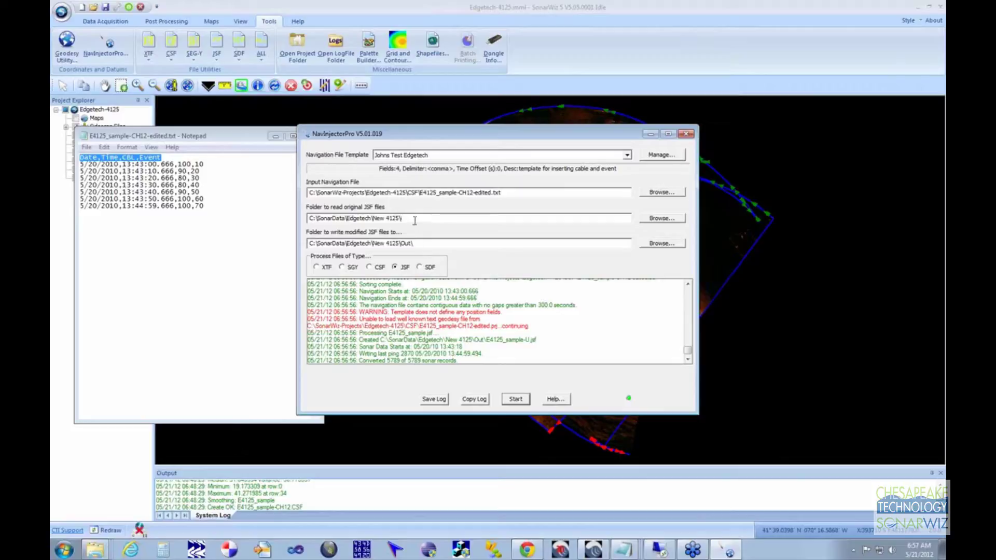
pyautogui.moveTo(415, 218); pyautogui.dragTo(309, 215)
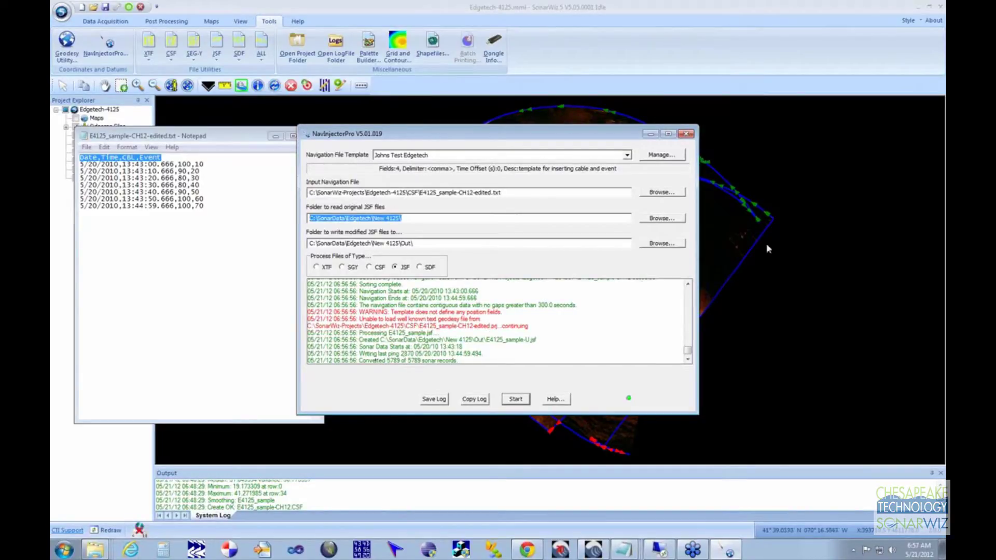
pyautogui.click(686, 135)
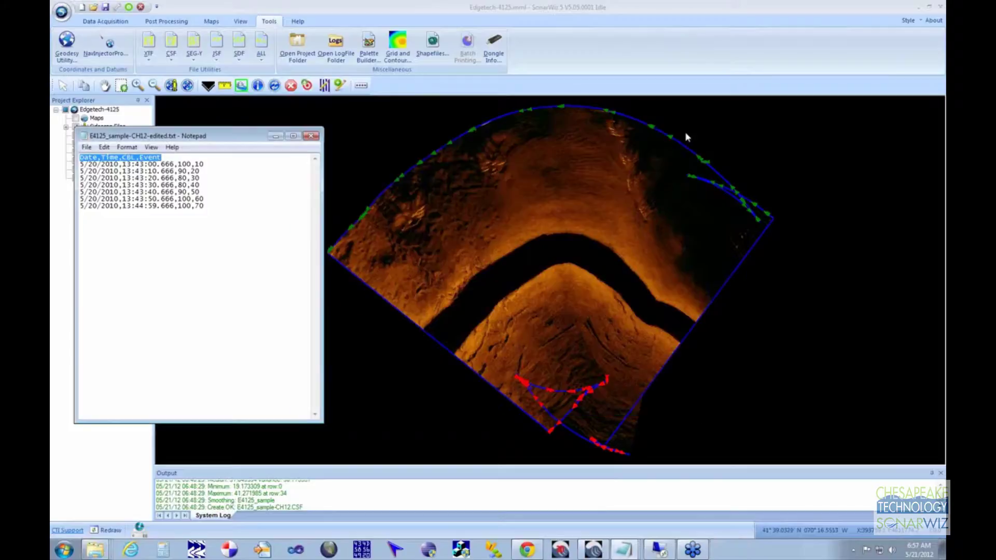
pyautogui.click(312, 136)
# Remove the previously imported sidescan file from the project map.
pyautogui.click(163, 22)
pyautogui.click(66, 44)
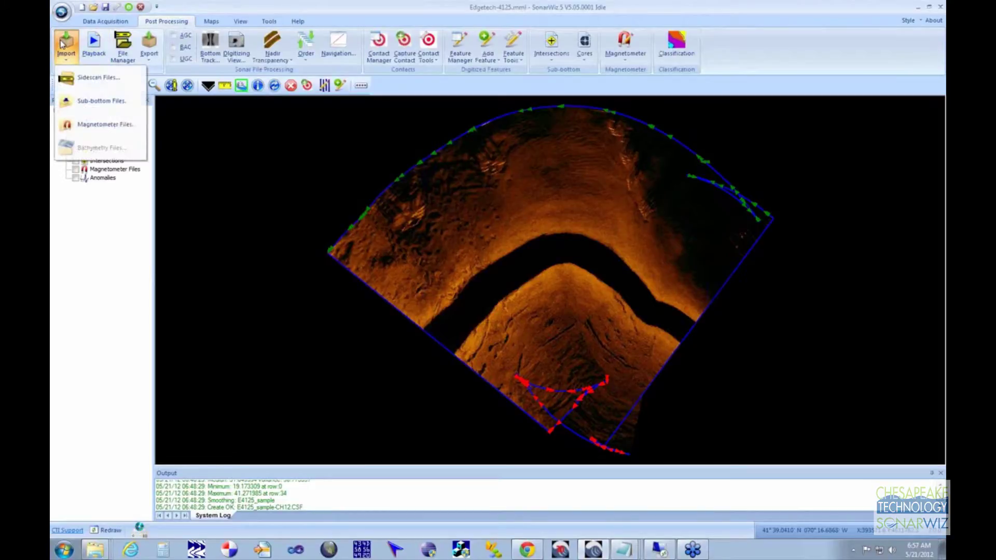
pyautogui.click(317, 201)
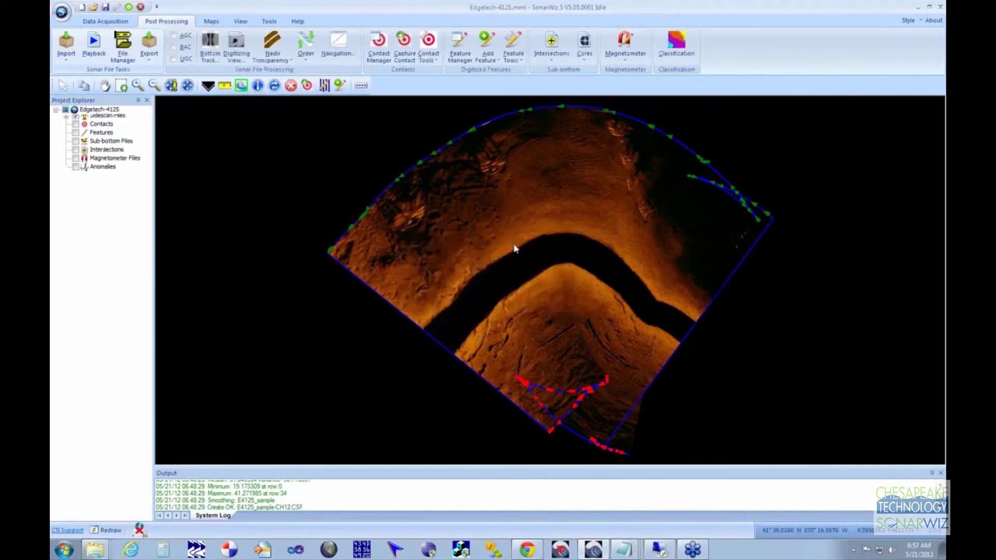
# Import the modified sidescan file E4125_sample-U.jsf from the Out folder inside New 4125.
pyautogui.click(66, 46)
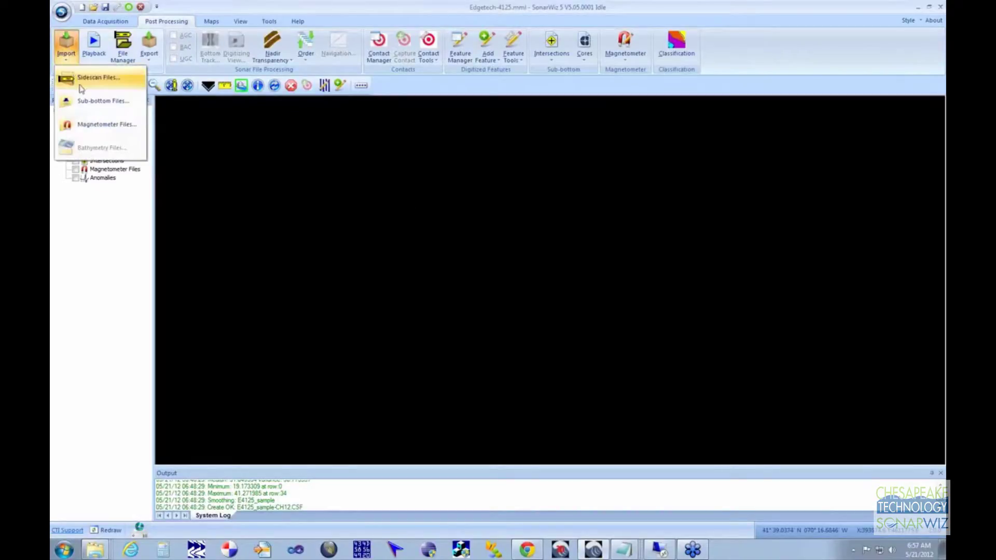
pyautogui.click(82, 89)
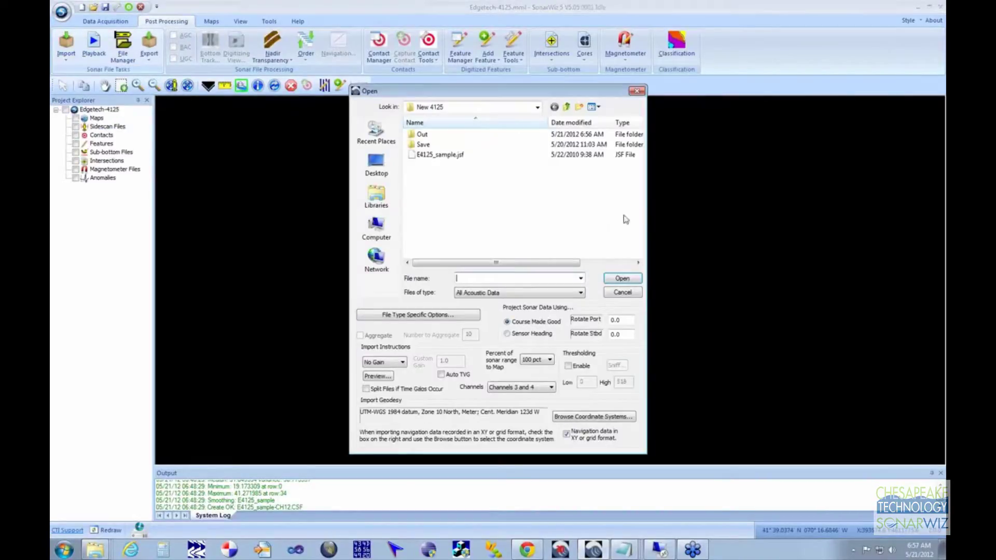
pyautogui.click(431, 155)
pyautogui.click(423, 134)
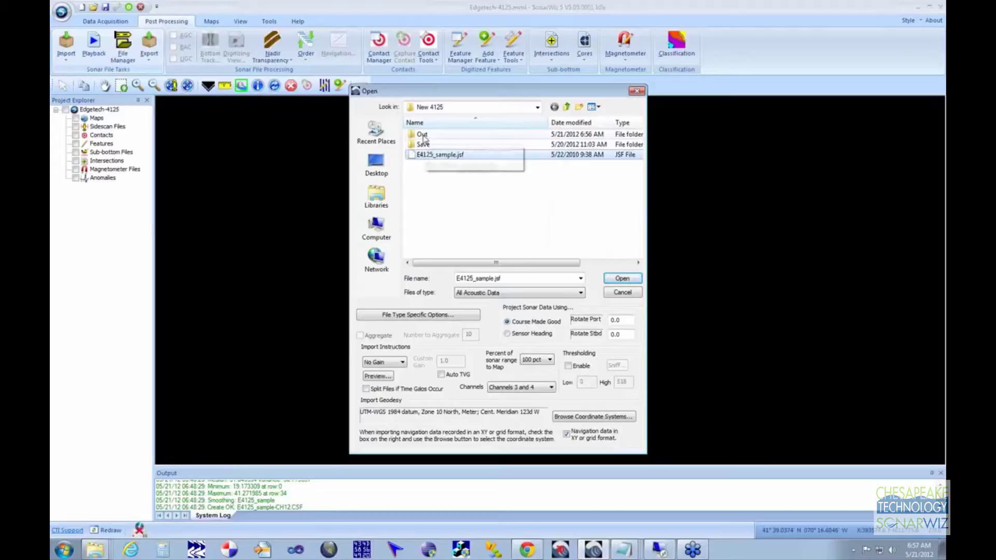
pyautogui.doubleClick(423, 134)
pyautogui.click(423, 136)
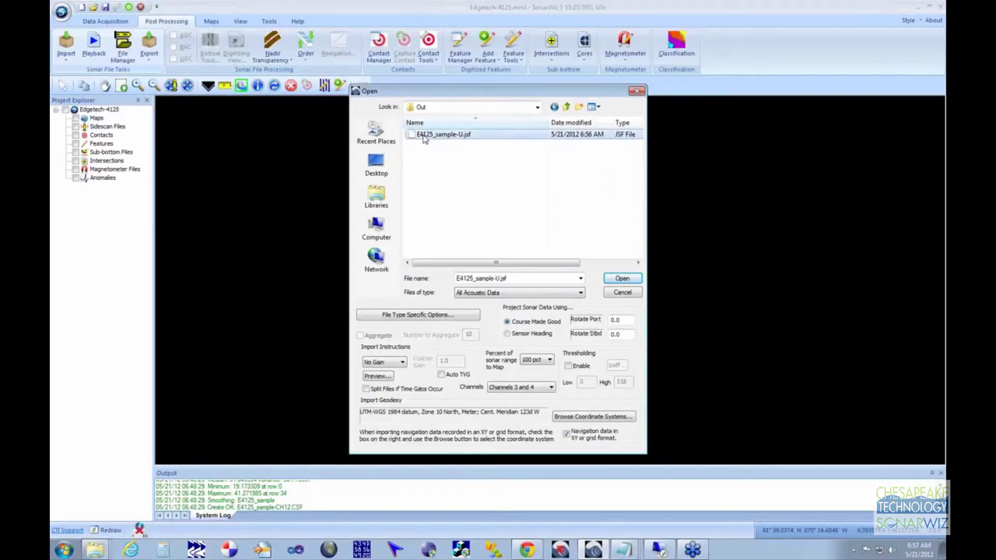
pyautogui.click(625, 280)
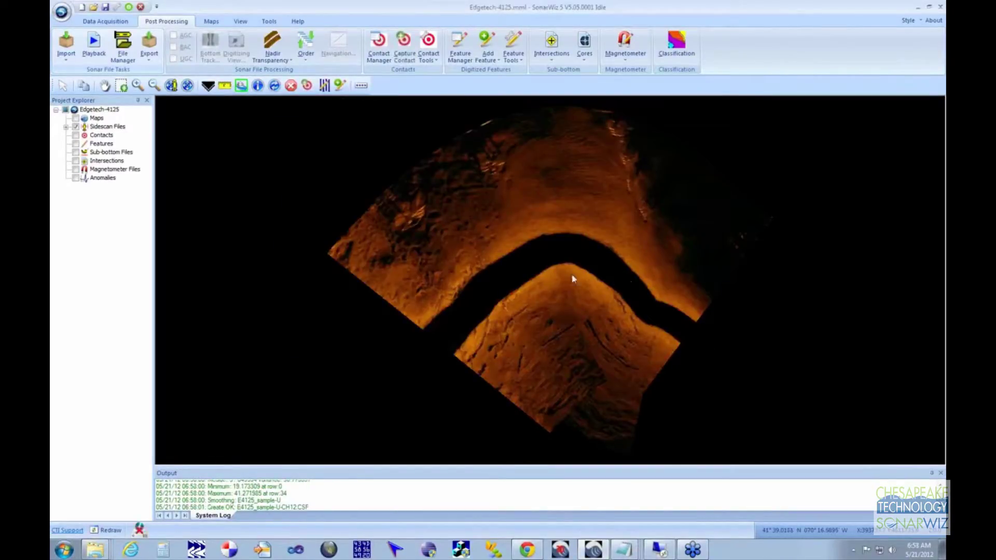
# Inspect the cable-out and event values along the imported file in bottom tracking, and save an automatic port-side bottom track.
pyautogui.click(510, 249)
pyautogui.rightClick(511, 249)
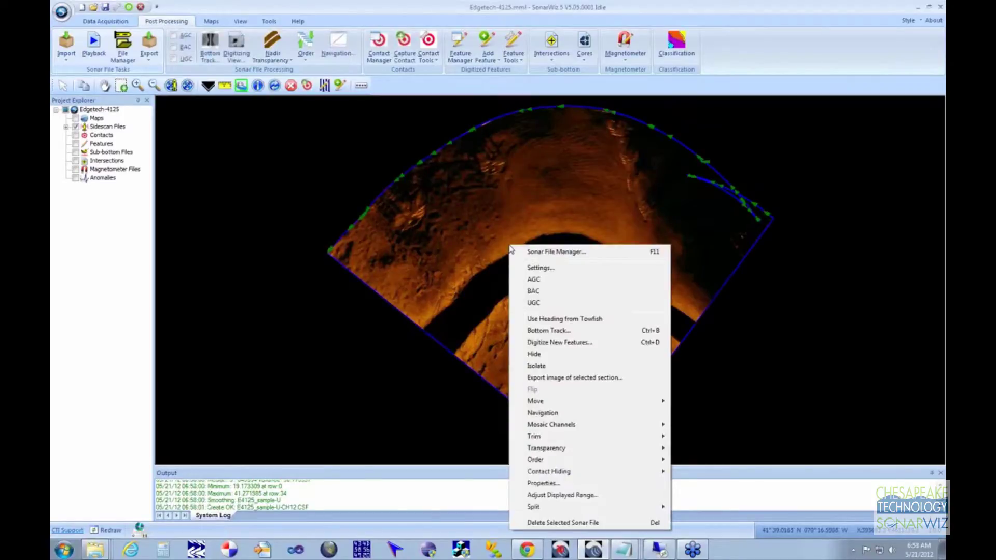
pyautogui.click(542, 331)
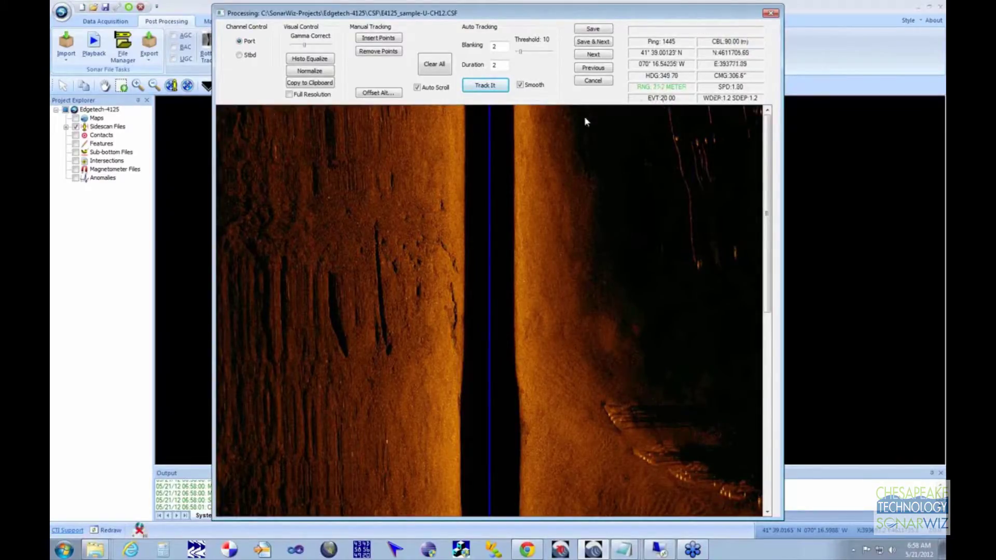
pyautogui.scroll(-3, 513, 350)
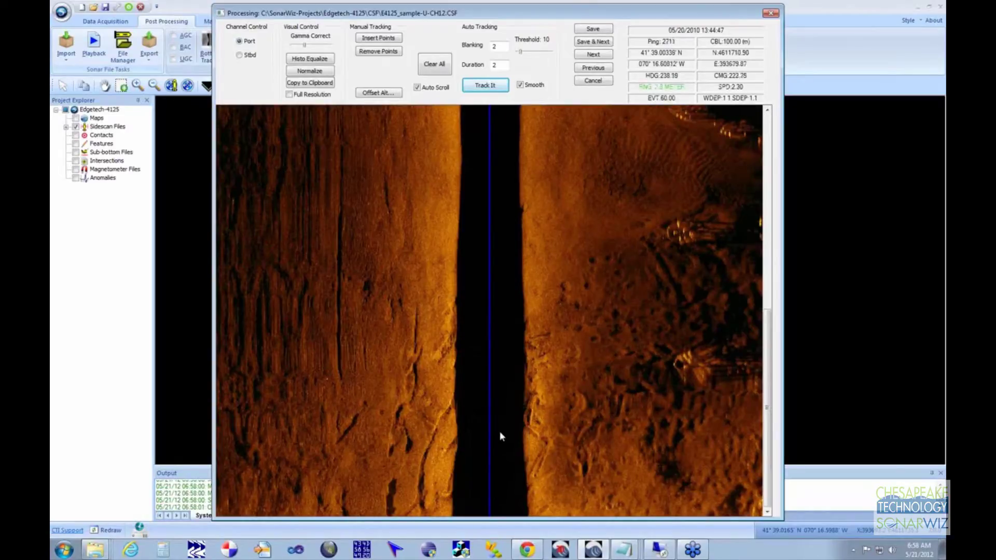
pyautogui.scroll(2, 497, 337)
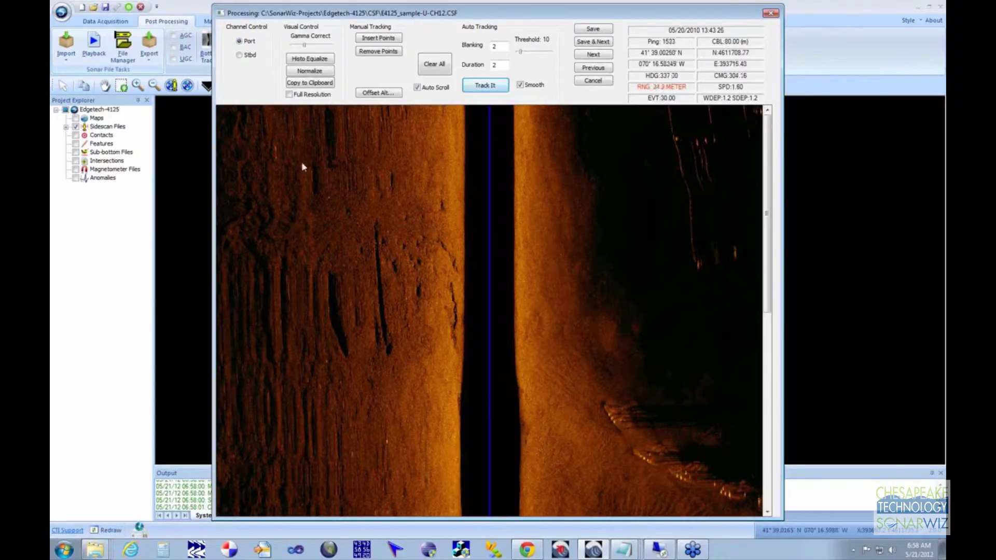
pyautogui.click(485, 85)
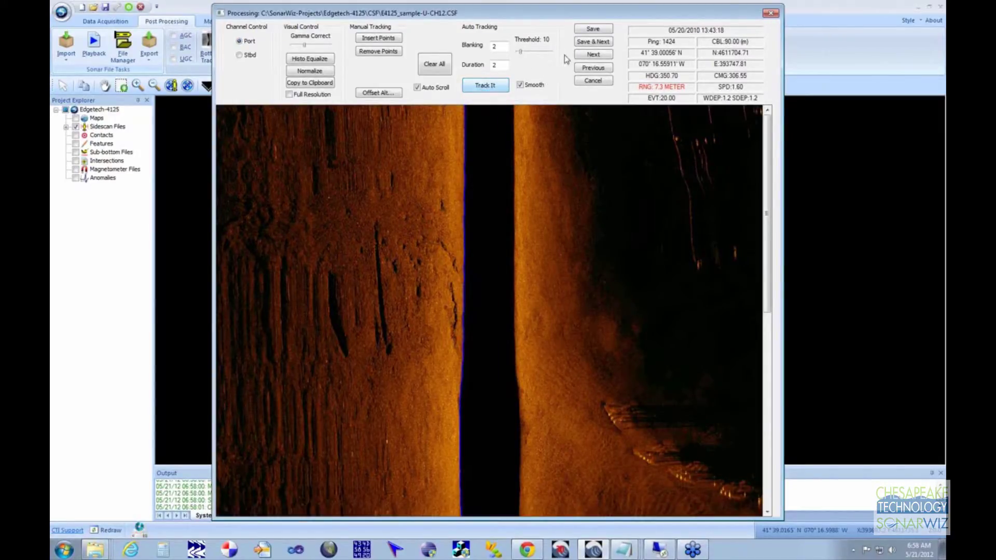
pyautogui.click(583, 33)
# Check the event marks along the slant-range corrected record in the imported file's digitizing view, and close the view.
pyautogui.rightClick(525, 188)
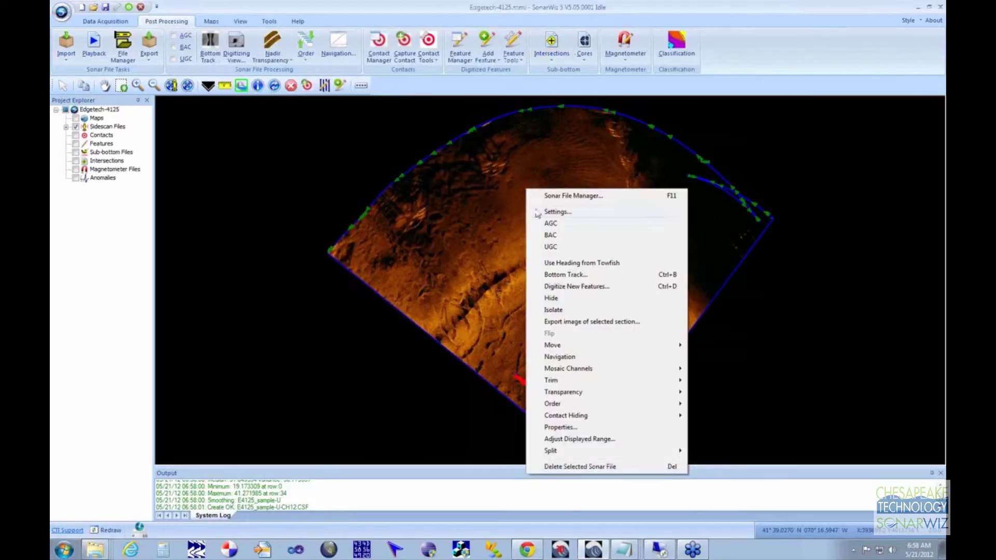
pyautogui.click(566, 286)
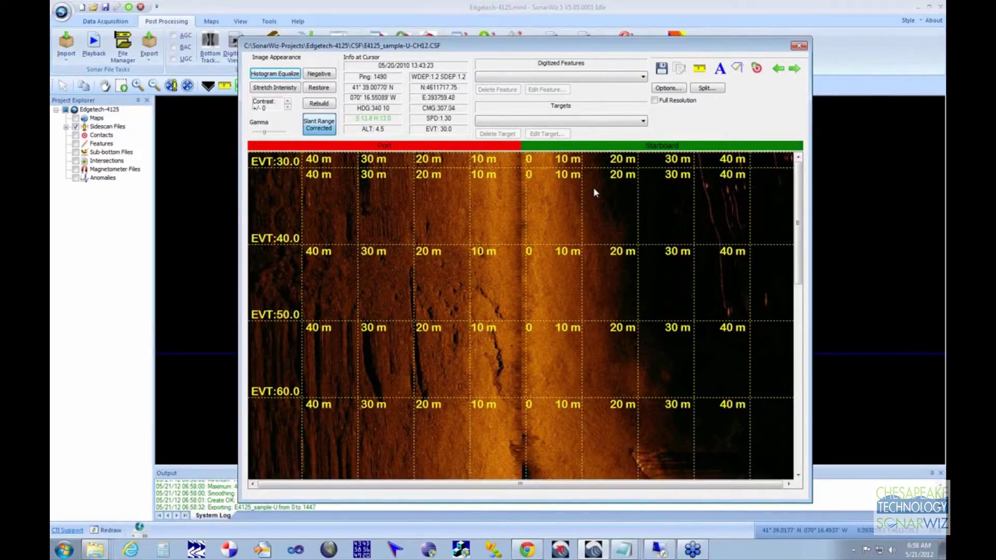
pyautogui.click(802, 47)
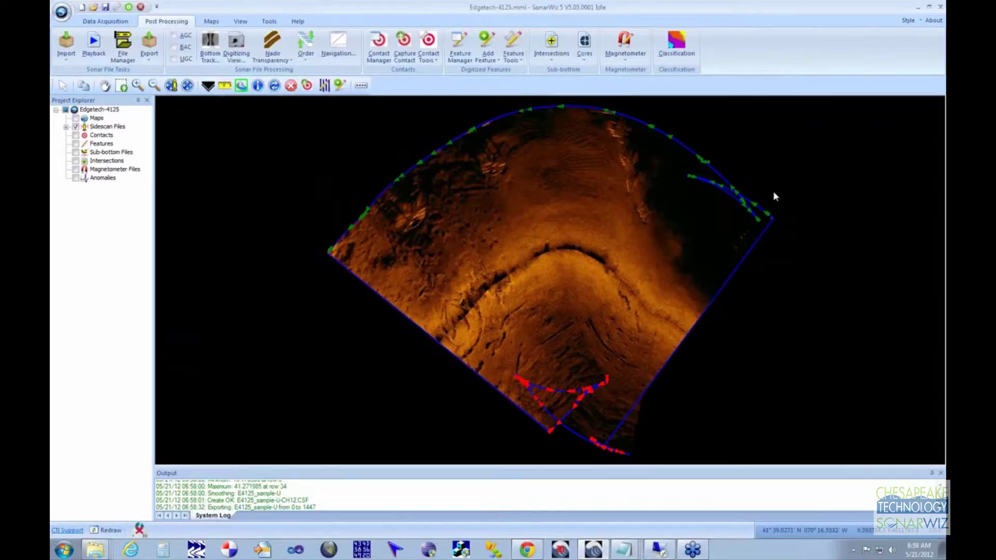
# Reopen template management in NavInjectorPro and bring up the form for adding a field to the Date-Time-Cable-Event template.
pyautogui.click(268, 21)
pyautogui.click(132, 51)
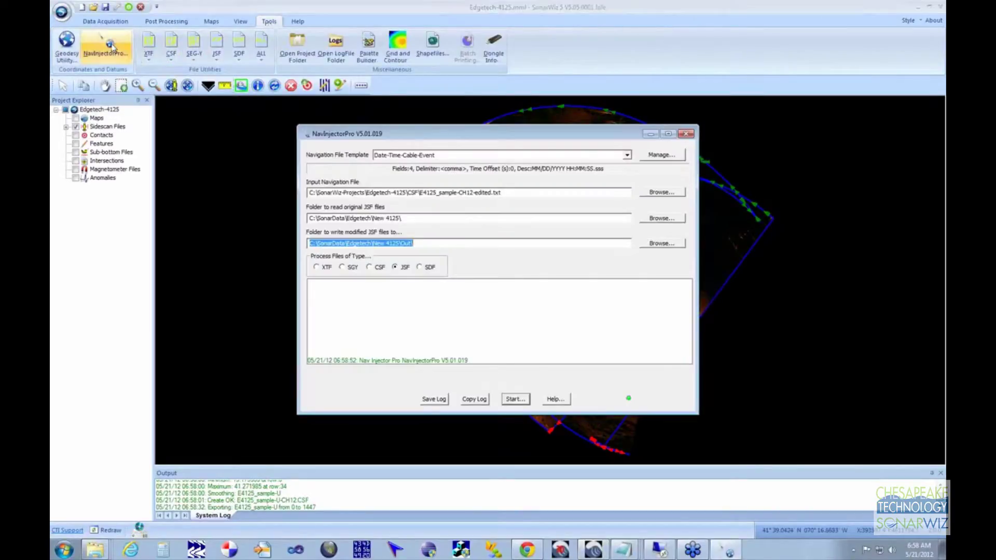
pyautogui.click(680, 156)
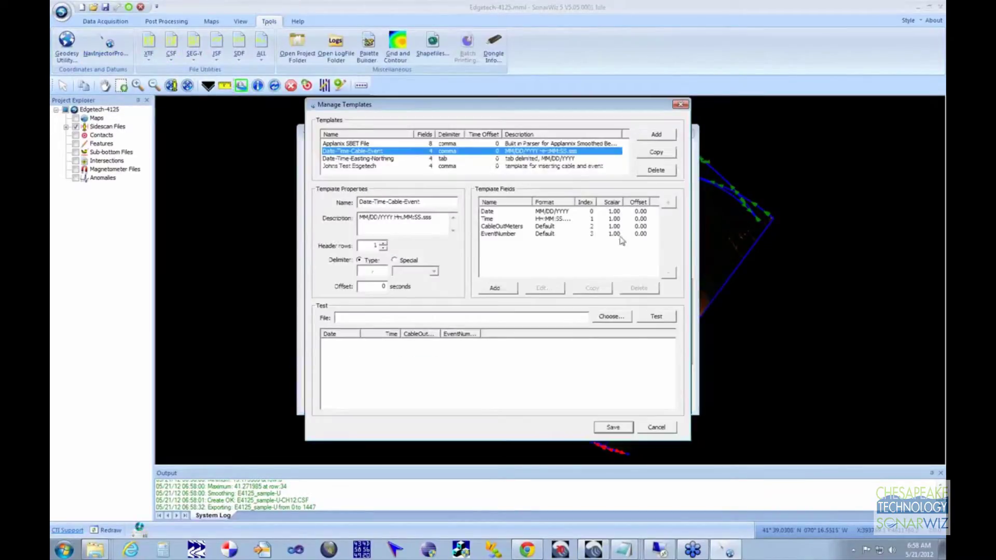
pyautogui.click(502, 289)
# Review the available field names from CableOutMeters through the date, event, fish and GPS fields for the Date-Time-Cable-Event template.
pyautogui.click(506, 215)
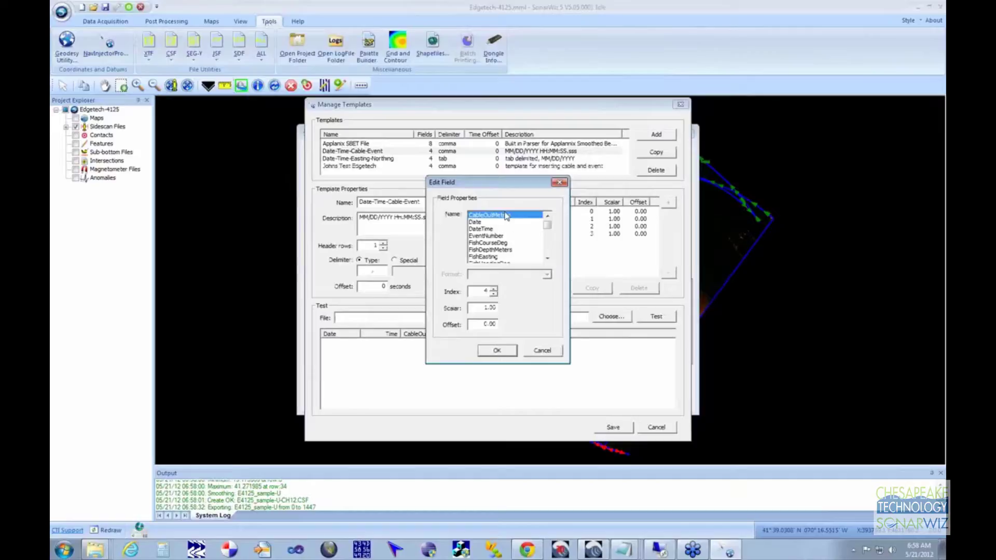
pyautogui.click(513, 244)
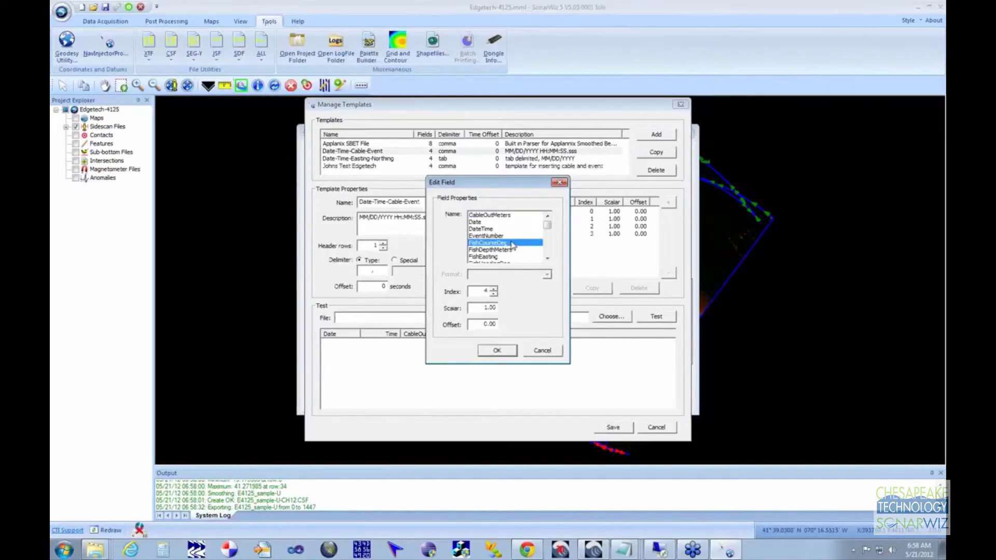
pyautogui.click(548, 259)
pyautogui.click(547, 258)
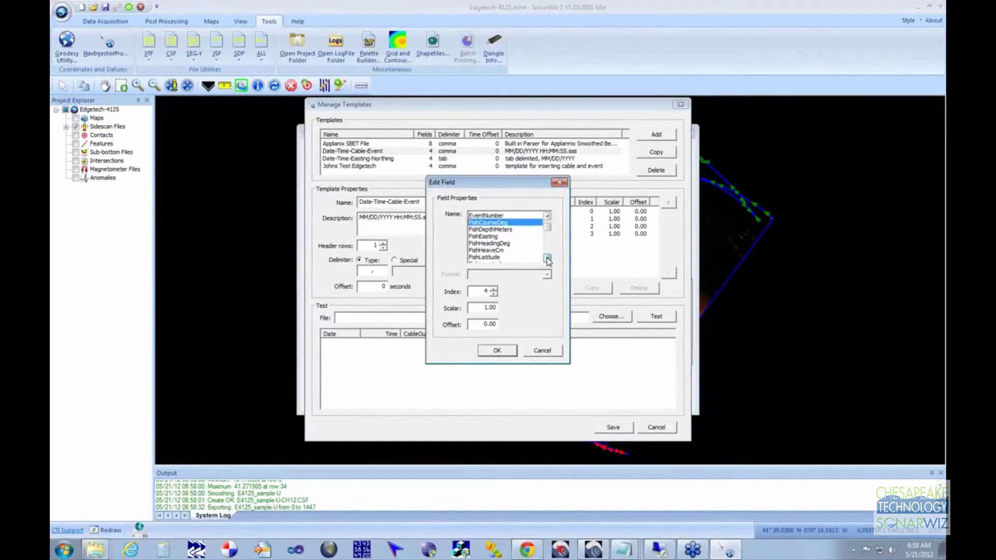
pyautogui.click(548, 259)
pyautogui.click(548, 259)
pyautogui.click(548, 259)
pyautogui.click(548, 259)
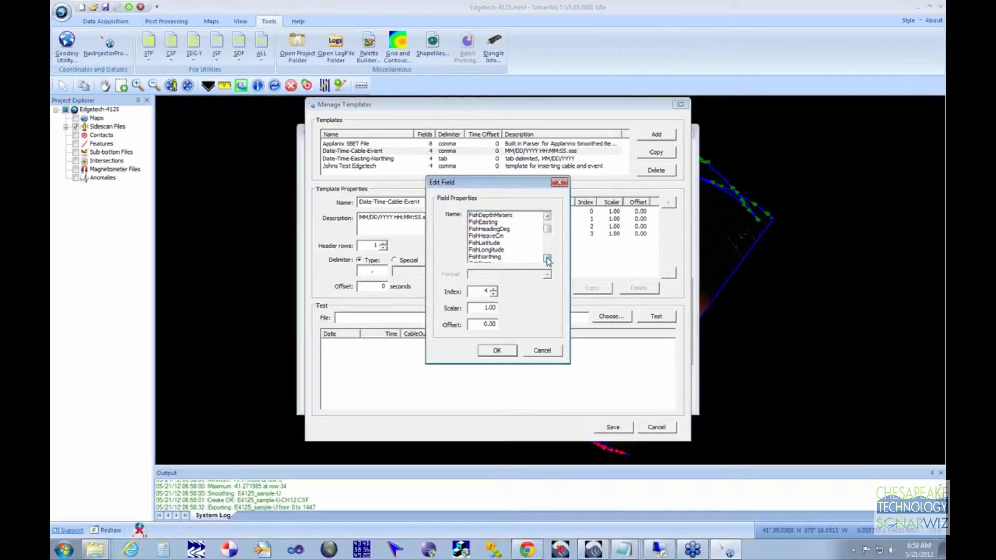
pyautogui.click(547, 259)
pyautogui.click(548, 259)
pyautogui.click(547, 259)
pyautogui.click(548, 258)
pyautogui.click(548, 259)
pyautogui.click(548, 259)
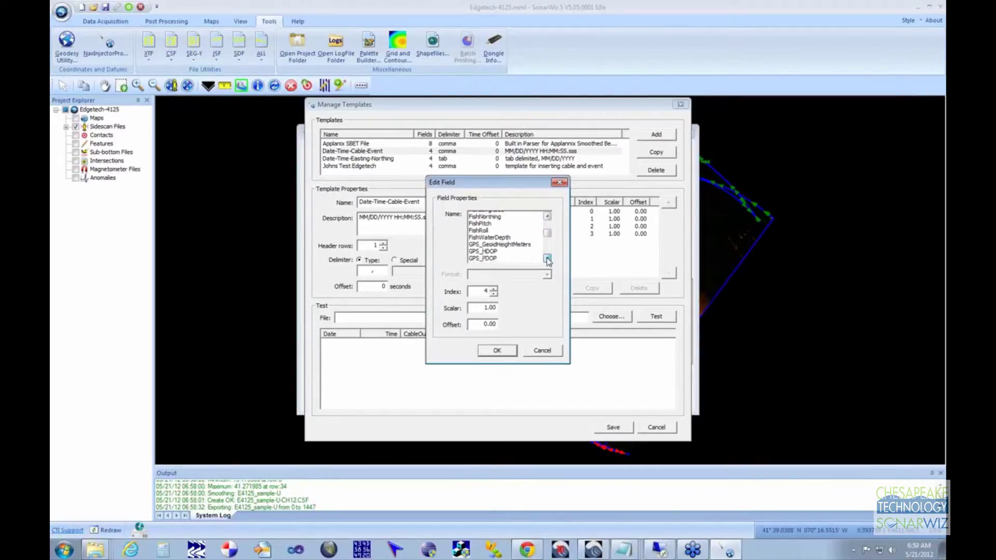
pyautogui.click(548, 259)
pyautogui.click(548, 259)
pyautogui.click(548, 259)
pyautogui.click(548, 259)
pyautogui.click(548, 259)
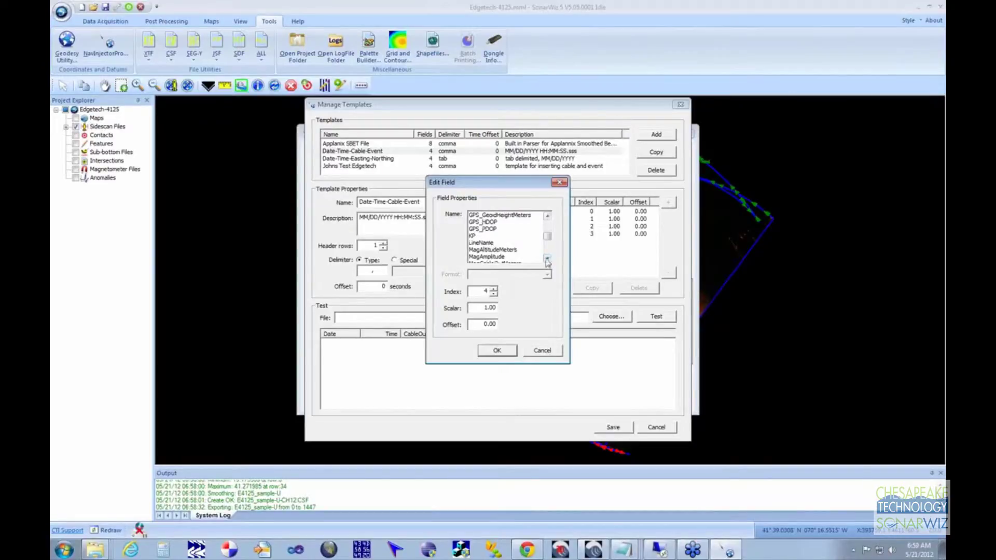
# Review the magnetometer and ship field names through ShipWaterDepthM, and leave template management and NavInjectorPro without adding a field.
pyautogui.click(542, 257)
pyautogui.click(548, 258)
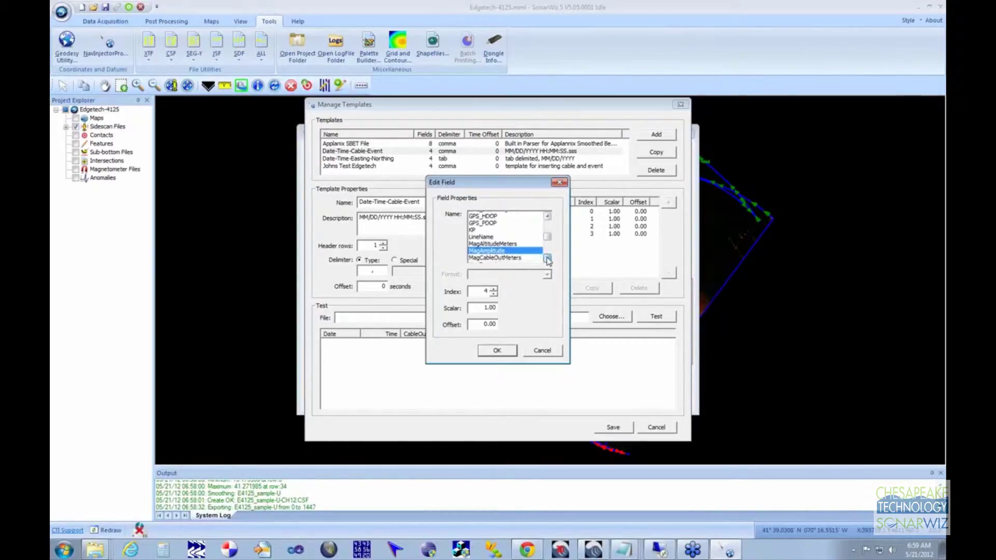
pyautogui.click(548, 259)
pyautogui.click(548, 259)
pyautogui.click(548, 259)
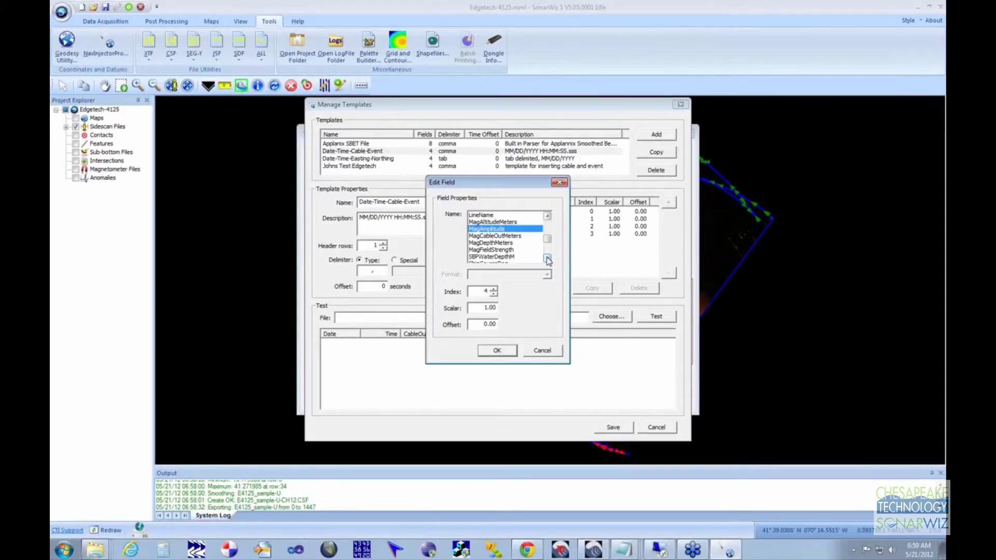
pyautogui.click(547, 259)
pyautogui.click(548, 259)
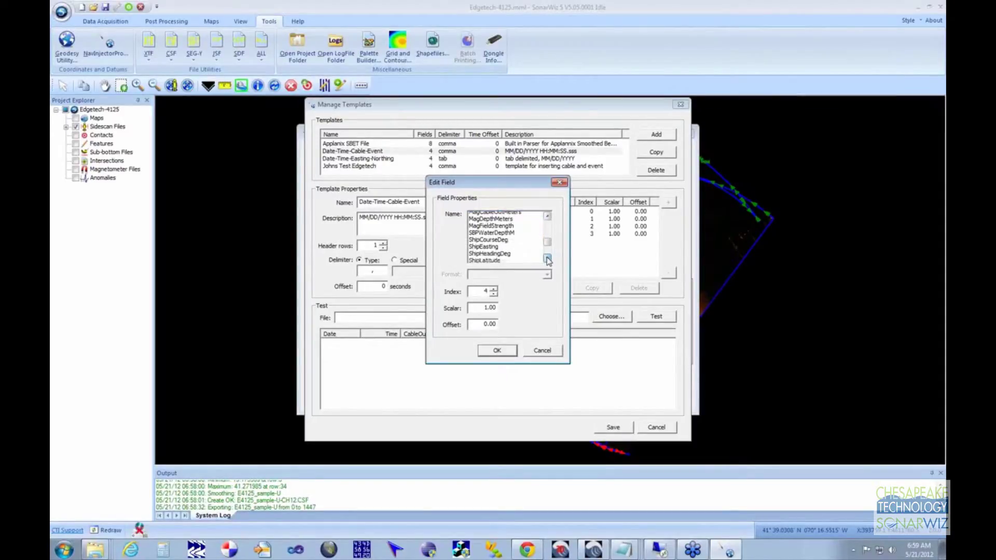
pyautogui.click(547, 259)
pyautogui.click(547, 259)
pyautogui.click(547, 259)
pyautogui.click(547, 259)
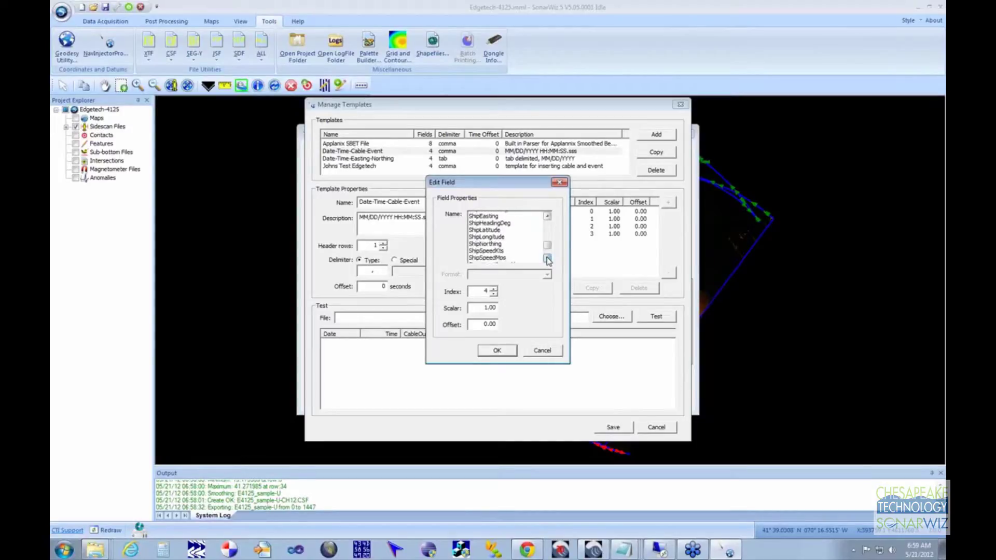
pyautogui.click(548, 259)
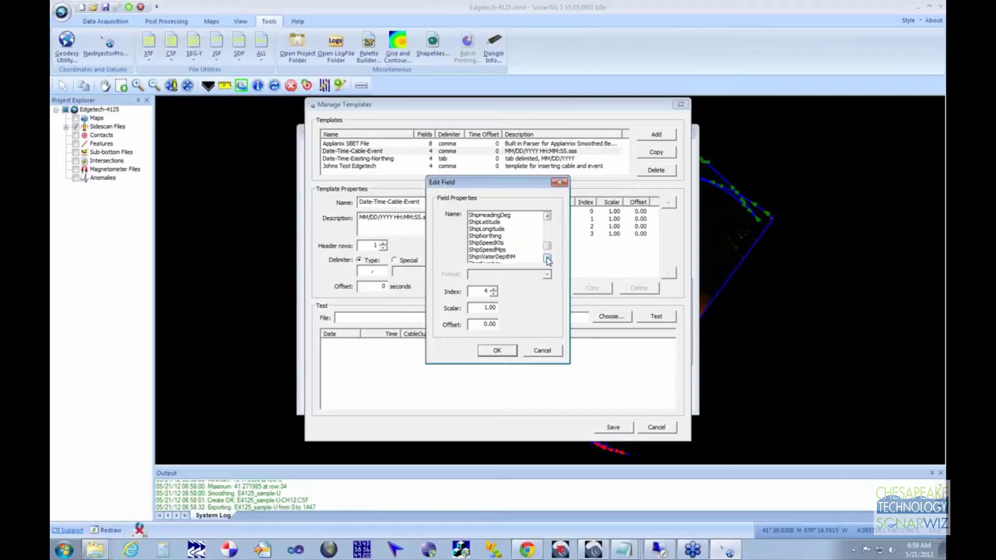
pyautogui.click(542, 351)
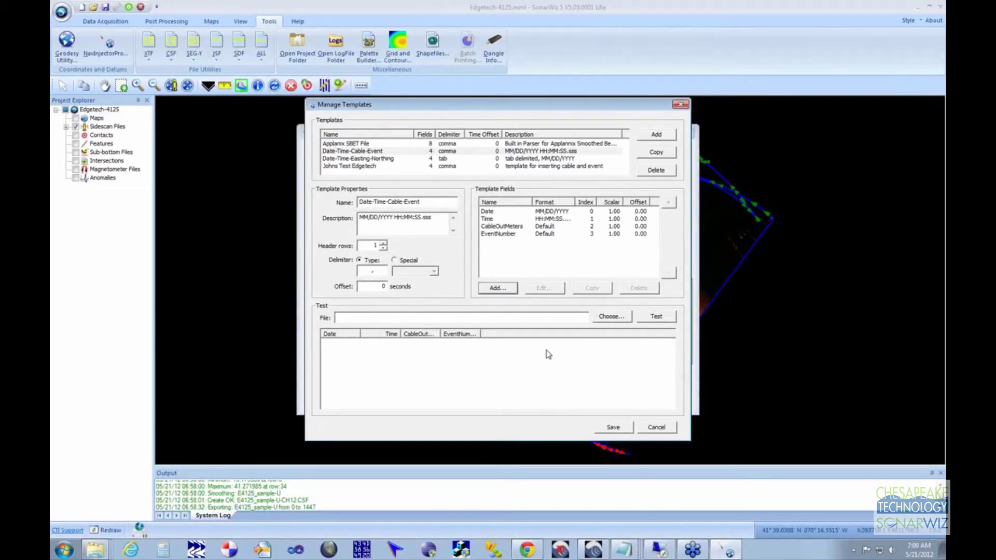
pyautogui.press('Escape')
pyautogui.press('Escape')
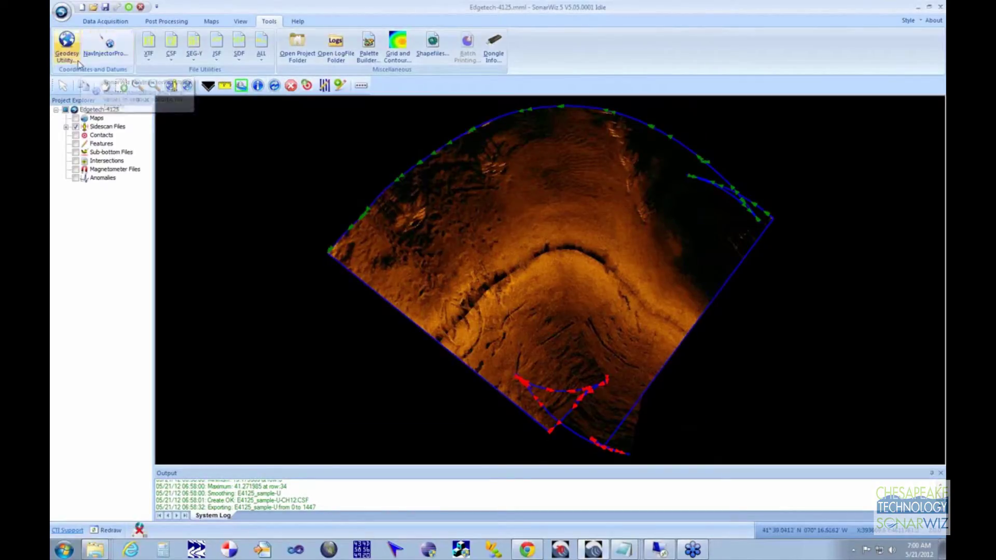
# Open the recent Saanich-Inlet project and import the sidescan files Line-0009.xtf and Line-0010.xtf from the MH-3900 folder.
pyautogui.click(62, 12)
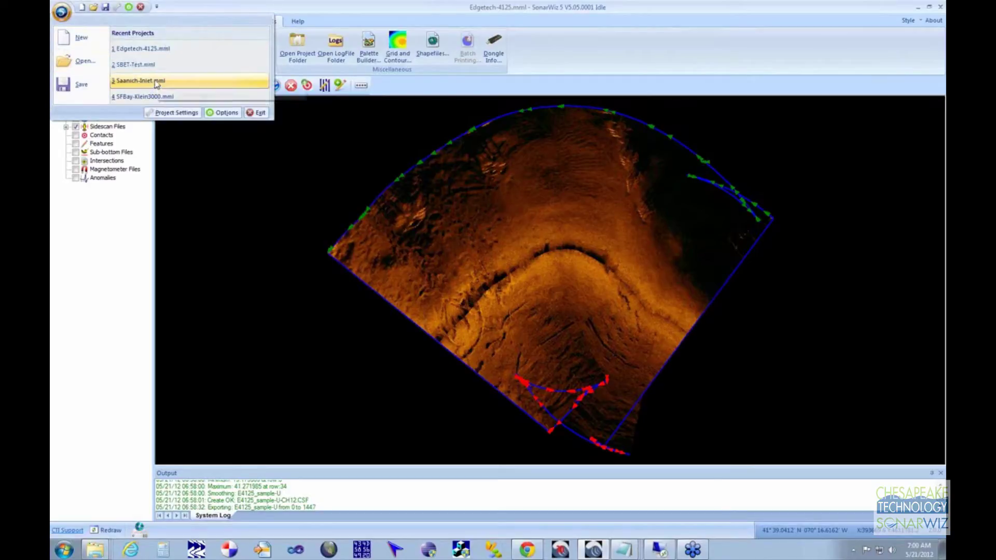
pyautogui.click(140, 82)
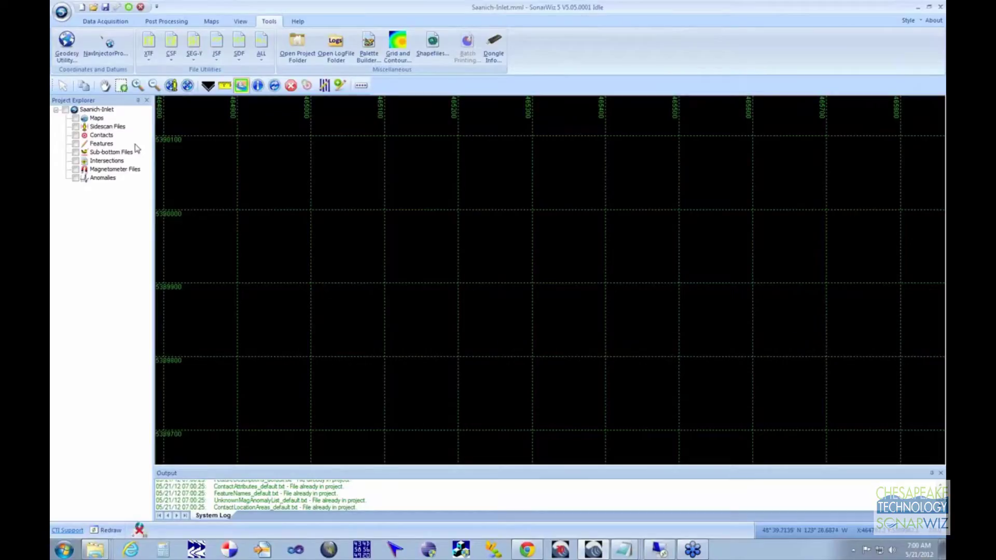
pyautogui.click(158, 24)
pyautogui.click(66, 49)
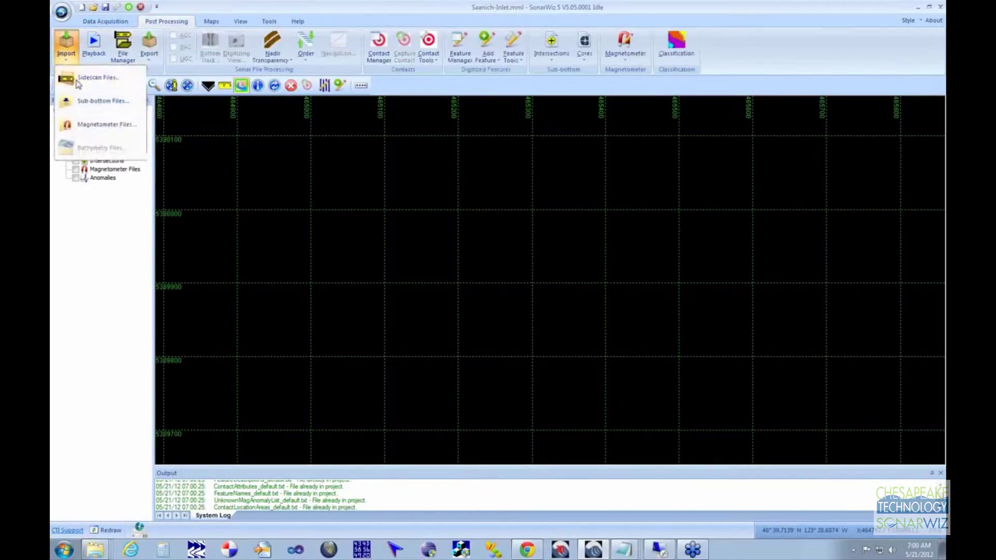
pyautogui.click(97, 78)
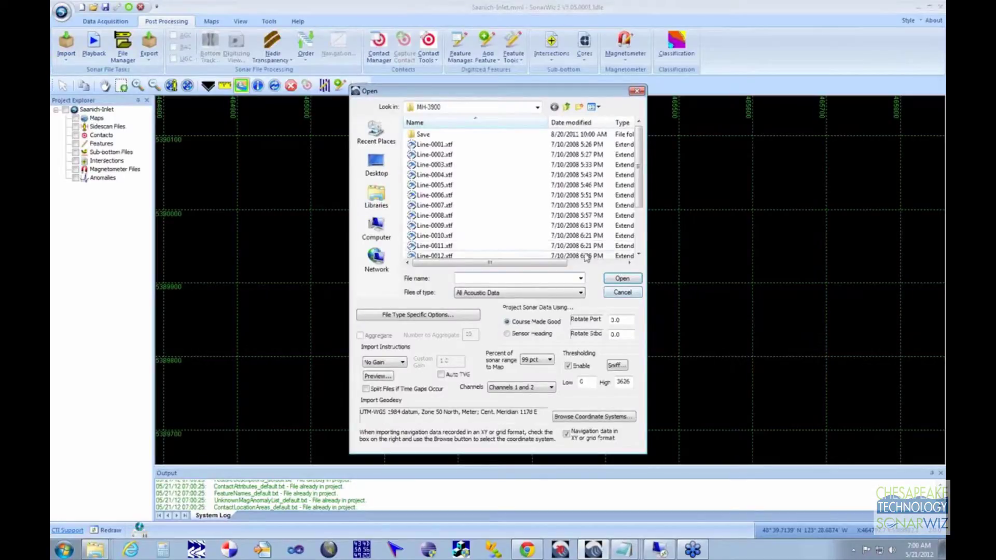
pyautogui.click(449, 229)
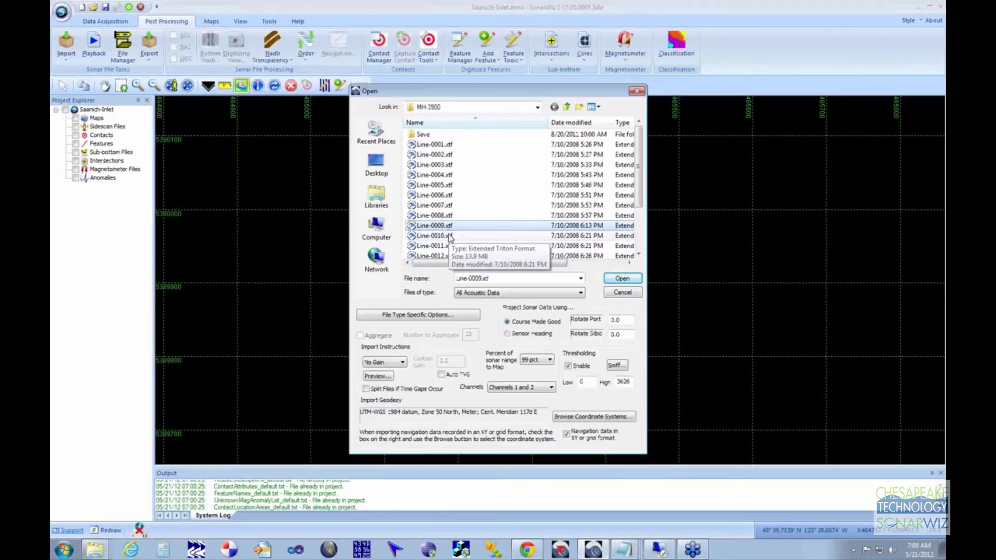
pyautogui.keyDown('ctrl'); pyautogui.click(449, 237); pyautogui.keyUp('ctrl')
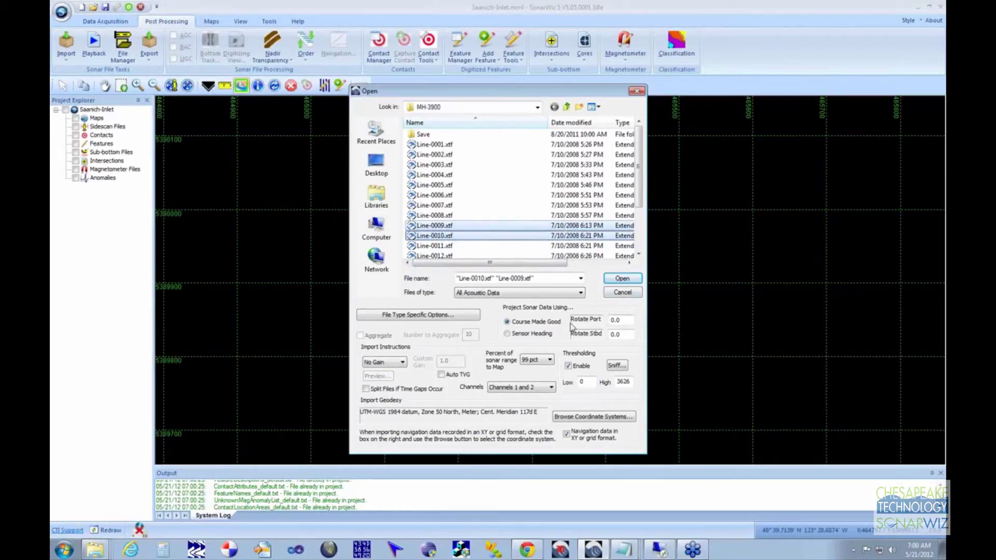
pyautogui.click(620, 278)
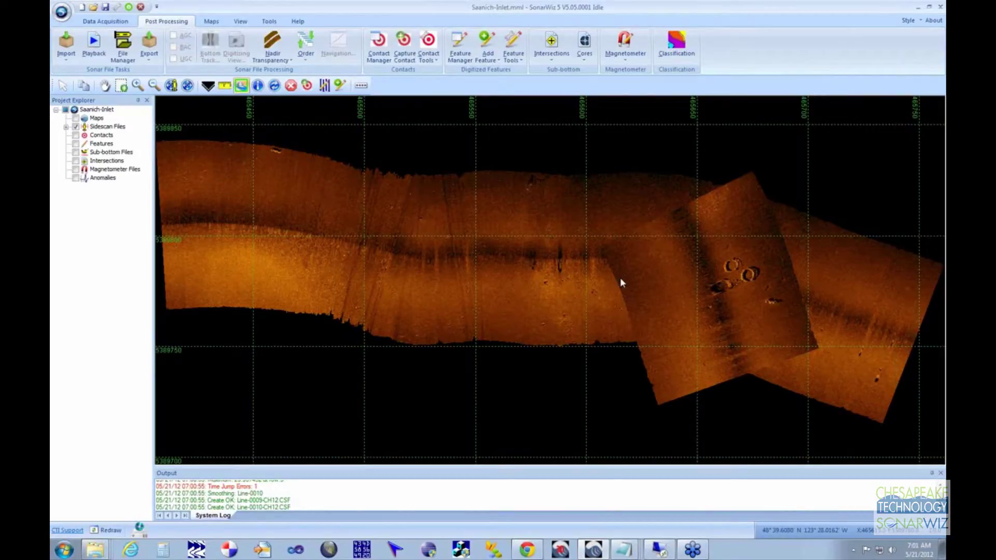
# Auto-track the starboard bottom of Line-0009, check the track along the line, and save it while advancing to the following file.
pyautogui.rightClick(579, 279)
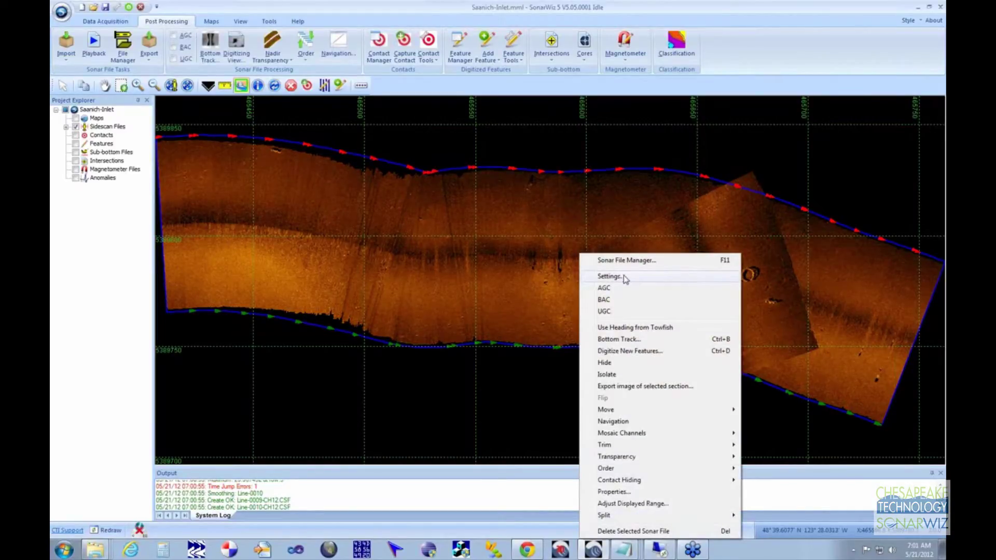
pyautogui.click(641, 342)
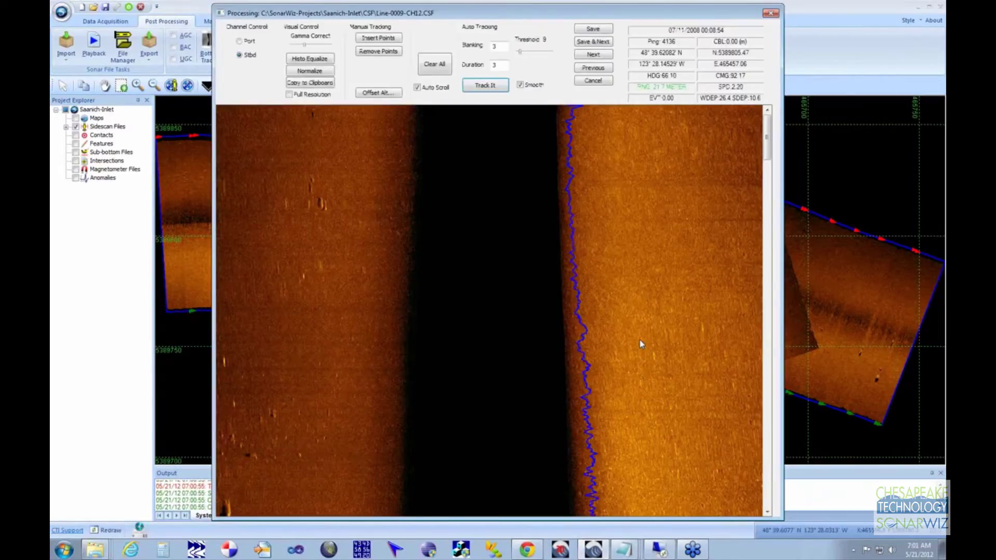
pyautogui.click(493, 86)
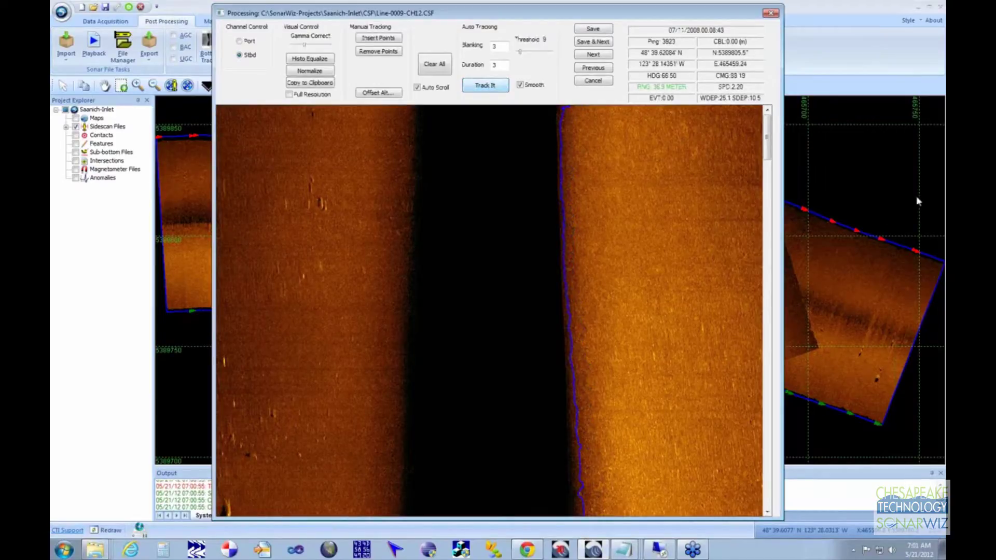
pyautogui.moveTo(768, 151); pyautogui.dragTo(747, 485)
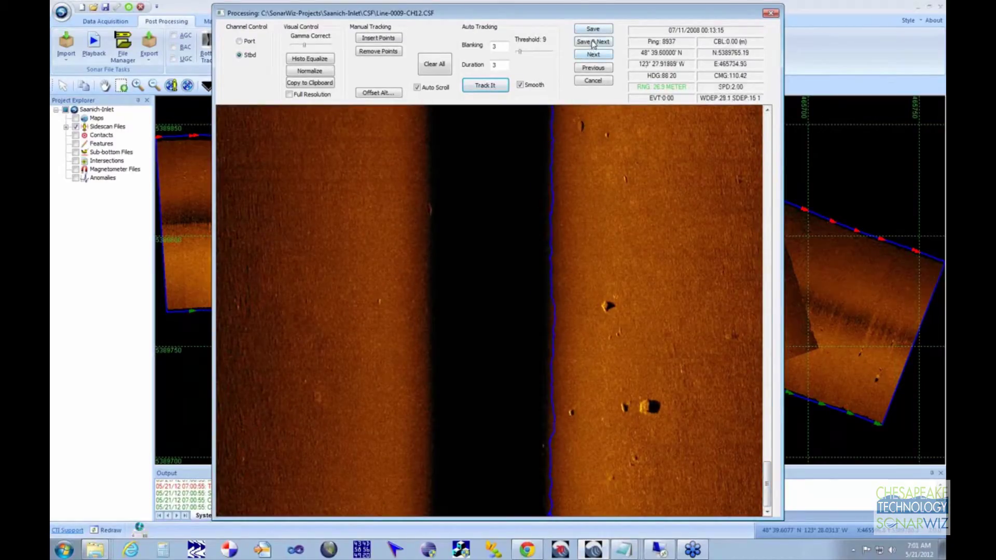
pyautogui.click(593, 42)
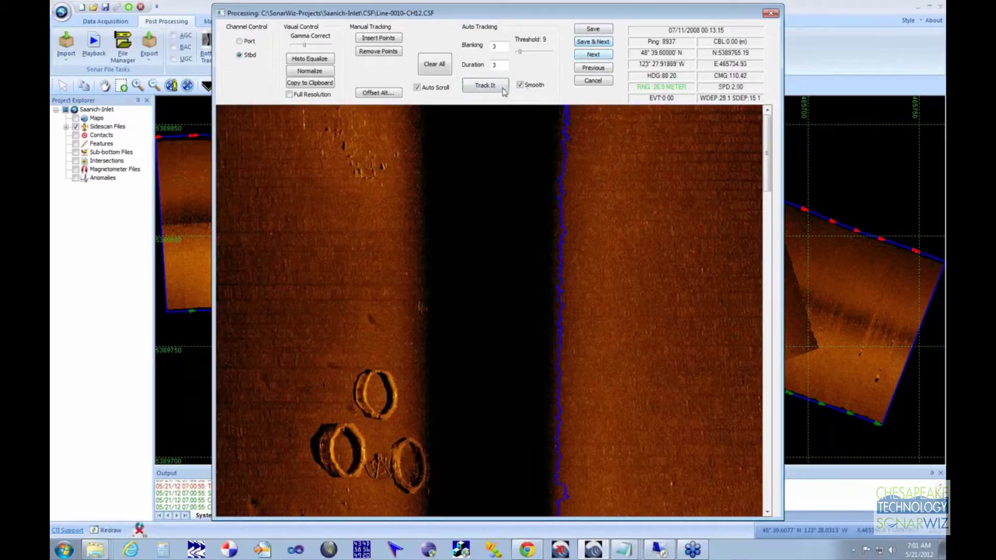
# Auto-track the starboard bottom of Line-0010, check the track along the line, and save it.
pyautogui.click(486, 86)
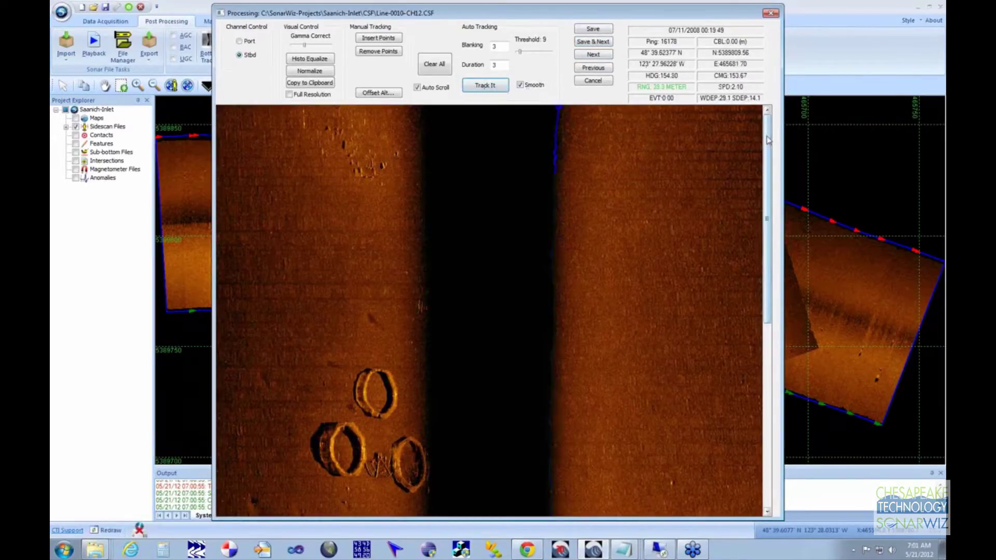
pyautogui.moveTo(767, 310); pyautogui.dragTo(766, 148)
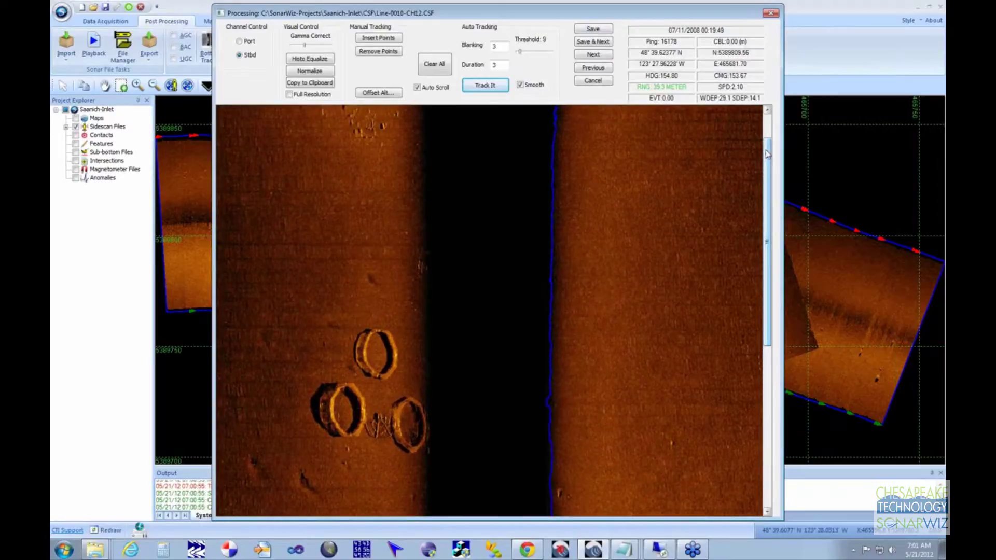
pyautogui.click(594, 29)
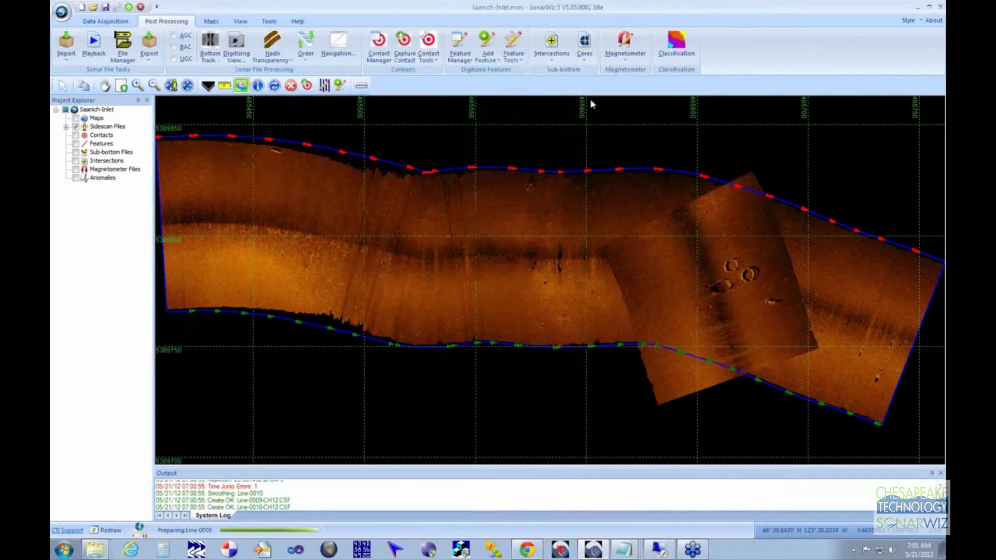
# Enable EGN for Line-0009, rebuild the empirical gain normalization table from all project files, and apply the gain settings.
pyautogui.rightClick(475, 259)
pyautogui.click(500, 287)
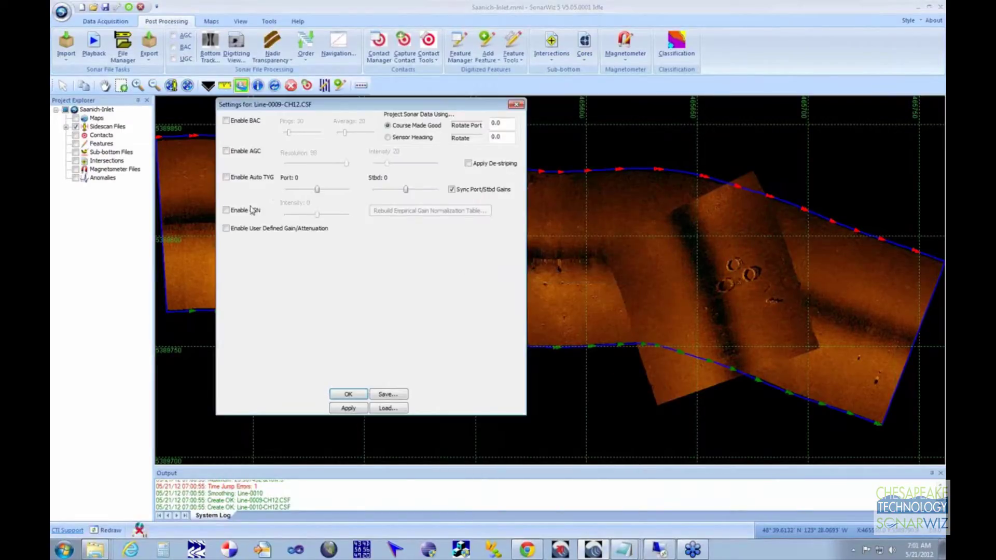
pyautogui.click(227, 209)
pyautogui.click(481, 211)
pyautogui.click(300, 208)
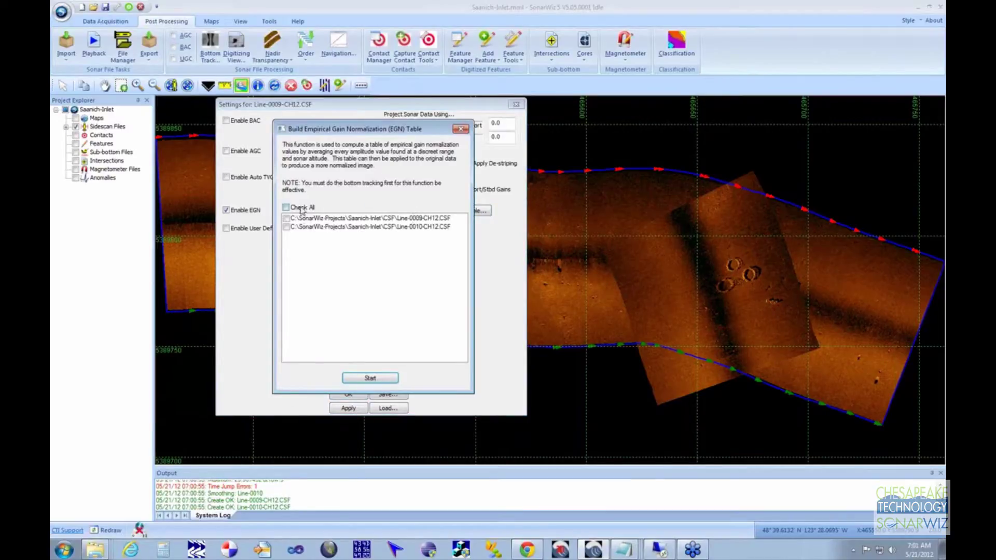
pyautogui.click(356, 377)
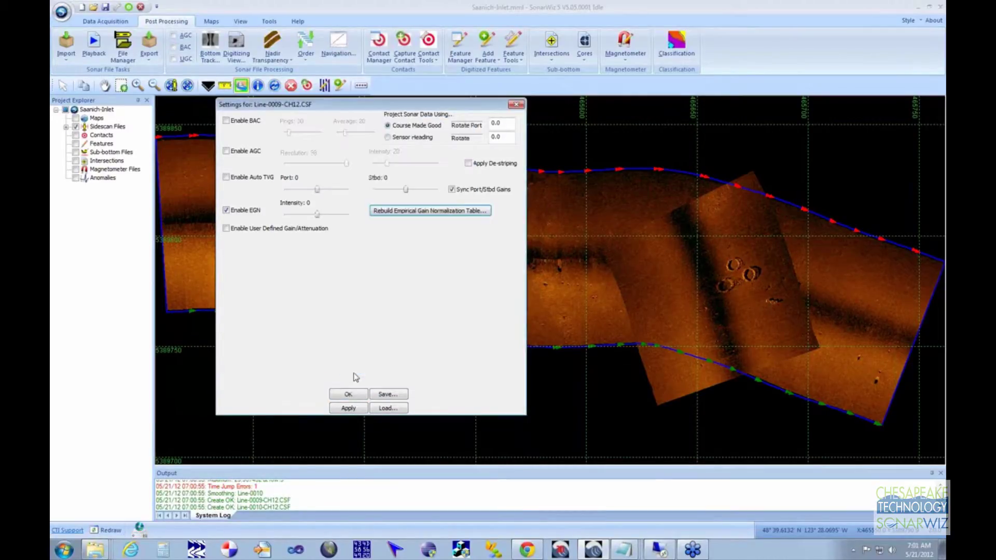
pyautogui.click(348, 408)
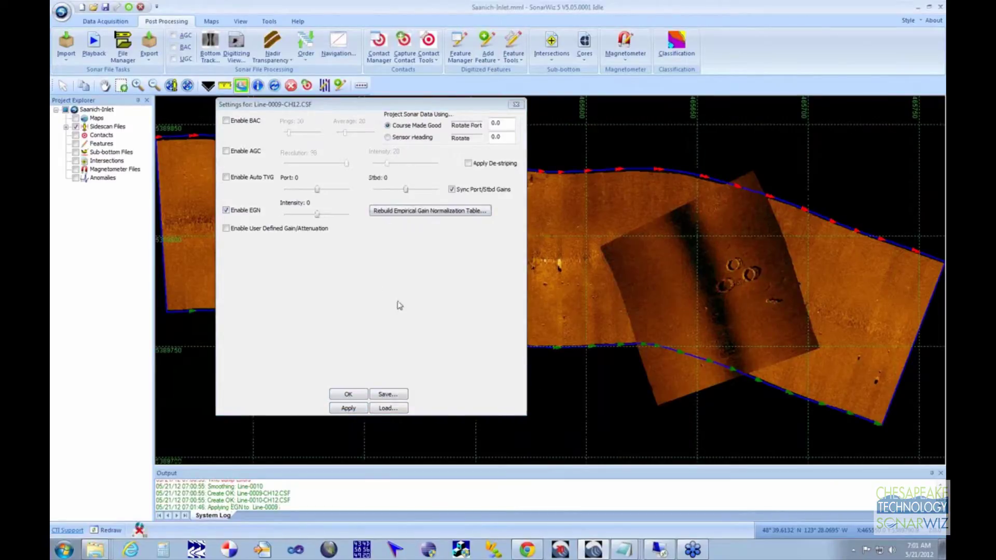
pyautogui.click(348, 395)
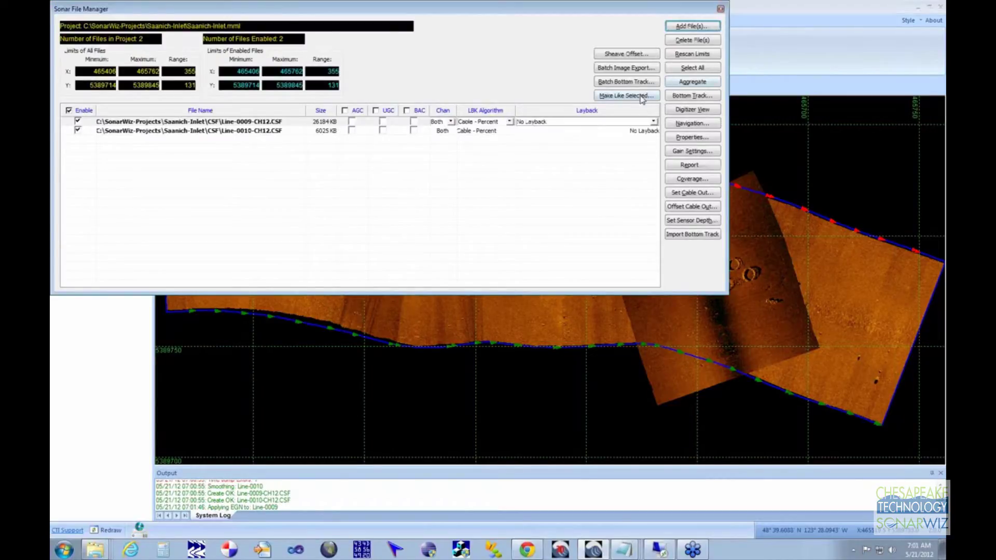
# Copy Line-0009's EGN setting to both project files using Make Like Selected in the Sonar File Manager.
pyautogui.click(640, 96)
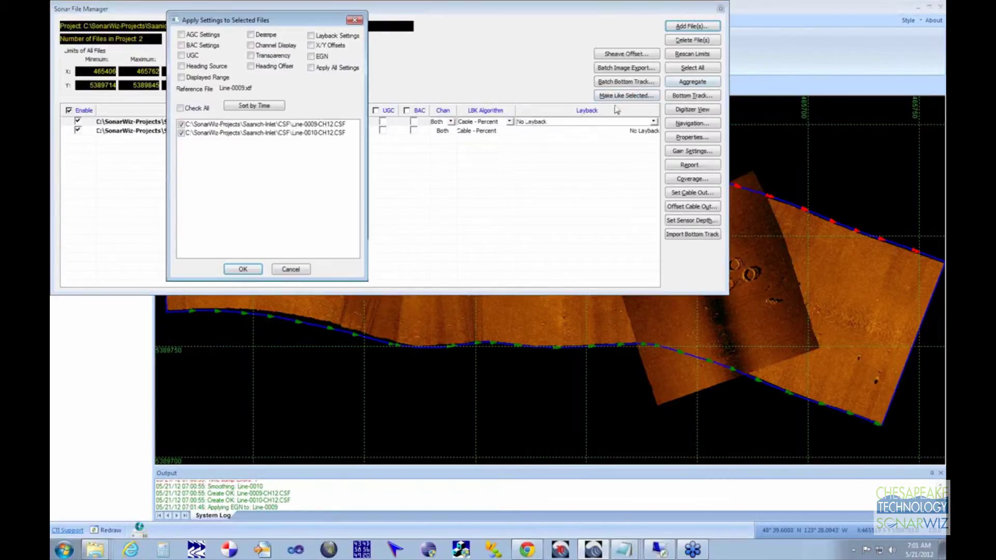
pyautogui.click(320, 58)
pyautogui.click(244, 270)
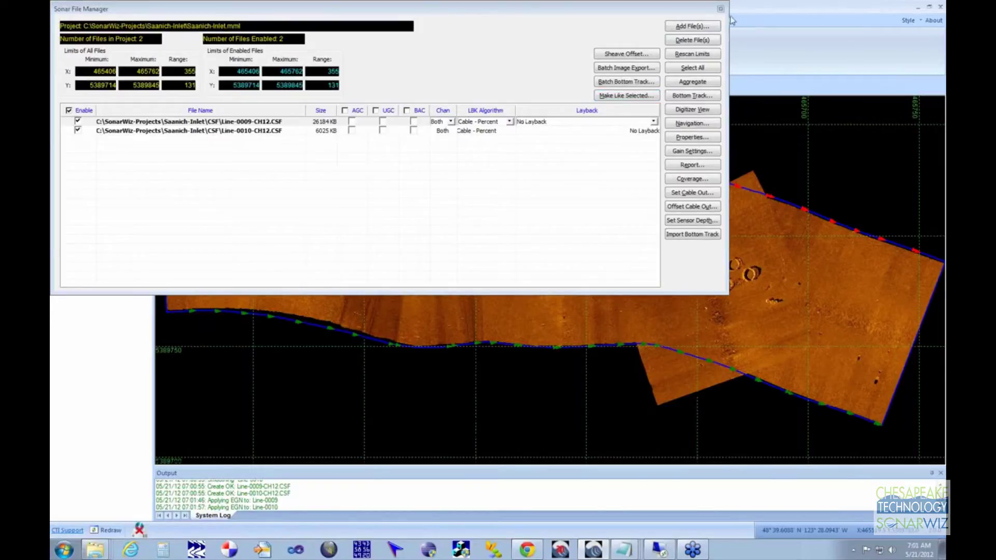
# Open Line-0010 for digitizing and mark a contact on the debris between the ring-shaped targets, then close the digitizing view.
pyautogui.click(720, 9)
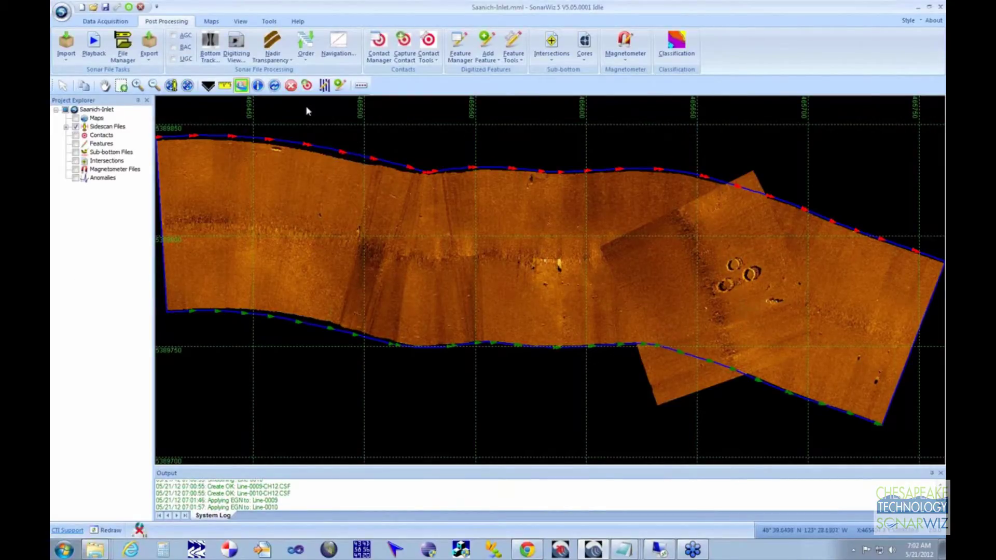
pyautogui.doubleClick(736, 278)
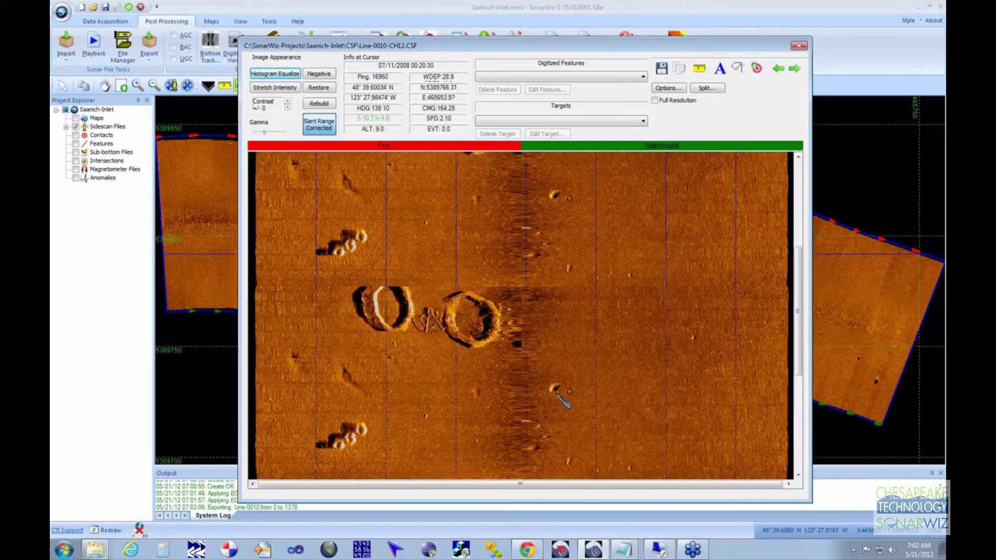
pyautogui.moveTo(799, 360)
pyautogui.mouseDown()
pyautogui.moveTo(799, 394)
pyautogui.moveTo(807, 343)
pyautogui.mouseUp()
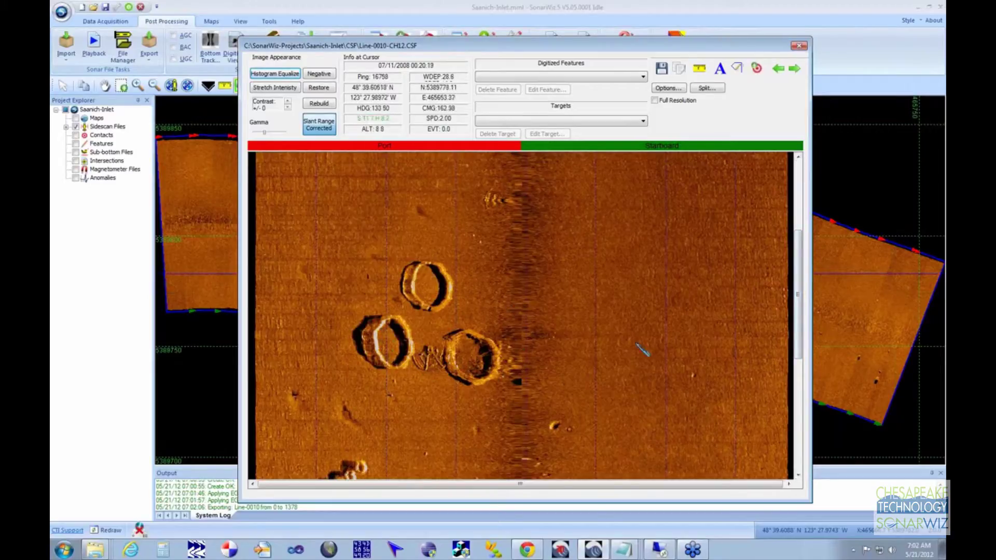
pyautogui.scroll(-3, 801, 298)
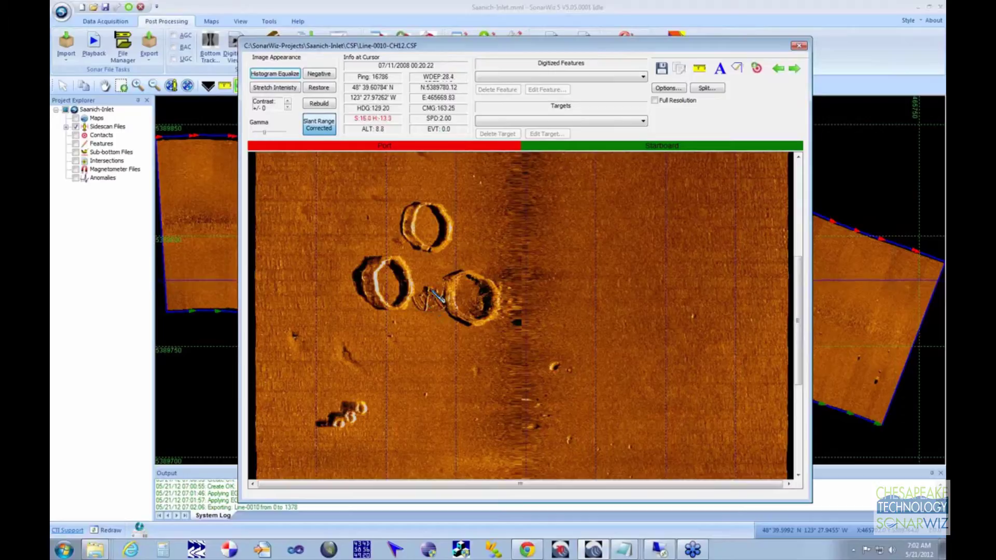
pyautogui.click(430, 289)
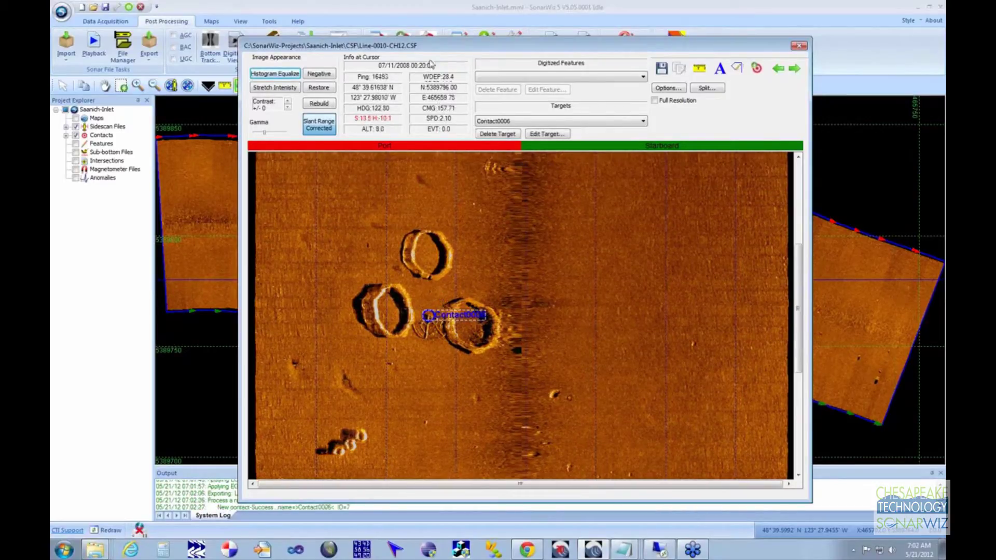
pyautogui.moveTo(430, 46); pyautogui.dragTo(995, 96)
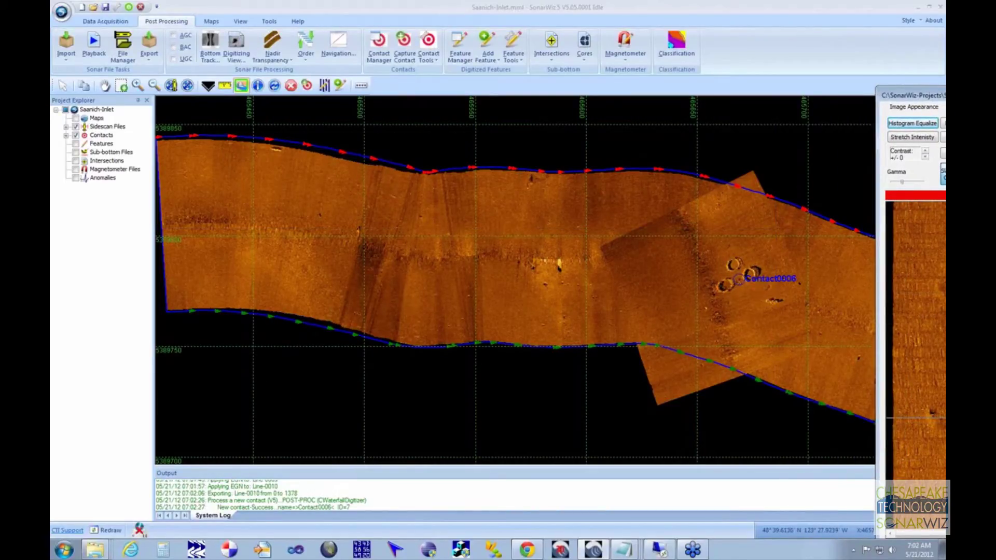
pyautogui.moveTo(913, 94); pyautogui.dragTo(410, 48)
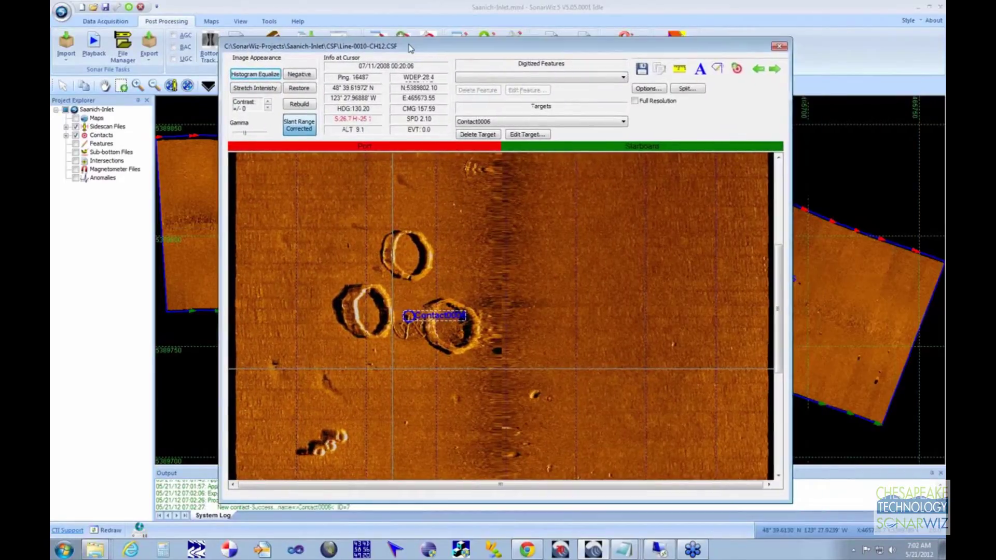
pyautogui.click(778, 47)
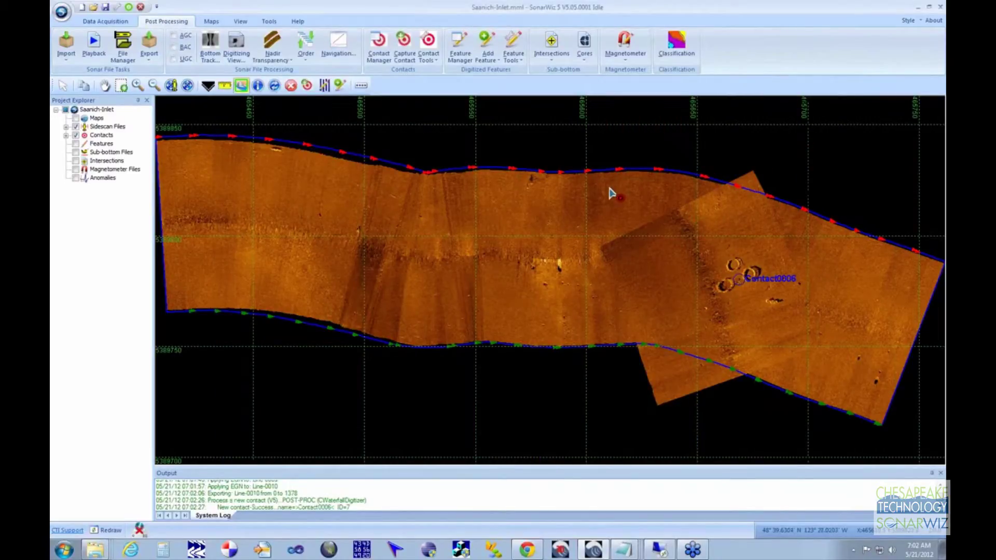
# Open Line-0009 for digitizing and mark a contact on the same debris between the ring-shaped targets.
pyautogui.rightClick(593, 204)
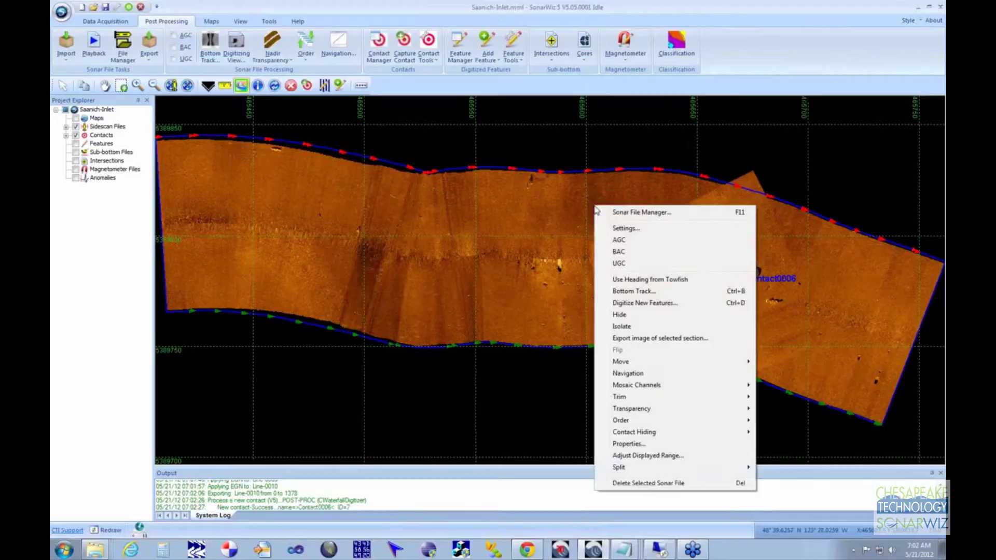
pyautogui.click(617, 303)
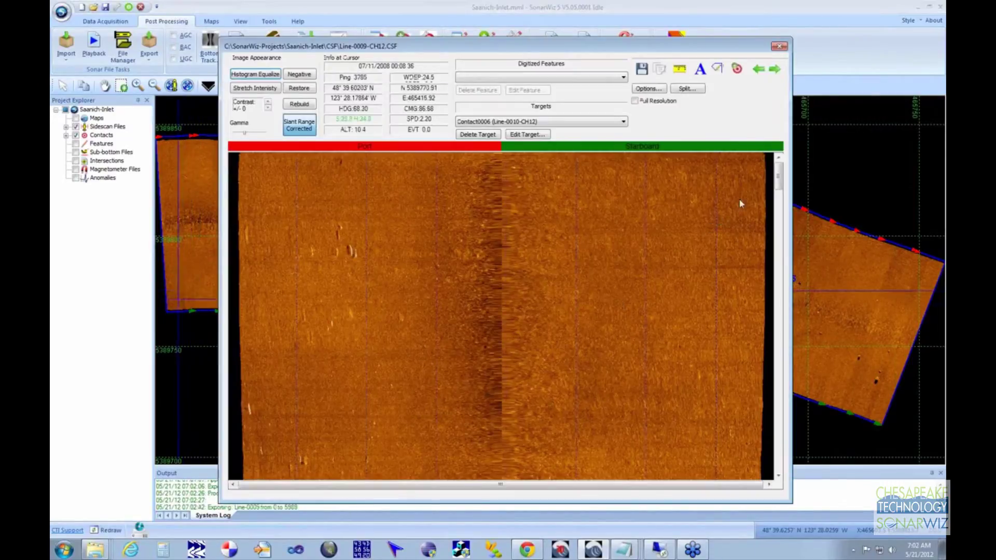
pyautogui.moveTo(780, 182); pyautogui.dragTo(764, 408)
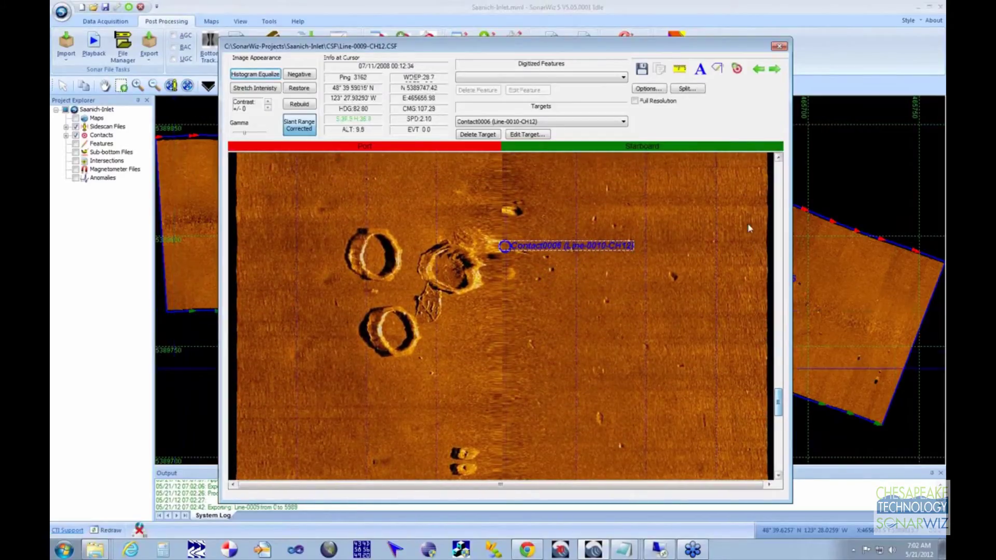
pyautogui.click(739, 71)
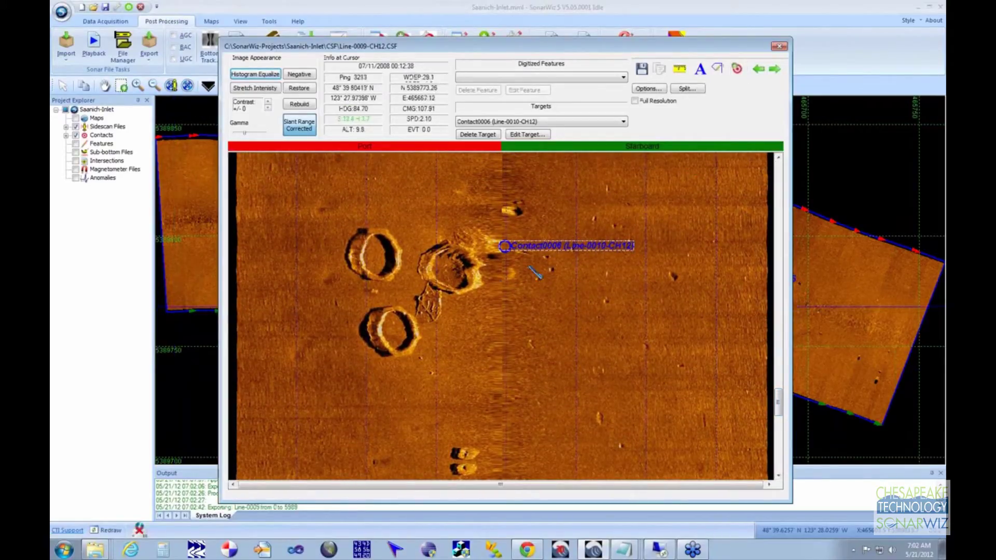
pyautogui.click(419, 297)
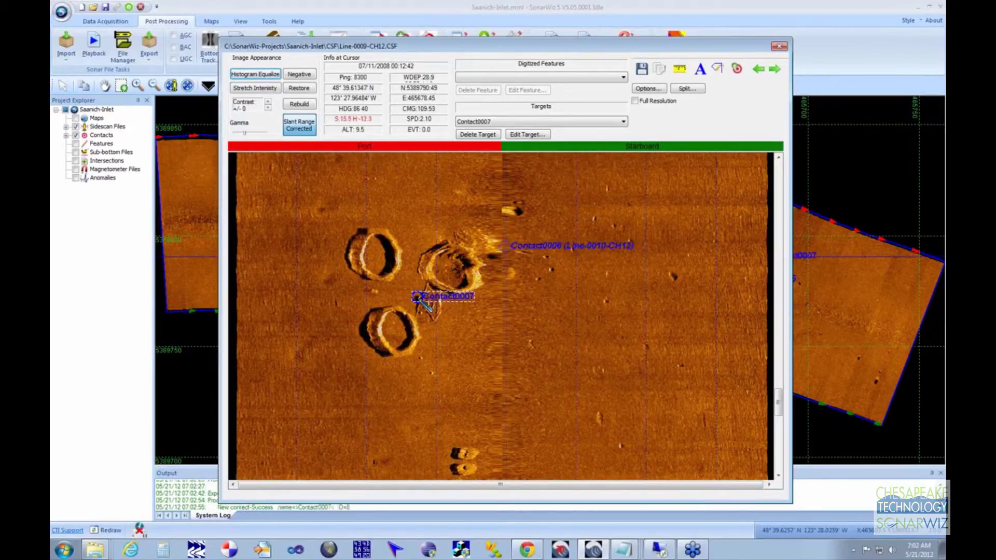
# Review the contact details and image of the new Line-0009 target, then close the digitizing view.
pyautogui.click(525, 134)
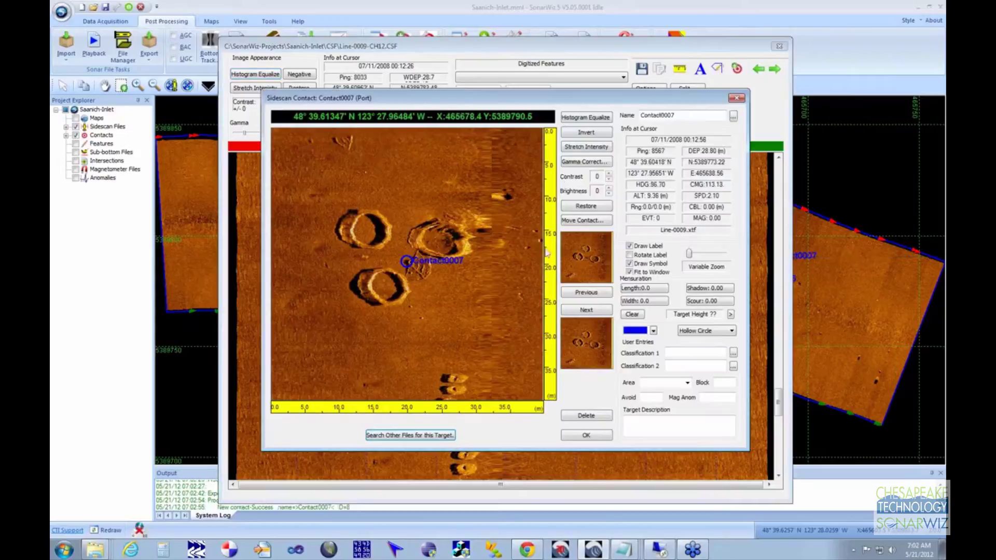
pyautogui.moveTo(689, 253); pyautogui.dragTo(691, 253)
pyautogui.click(604, 435)
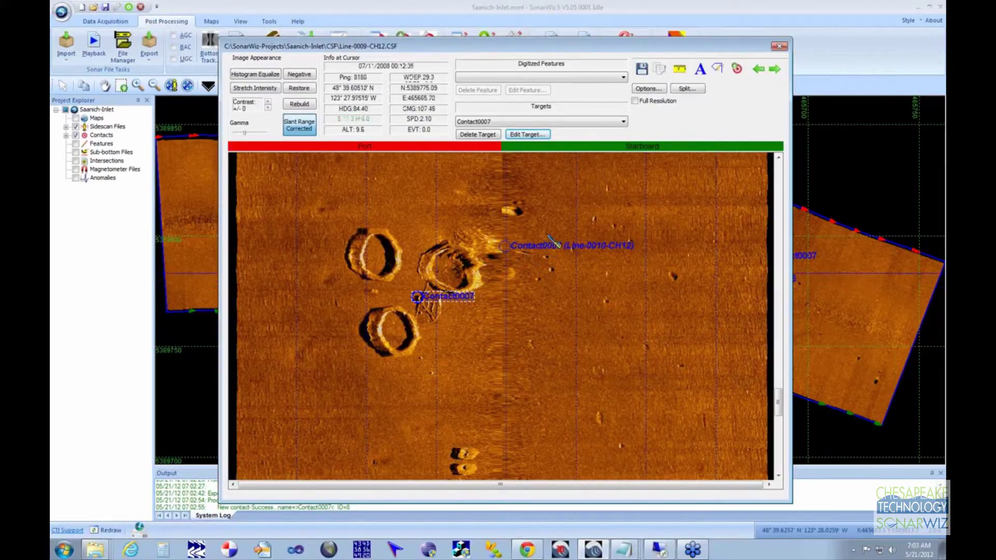
pyautogui.click(778, 47)
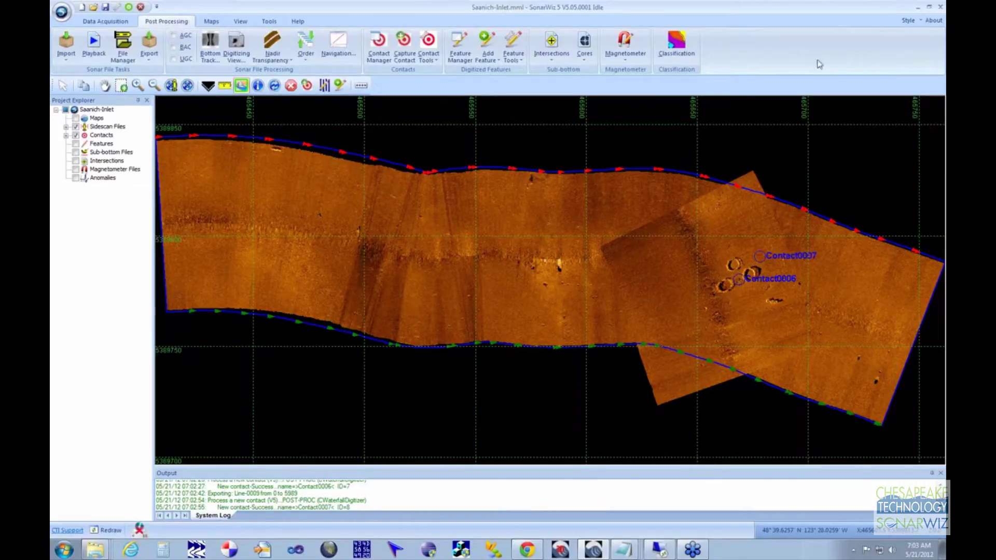
# Zoom the map to the ring-shaped targets and compare the positions of the two contacts marked on the overlapping lines.
pyautogui.rightClick(845, 136)
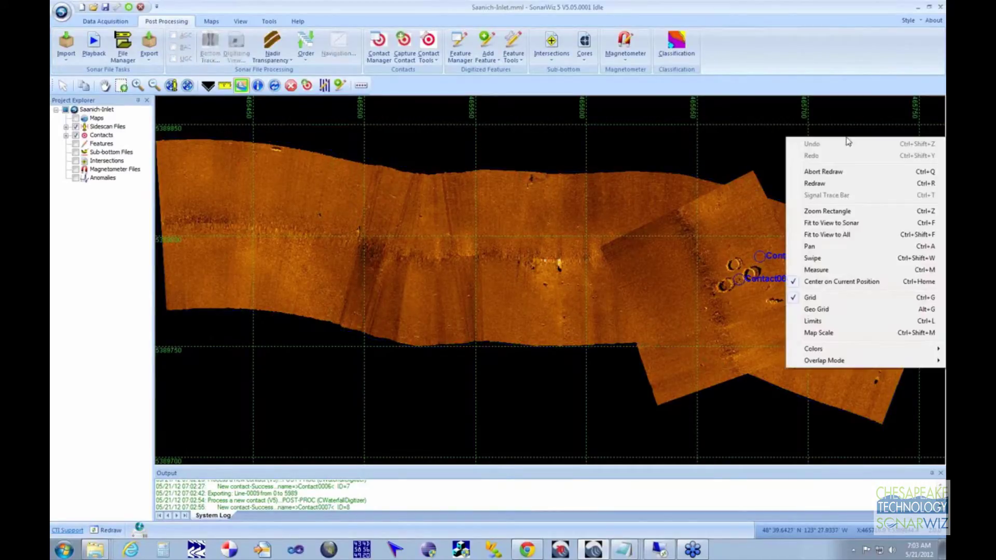
pyautogui.click(841, 211)
pyautogui.moveTo(630, 201); pyautogui.dragTo(815, 341)
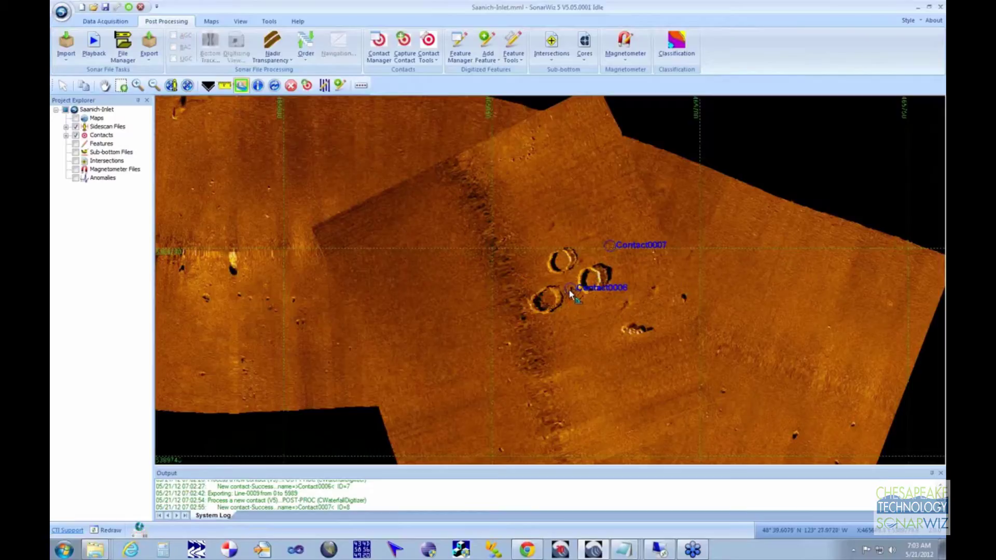
pyautogui.moveTo(570, 294); pyautogui.dragTo(613, 250)
pyautogui.click(434, 171)
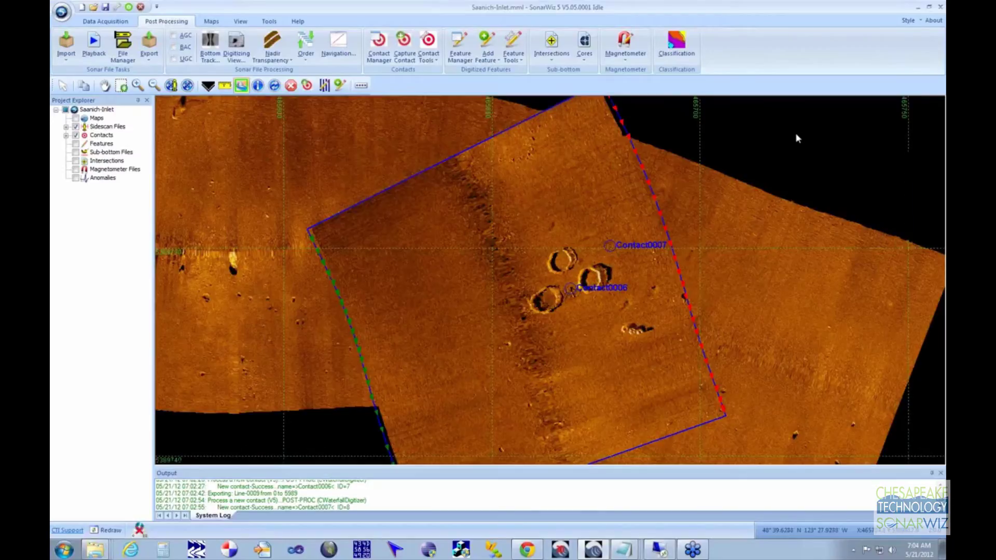
pyautogui.click(797, 137)
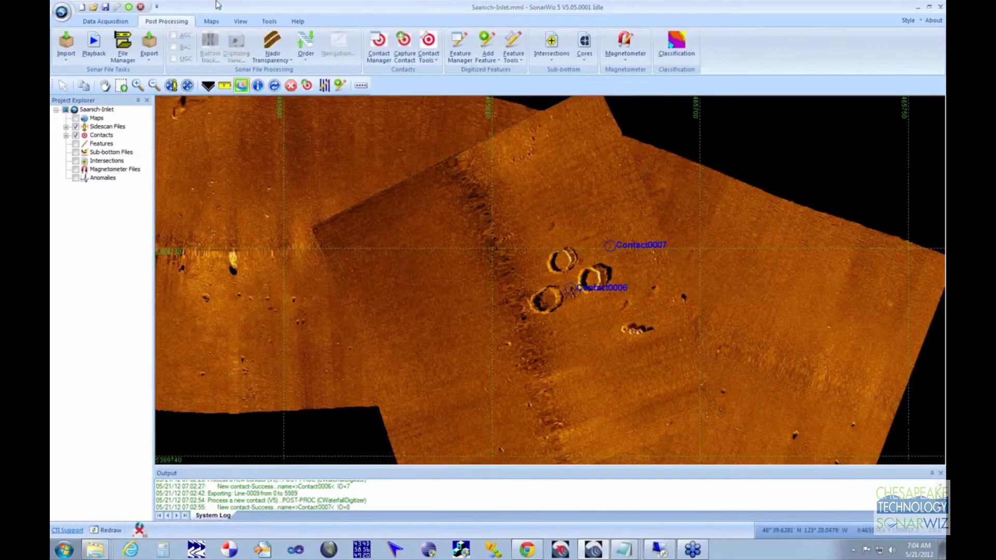
# Open NavInjectorPro and choose the Date-Time-Easting-Northing navigation file template.
pyautogui.click(269, 21)
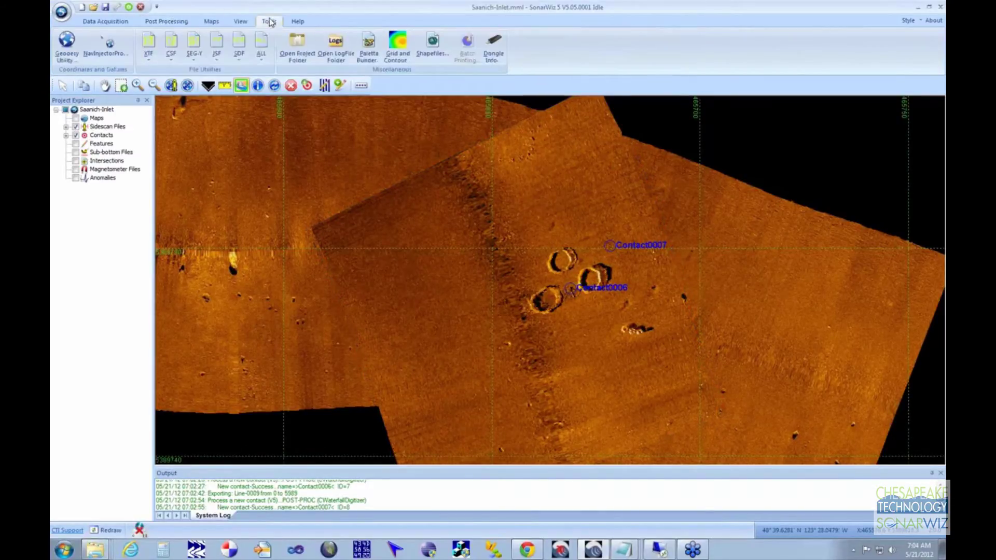
pyautogui.click(114, 57)
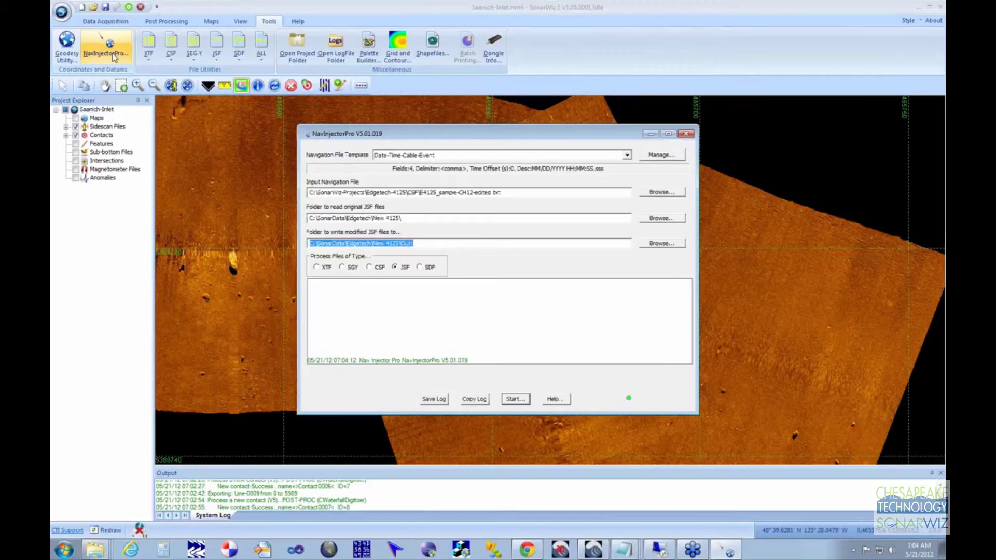
pyautogui.click(627, 155)
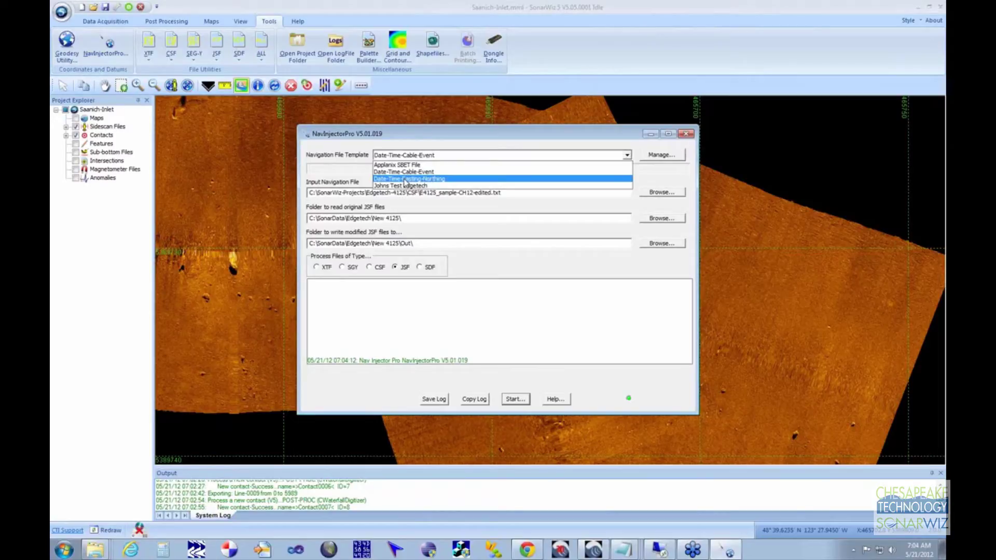
pyautogui.click(405, 179)
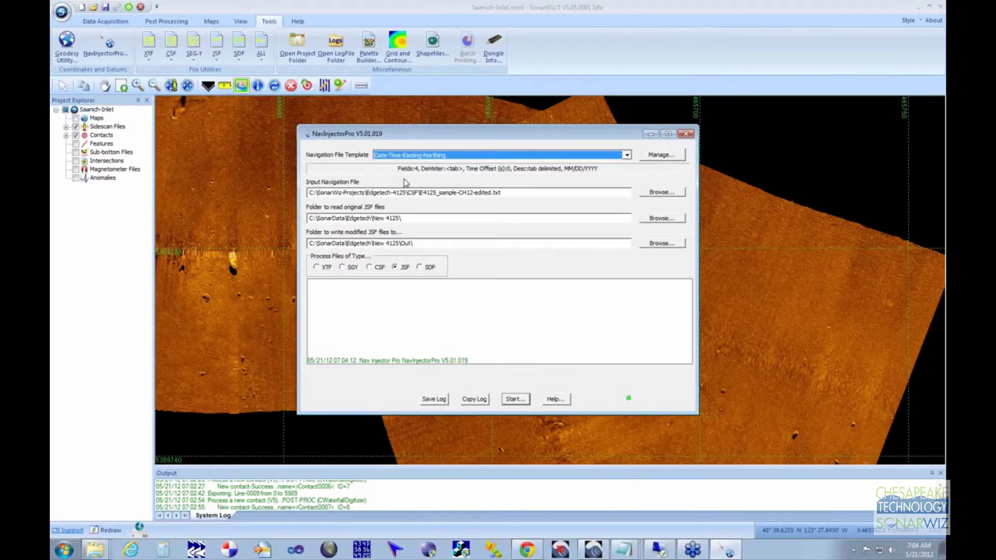
# Test the Date-Time-Easting-Northing template on Lines8_9_10-edited.txt from the Saanich-Inlet CSF folder.
pyautogui.click(662, 157)
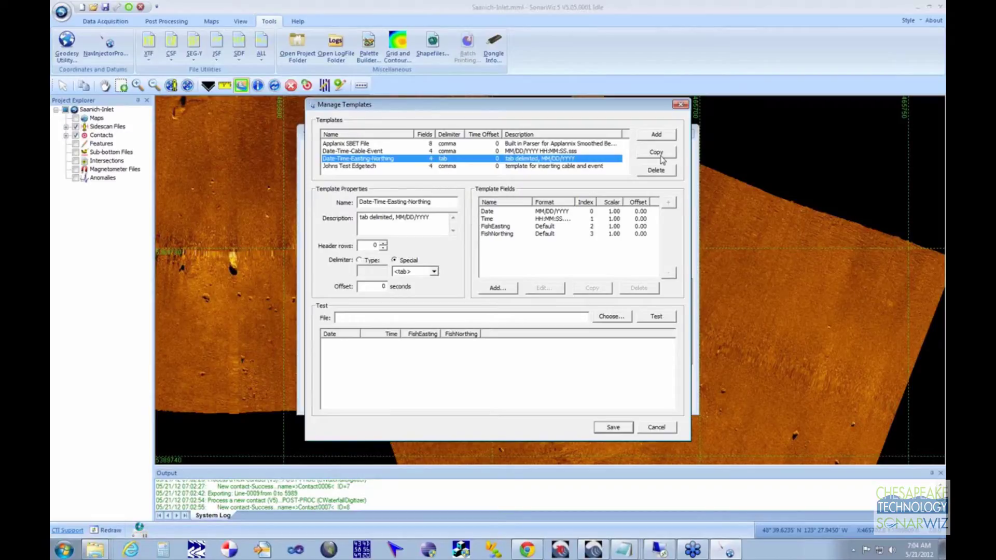
pyautogui.click(613, 317)
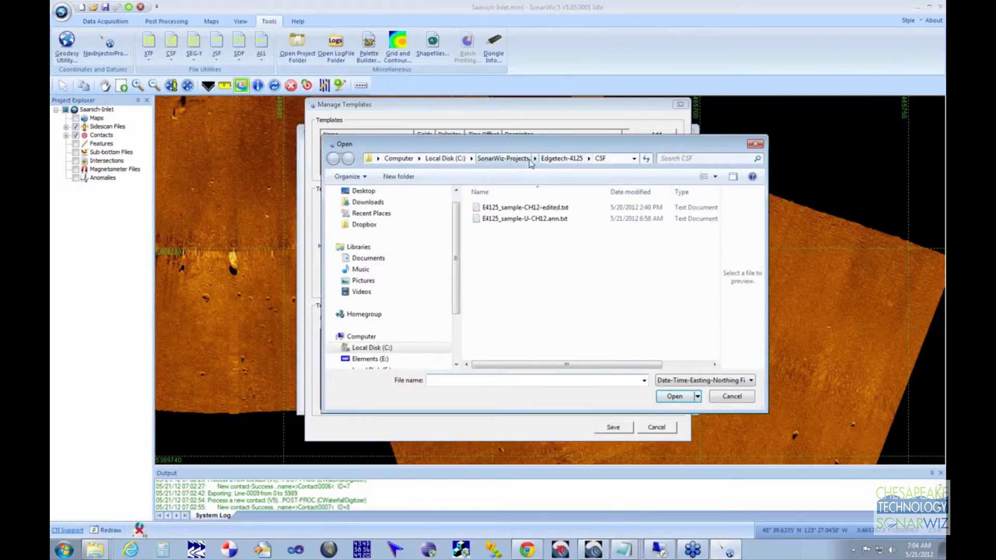
pyautogui.click(530, 161)
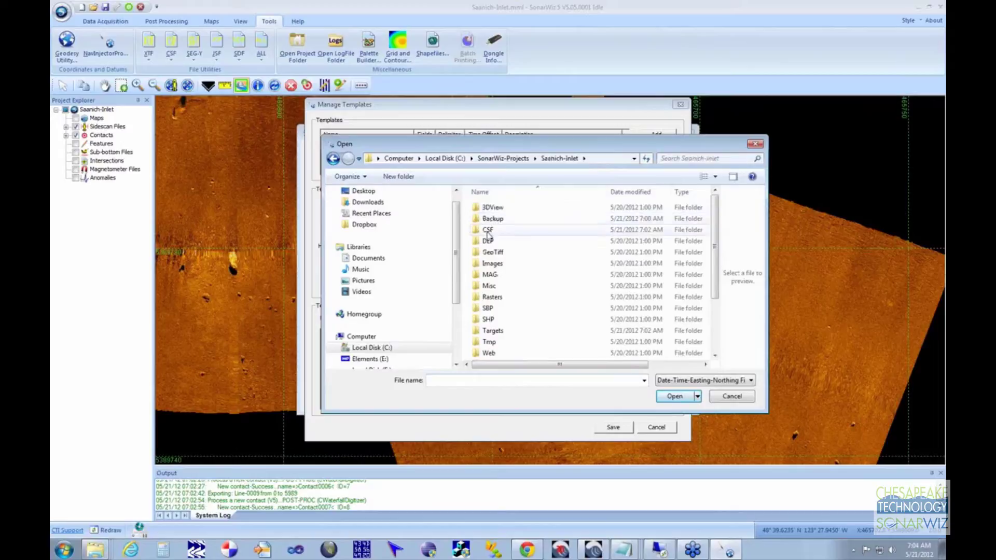
pyautogui.doubleClick(490, 229)
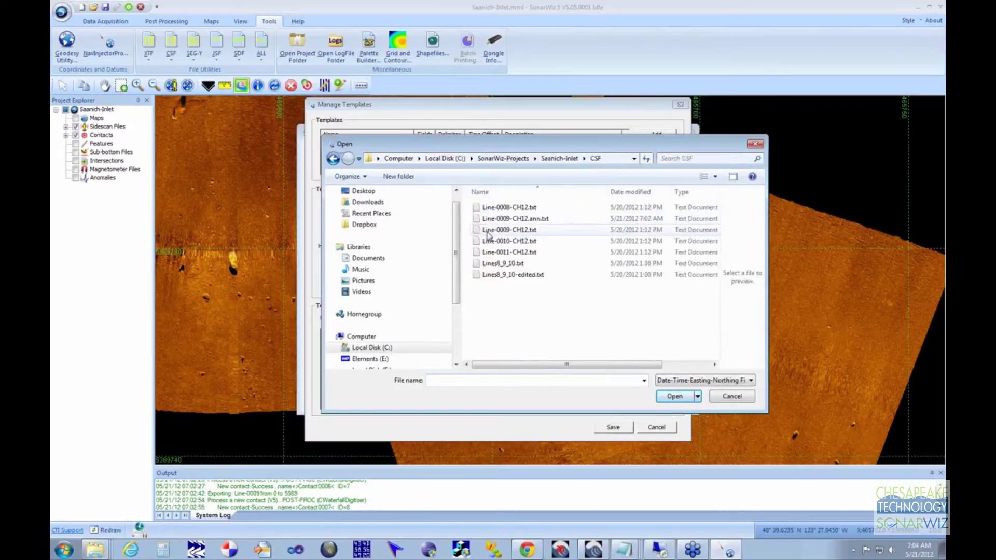
pyautogui.click(477, 277)
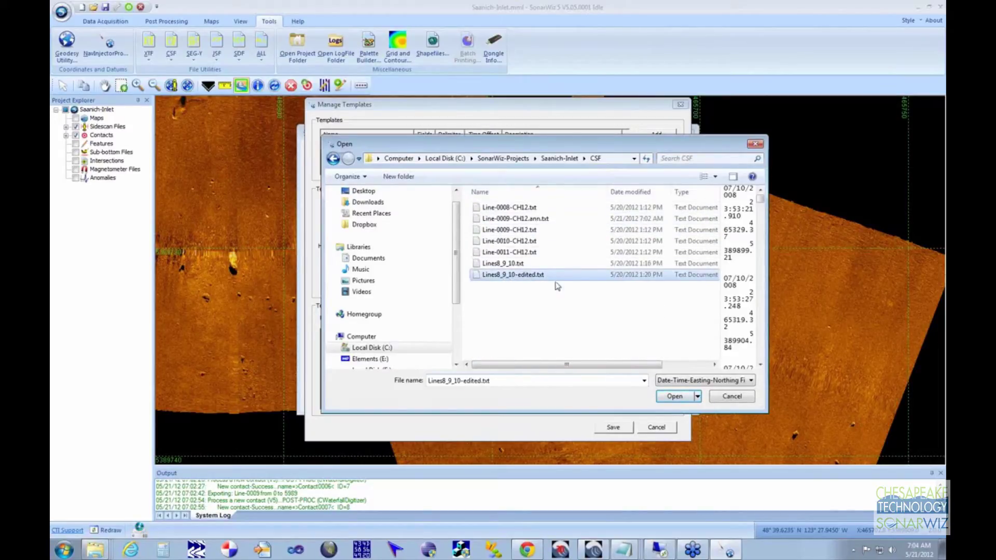
pyautogui.click(673, 397)
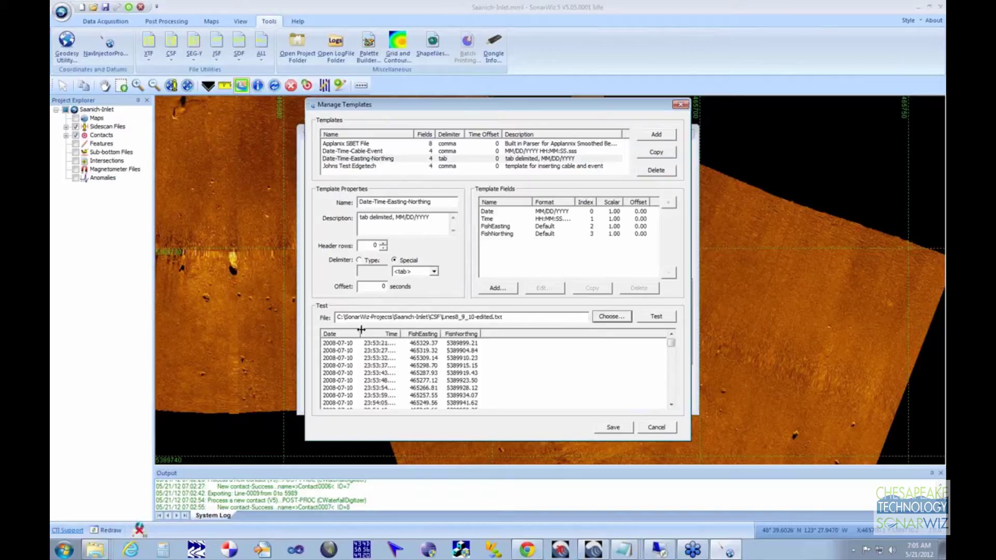
# Widen the Date and Time columns of the test preview to check the parsed values, and save the templates.
pyautogui.moveTo(361, 331); pyautogui.dragTo(368, 331)
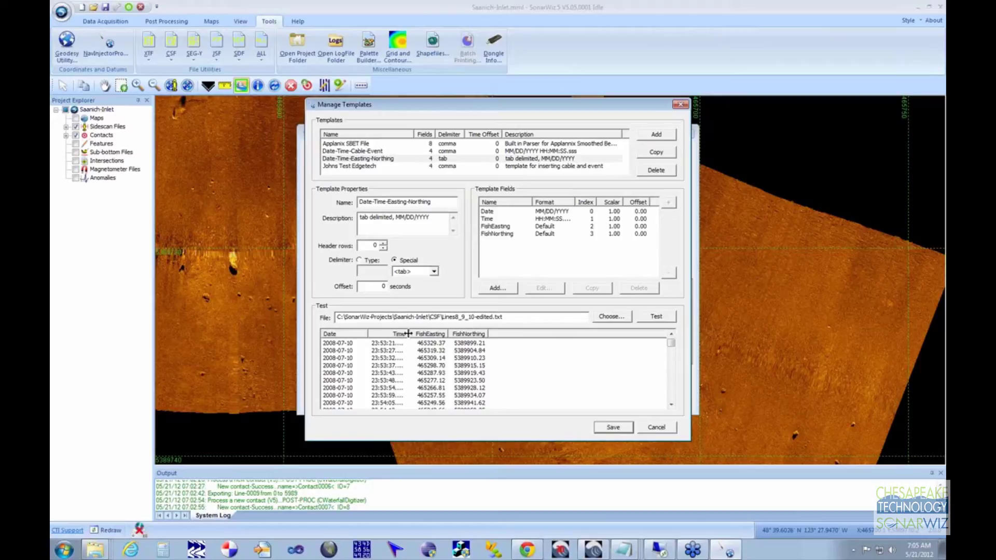
pyautogui.moveTo(408, 334); pyautogui.dragTo(418, 333)
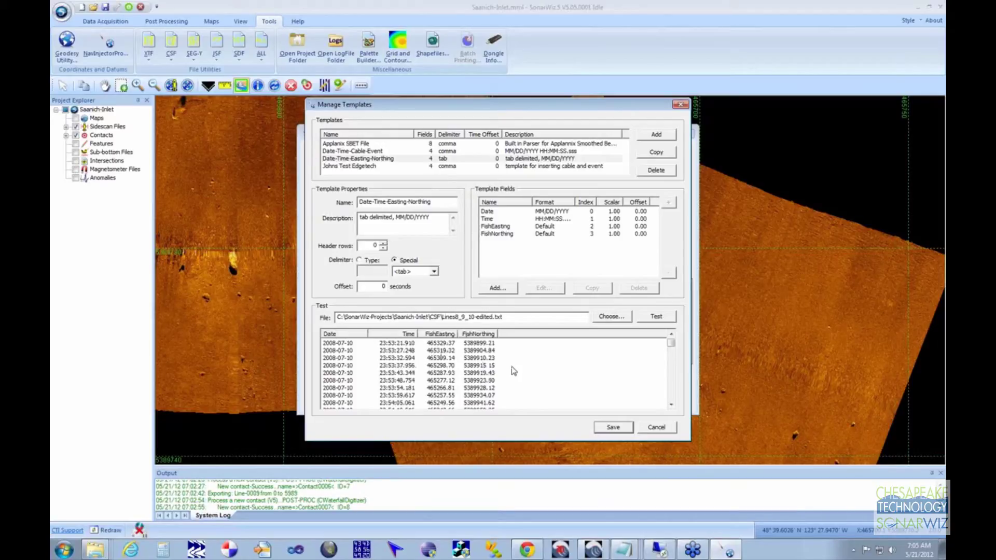
pyautogui.click(613, 428)
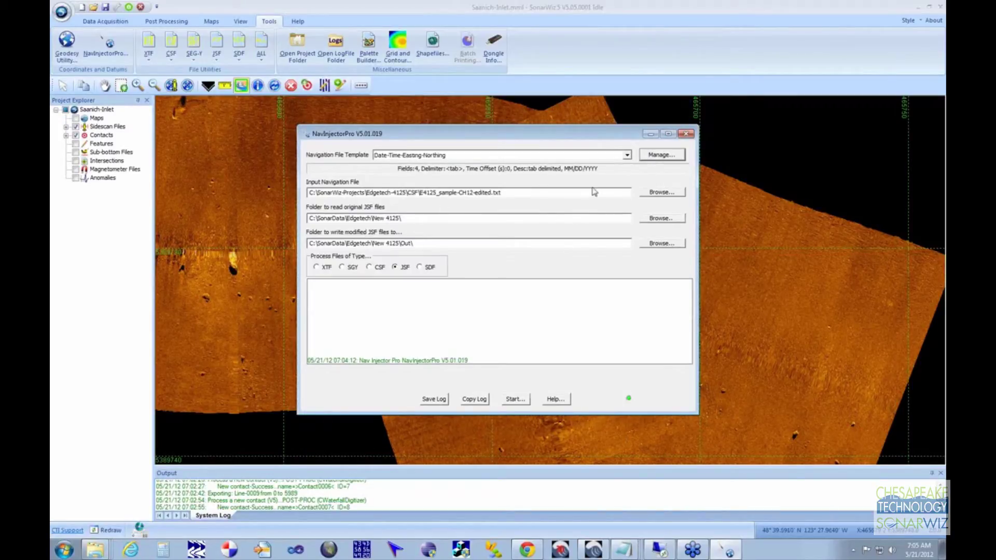
# Select Lines8_9_10-edited.txt in the Saanich-Inlet CSF folder as the input navigation file and display its contents in Notepad.
pyautogui.click(659, 192)
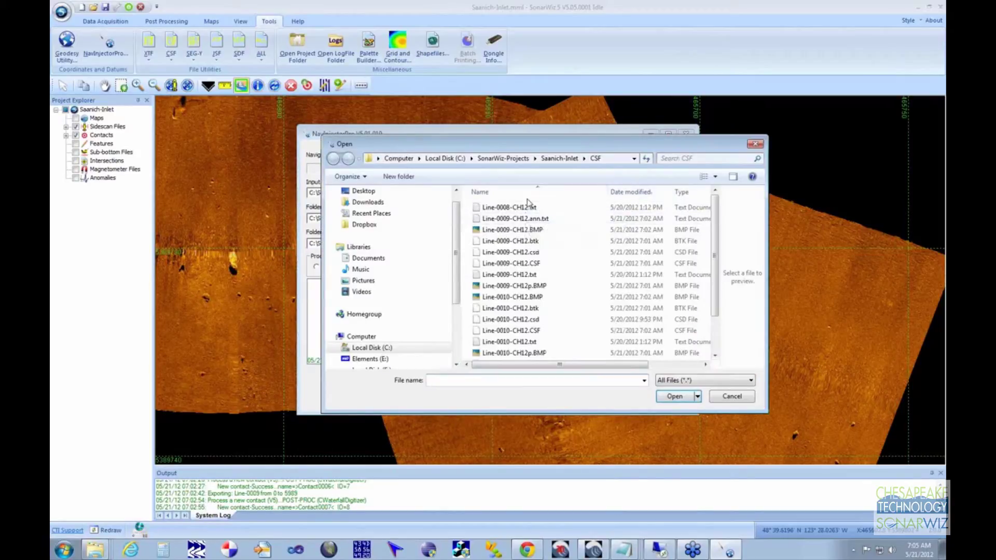
pyautogui.click(524, 286)
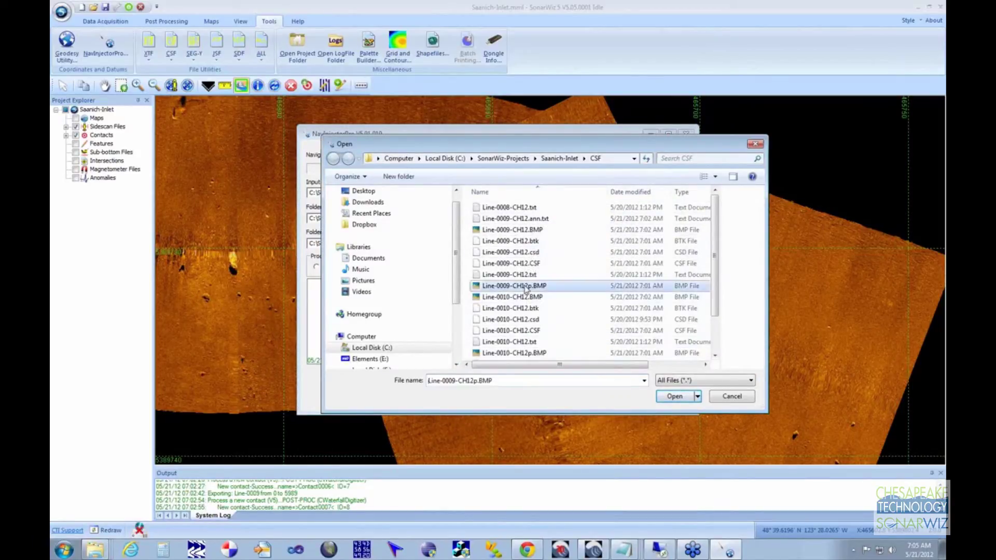
pyautogui.scroll(-2, 524, 293)
pyautogui.click(515, 356)
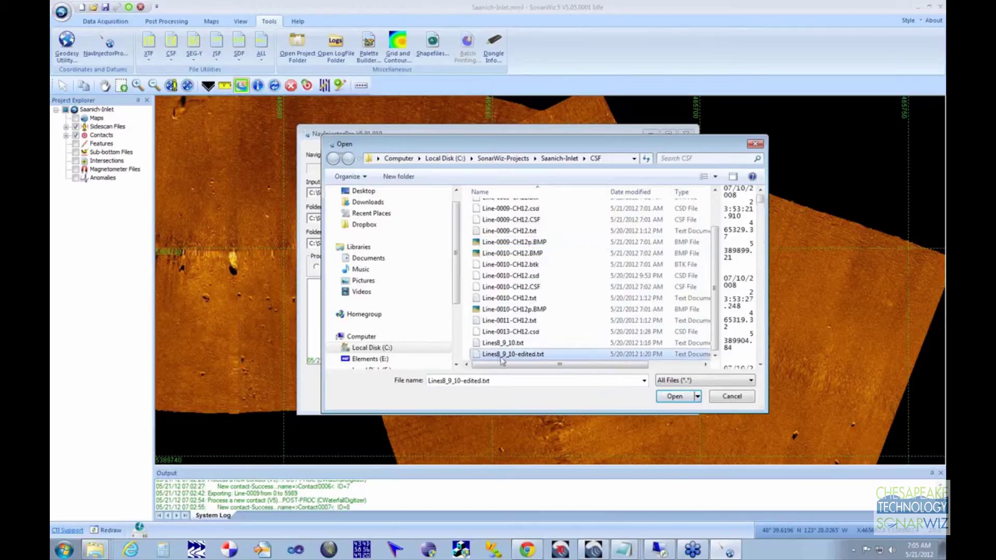
pyautogui.rightClick(494, 356)
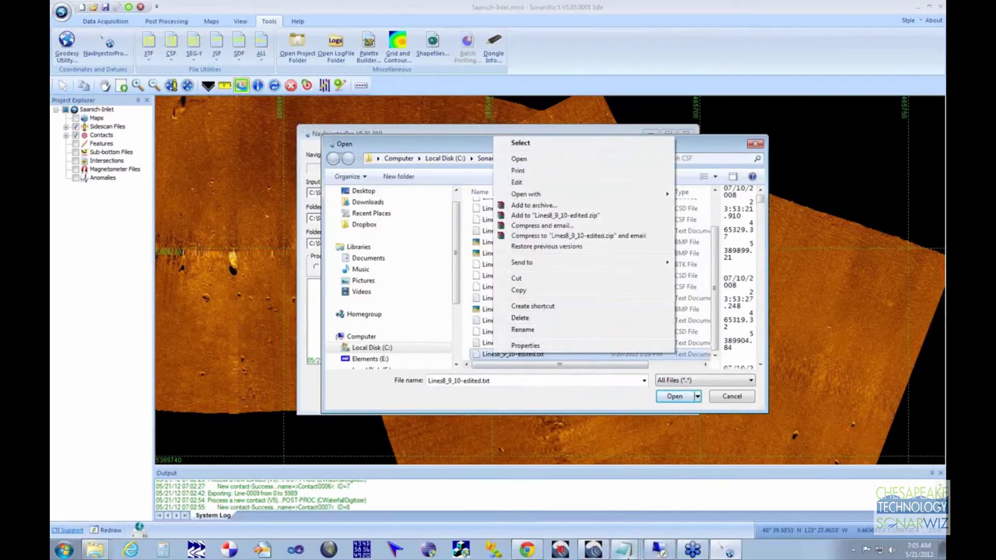
pyautogui.click(624, 550)
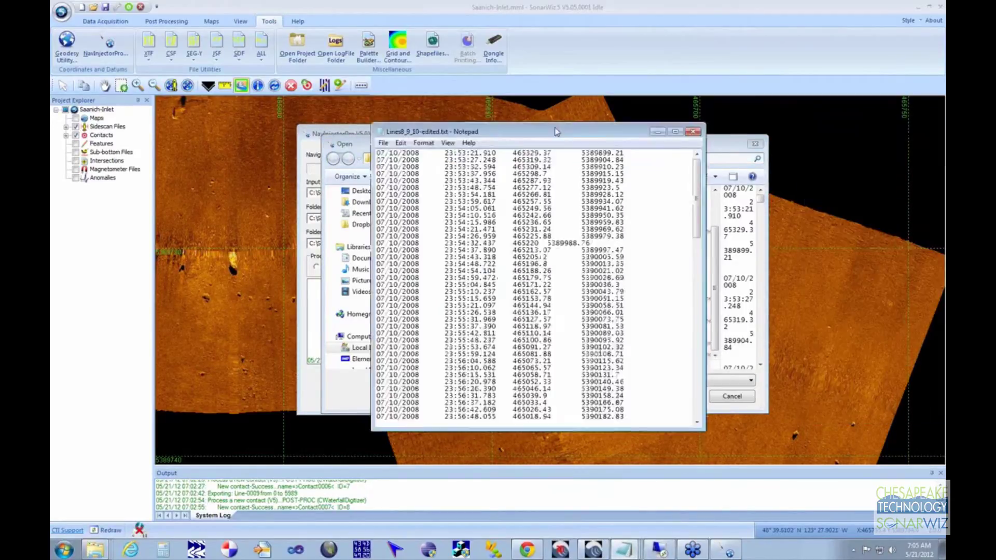
# Review the date, time, easting and northing rows in Notepad, close it, and load Lines8_9_10-edited.txt as the input navigation file.
pyautogui.moveTo(573, 132); pyautogui.dragTo(440, 92)
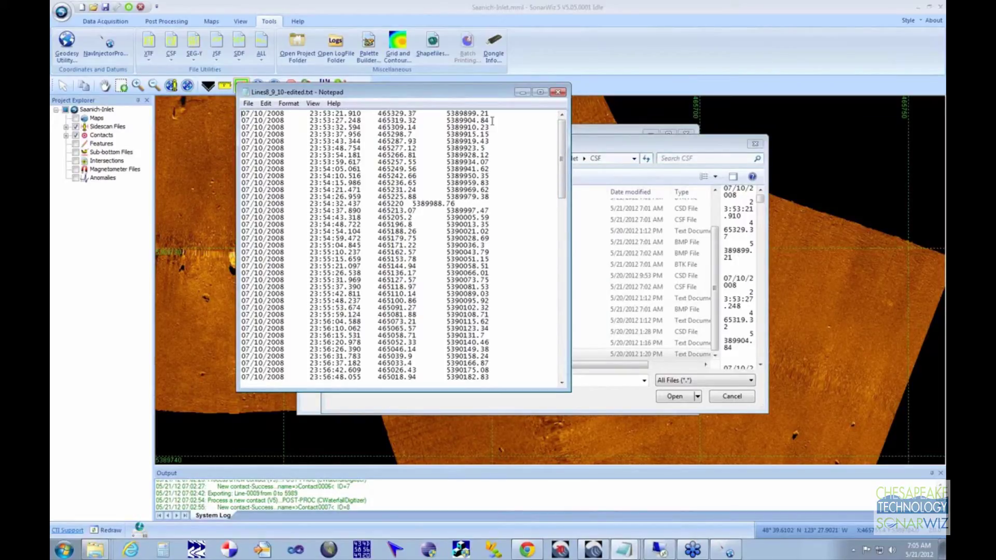
pyautogui.moveTo(564, 165); pyautogui.dragTo(562, 204)
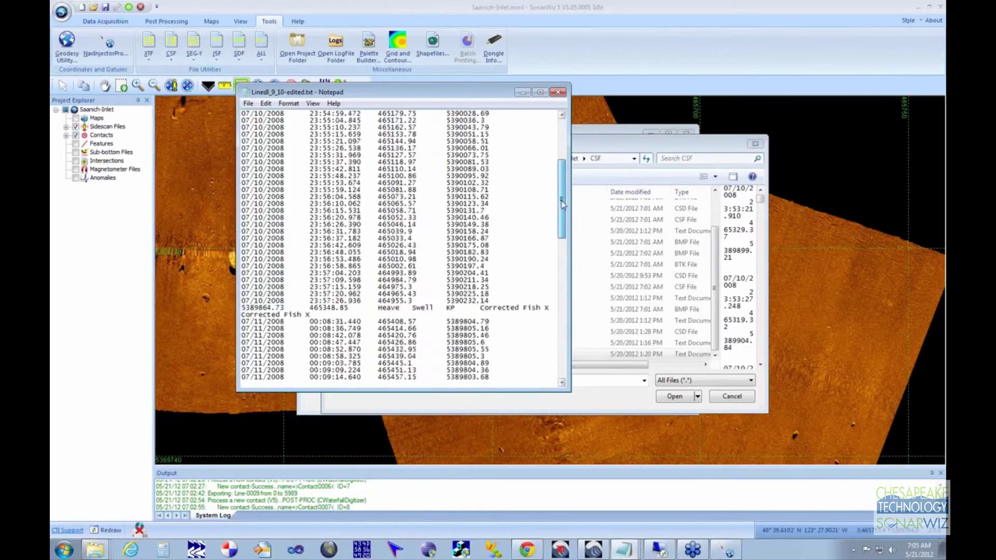
pyautogui.click(558, 92)
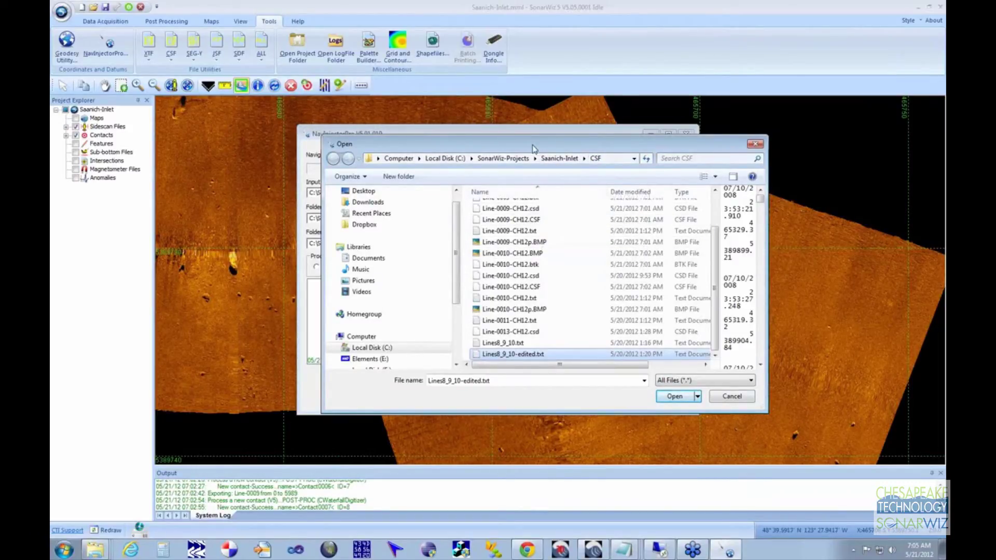
pyautogui.click(674, 398)
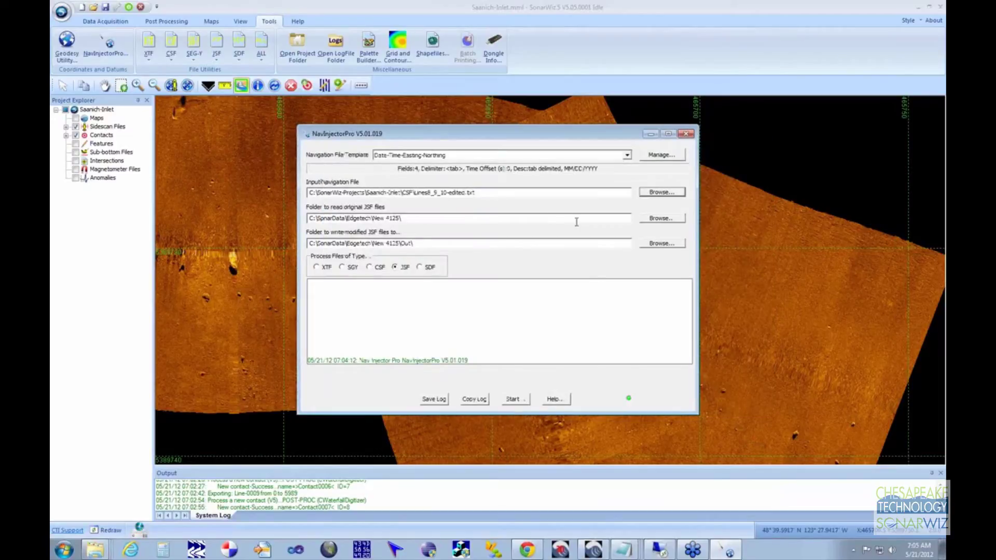
# Review the typed and special delimiter options of the Date-Time-Easting-Northing template, keep the special <tab> delimiter, and save the templates.
pyautogui.click(669, 156)
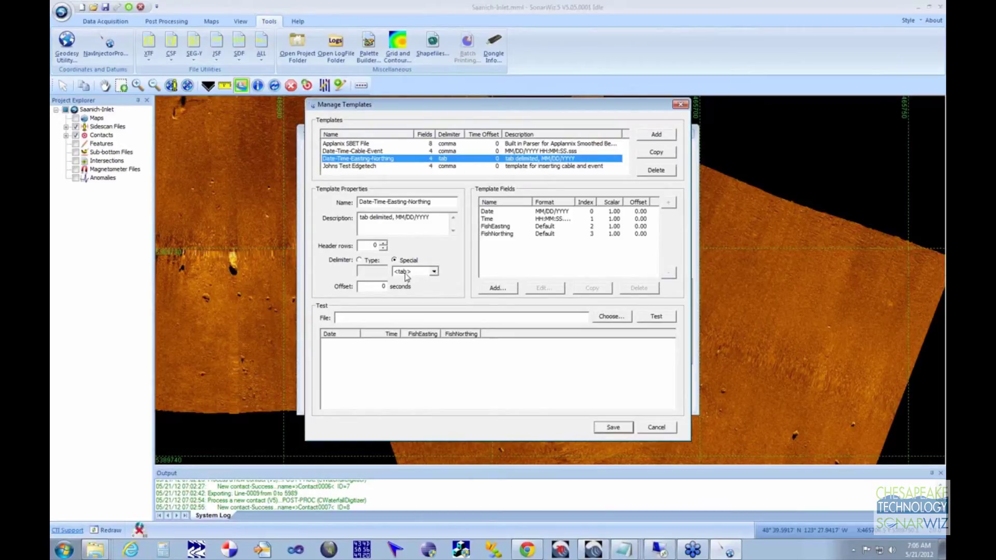
pyautogui.click(436, 273)
pyautogui.click(437, 274)
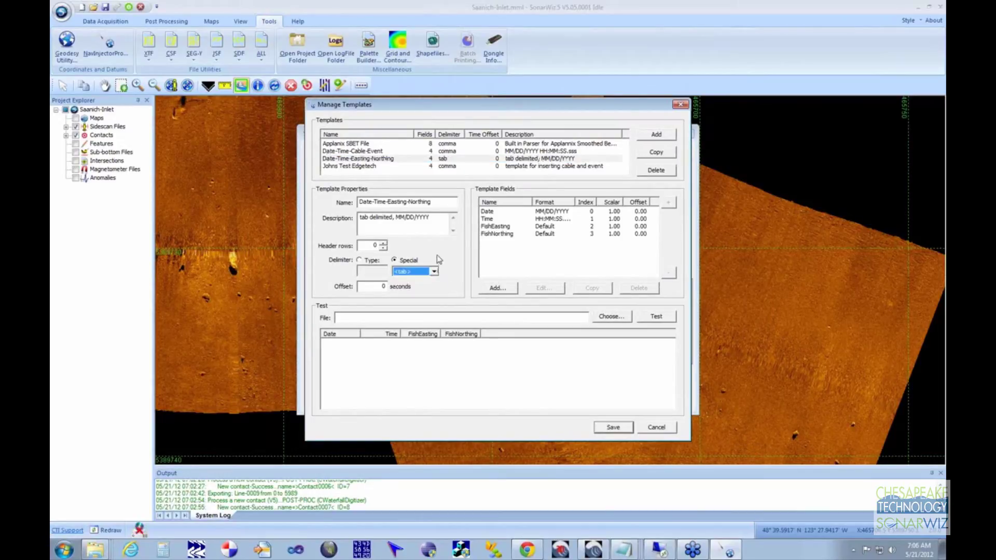
pyautogui.click(372, 266)
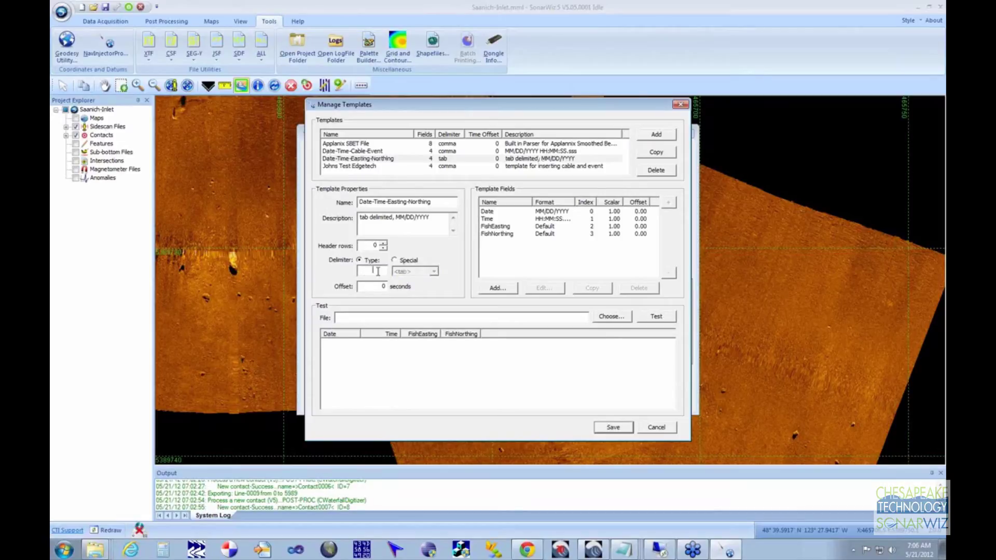
pyautogui.click(408, 264)
pyautogui.click(613, 427)
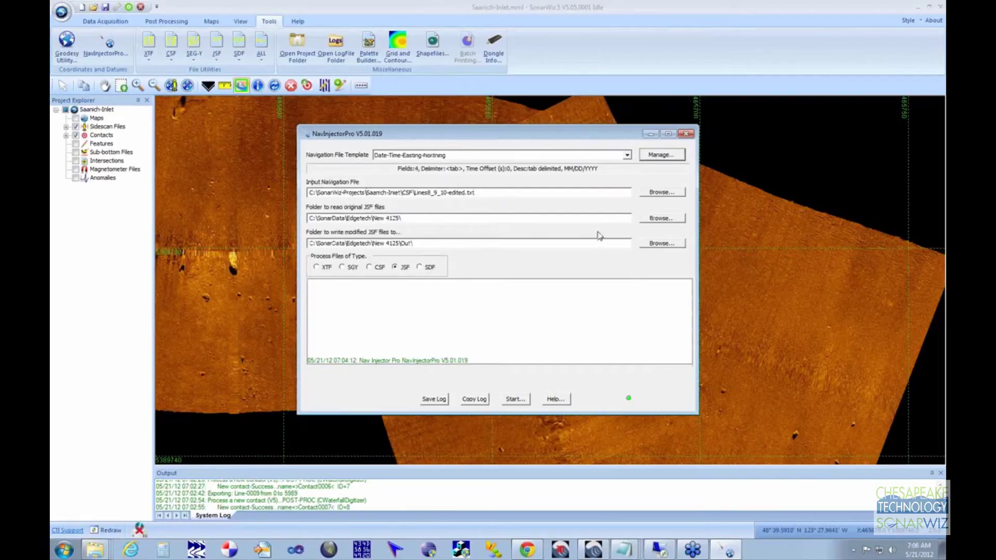
# Set the type of files to process to CSF and try browsing for their folder.
pyautogui.click(369, 267)
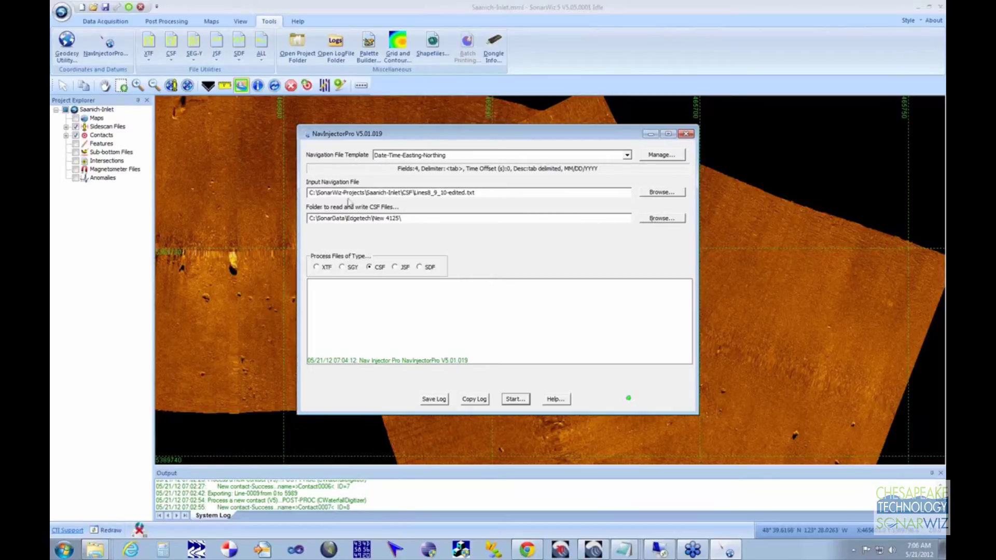
pyautogui.click(647, 218)
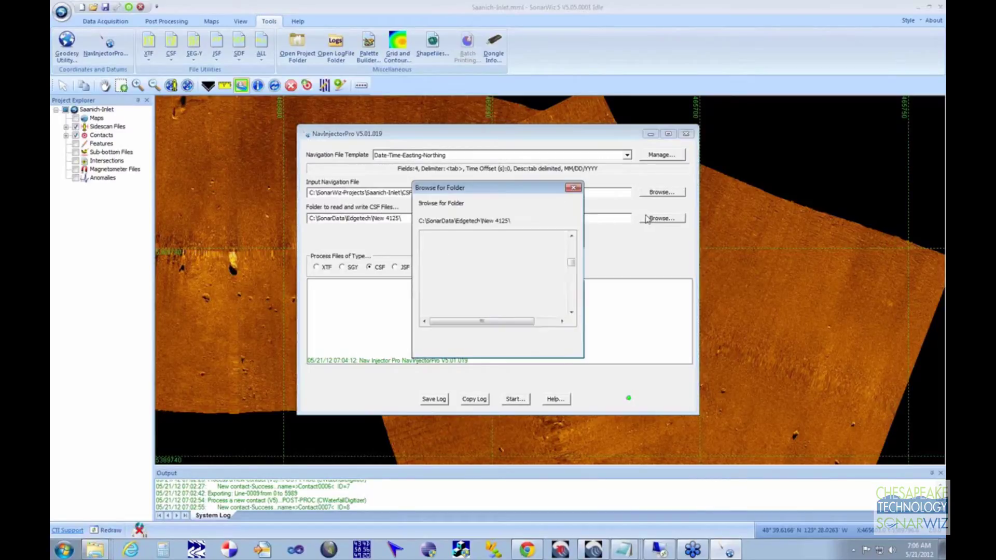
pyautogui.moveTo(572, 262); pyautogui.dragTo(573, 258)
pyautogui.click(573, 188)
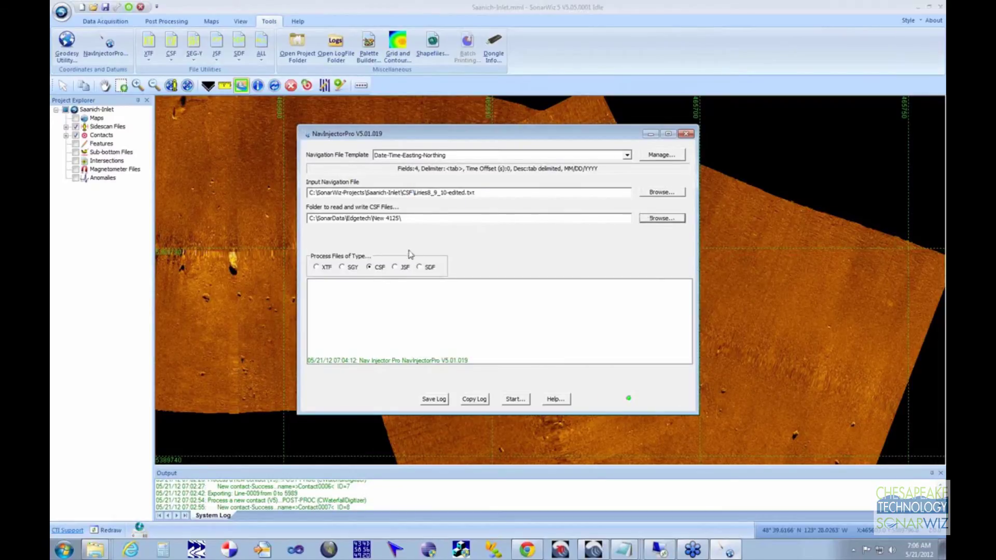
# Set the folder to read and write CSF files to c:\SonarWiz-Projects\Saanich-Inlet\CSF\.
pyautogui.click(418, 220)
pyautogui.hotkey('ctrl', 'a')
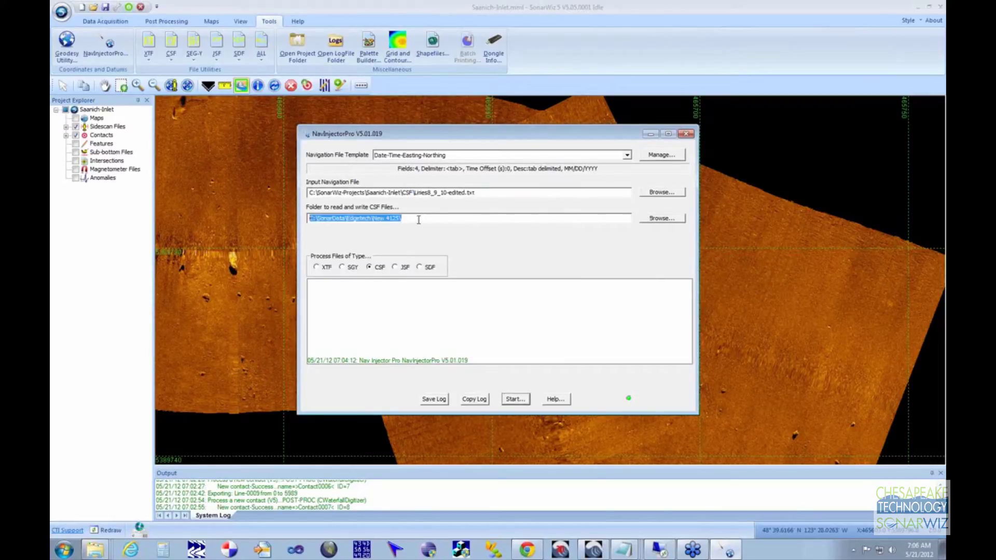
pyautogui.write('c:\\Son')
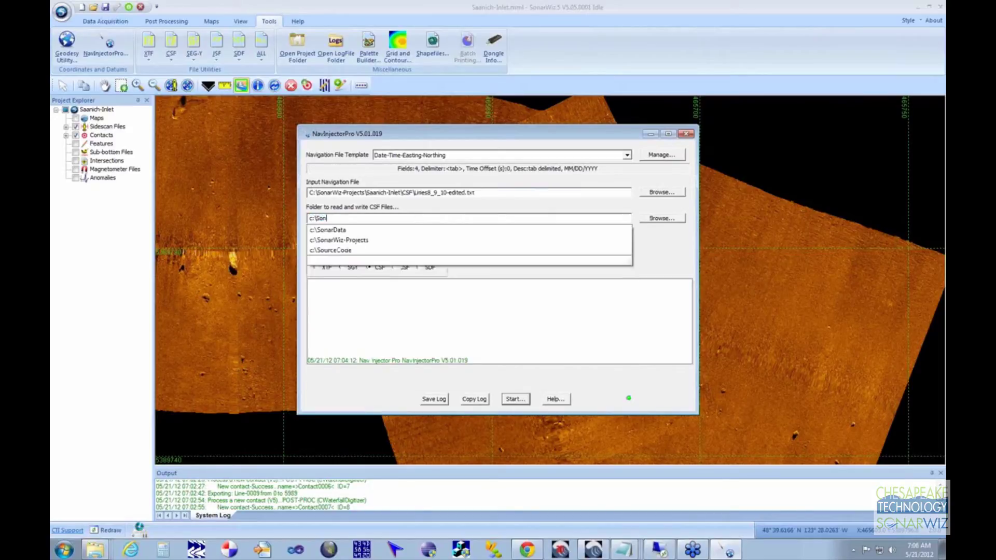
pyautogui.write('arWiz-Projects')
pyautogui.press('End')
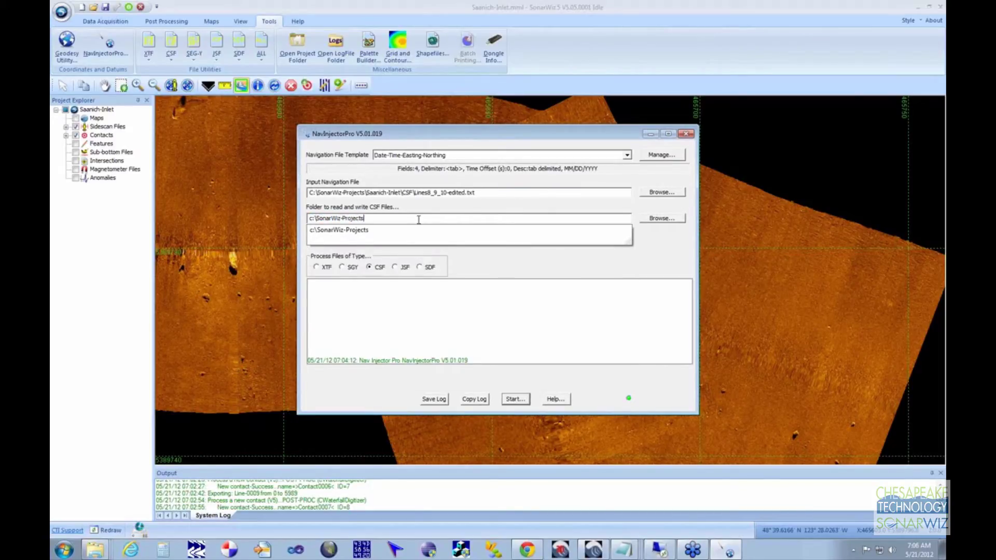
pyautogui.write('\\Saanich-Inlet')
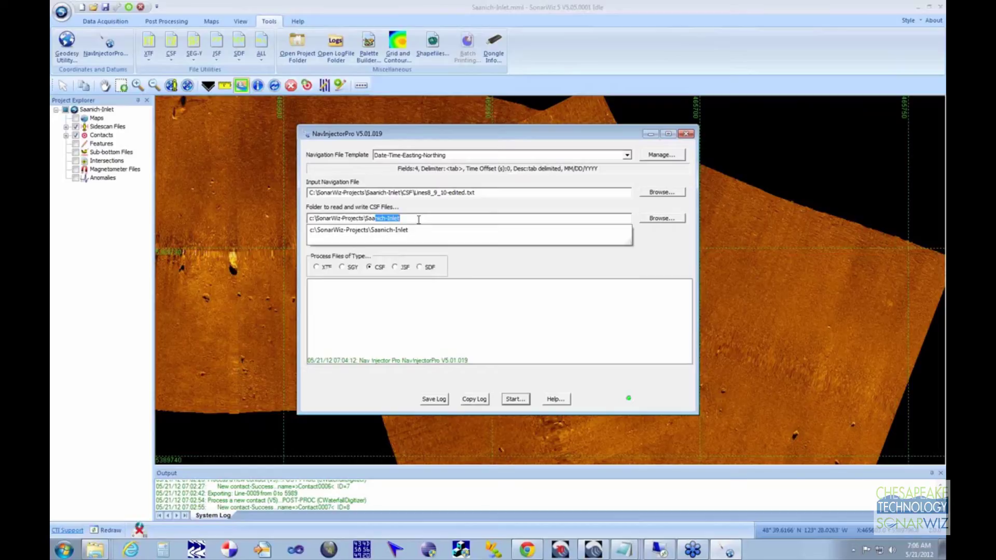
pyautogui.press('End')
pyautogui.write('\\C')
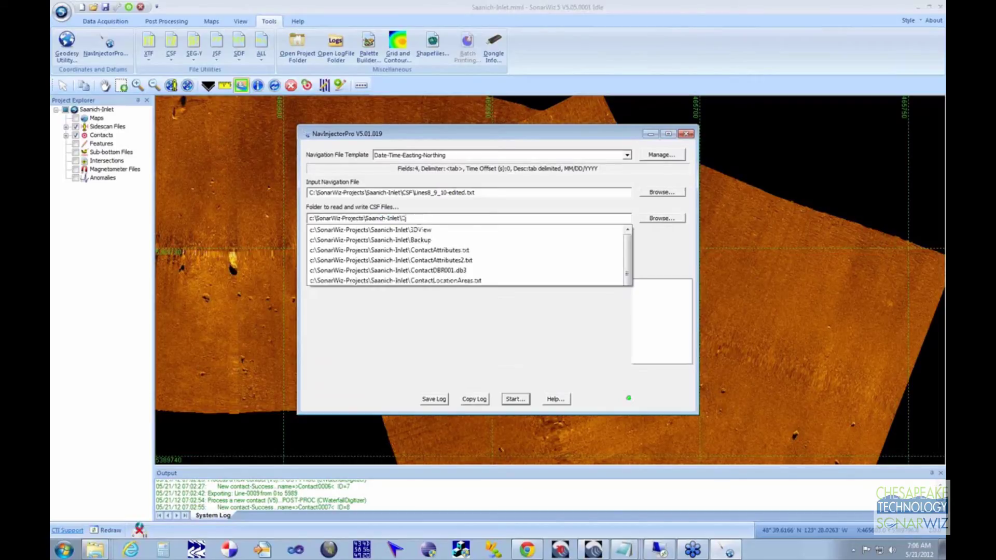
pyautogui.write('SF\\')
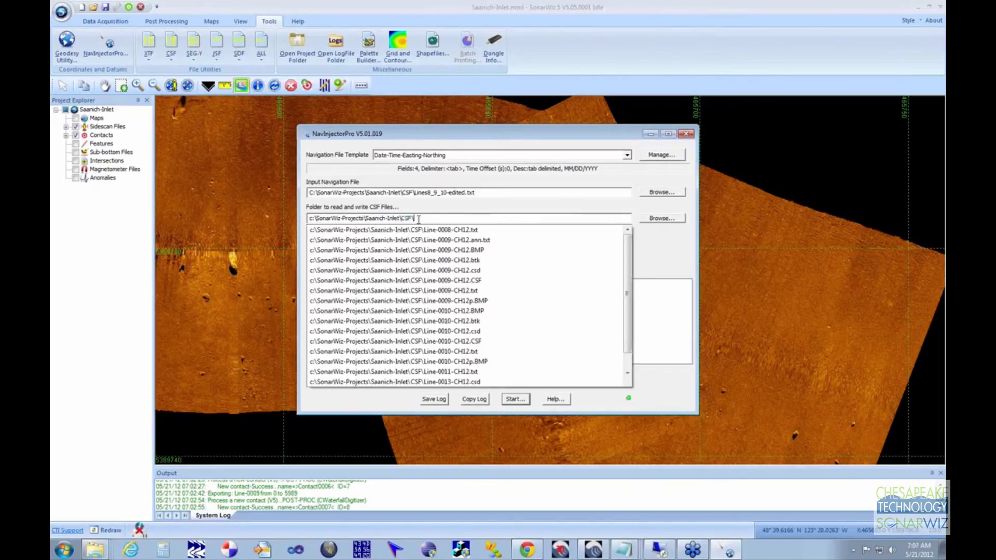
pyautogui.click(418, 208)
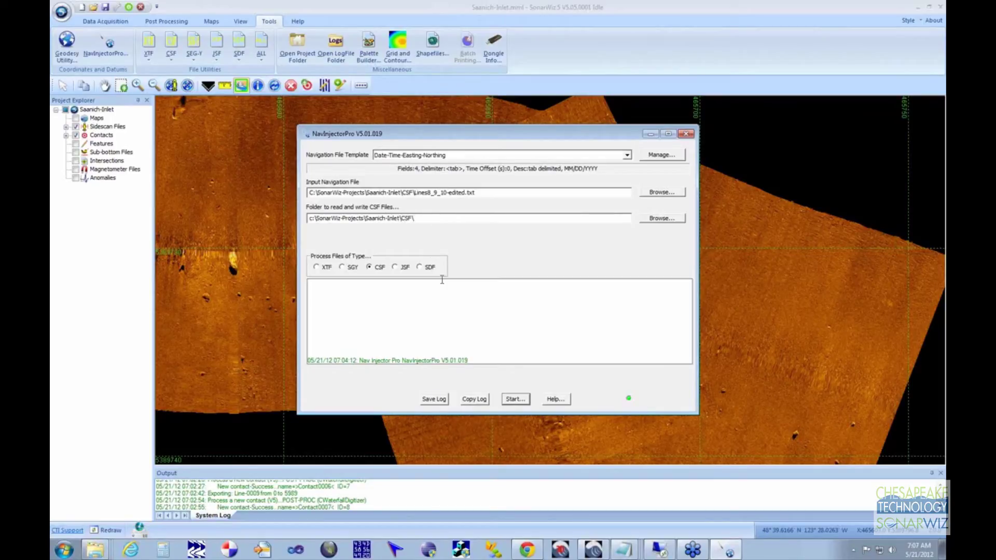
# Run the navigation injection with fish-position-only updating, interpolation and a 300-second gap limit, and return to the SonarWiz map.
pyautogui.click(516, 401)
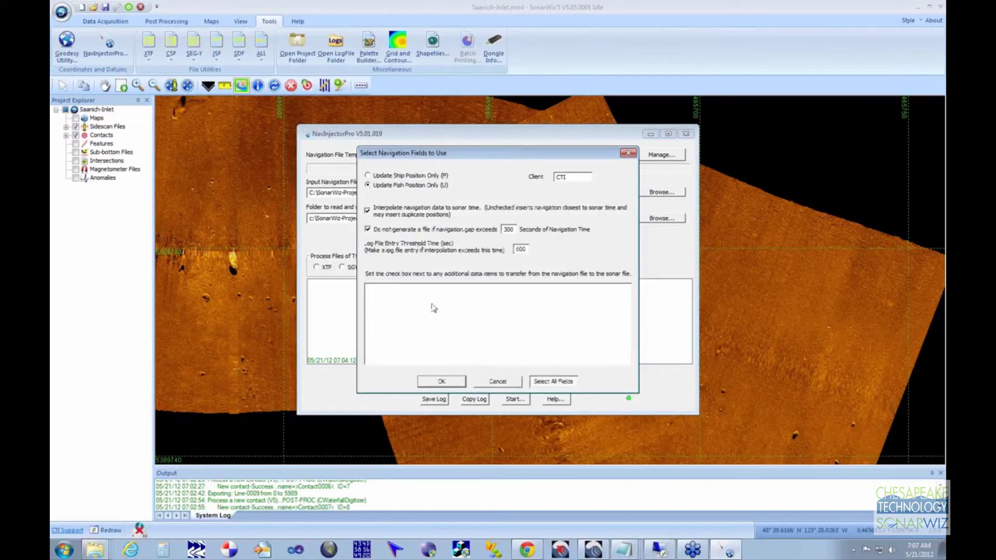
pyautogui.click(441, 381)
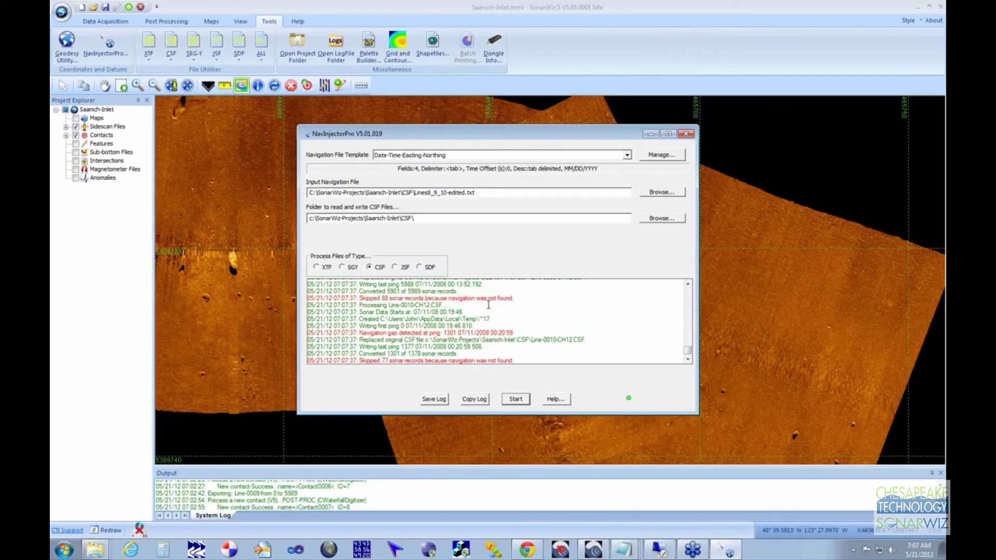
pyautogui.click(573, 6)
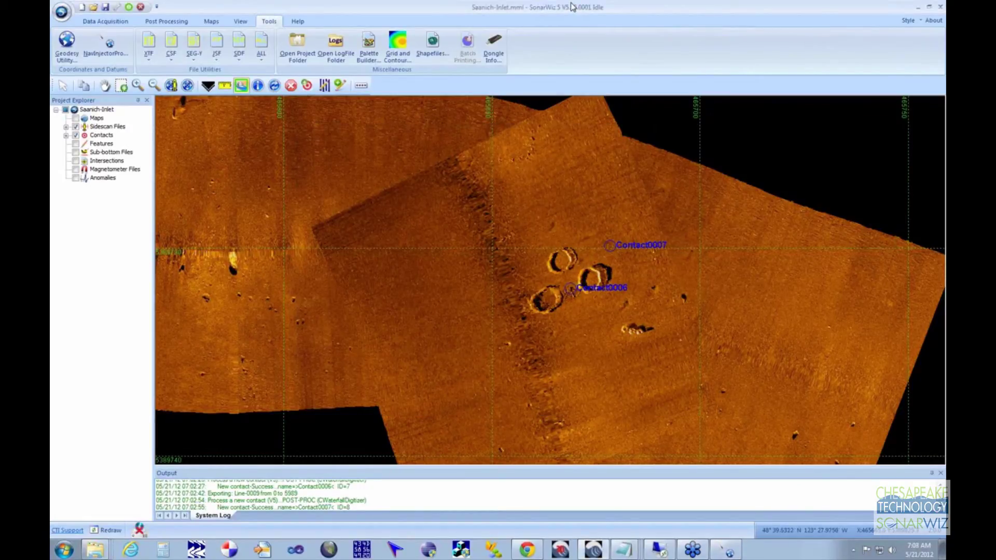
# Redraw the map fitted to the sonar lines, zoom to the ring-shaped targets, and swipe between the overlapping lines to compare their alignment.
pyautogui.click(171, 86)
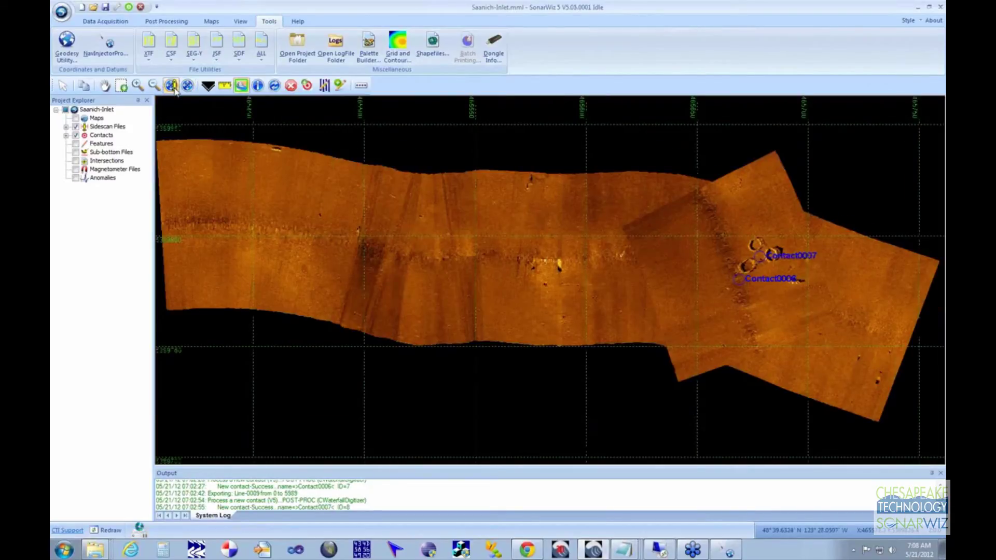
pyautogui.rightClick(632, 147)
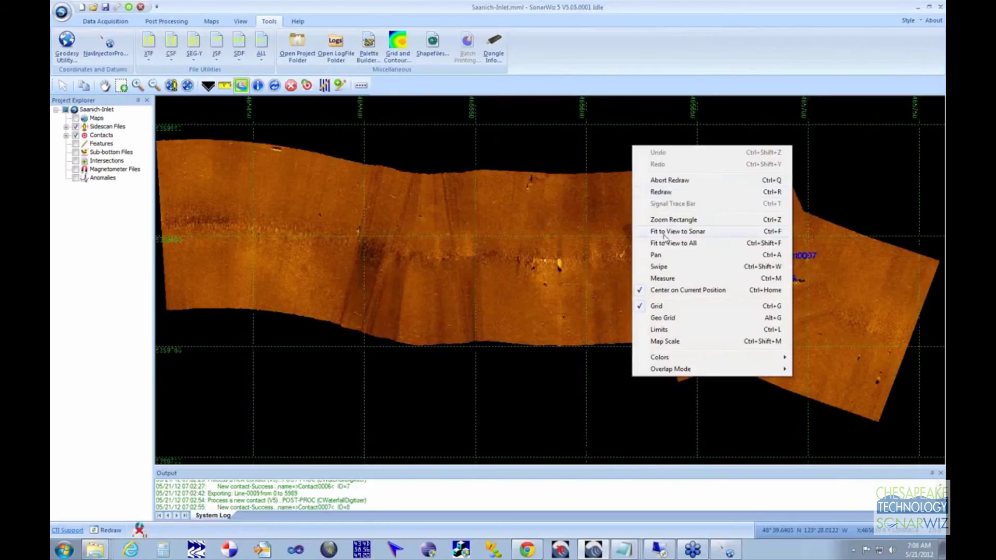
pyautogui.click(667, 218)
pyautogui.moveTo(723, 225); pyautogui.dragTo(823, 325)
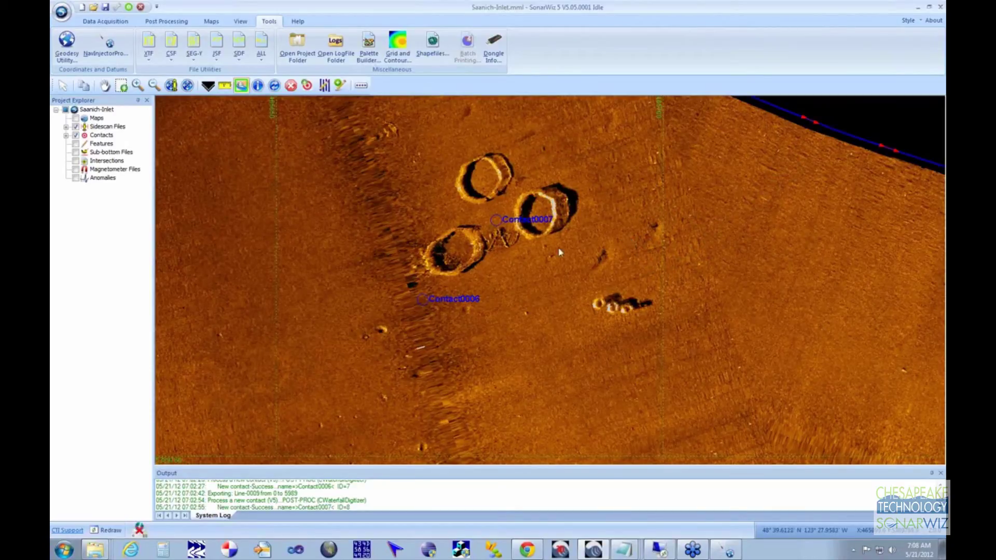
pyautogui.click(208, 85)
pyautogui.moveTo(474, 112); pyautogui.dragTo(371, 220)
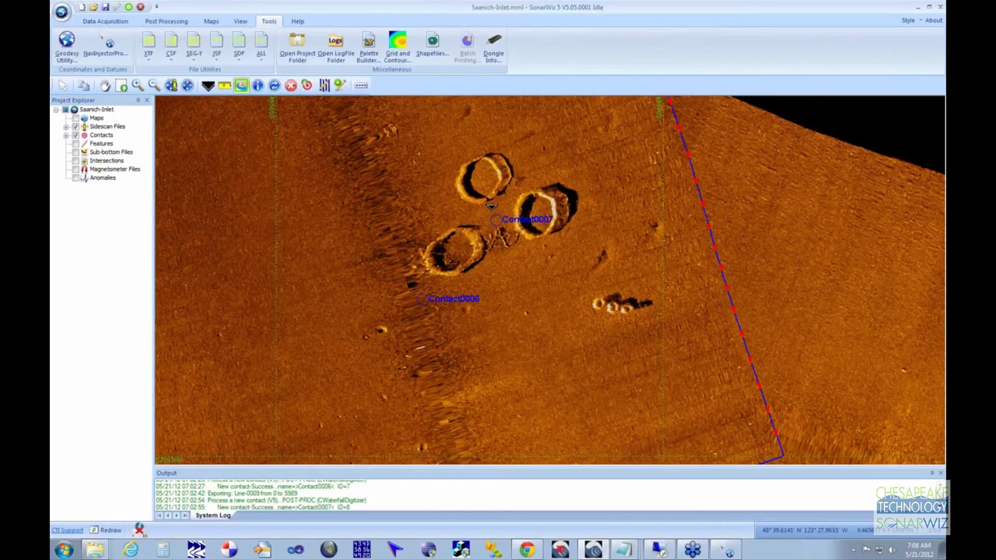
# Recompute the positions of all contacts in the Contact Manager and return to the map.
pyautogui.click(164, 21)
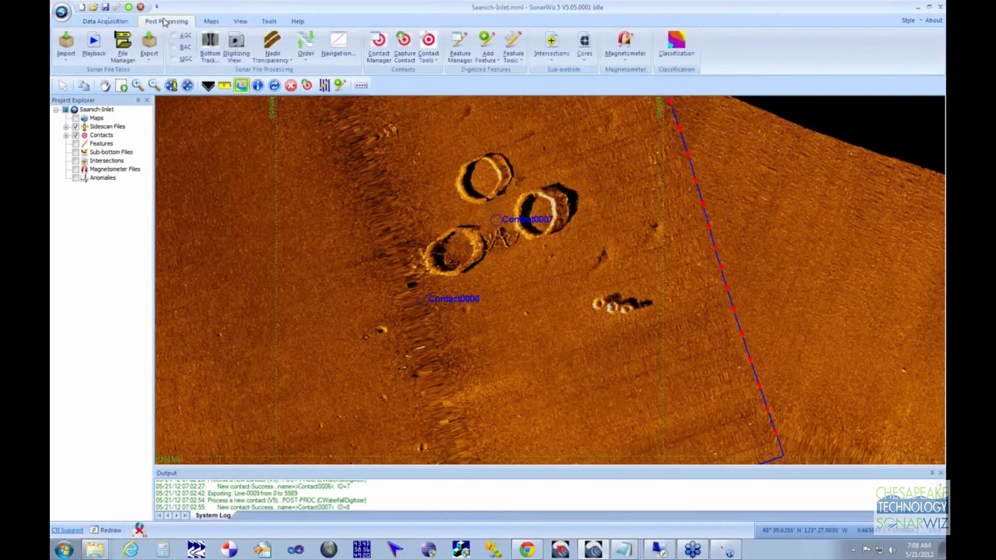
pyautogui.click(384, 47)
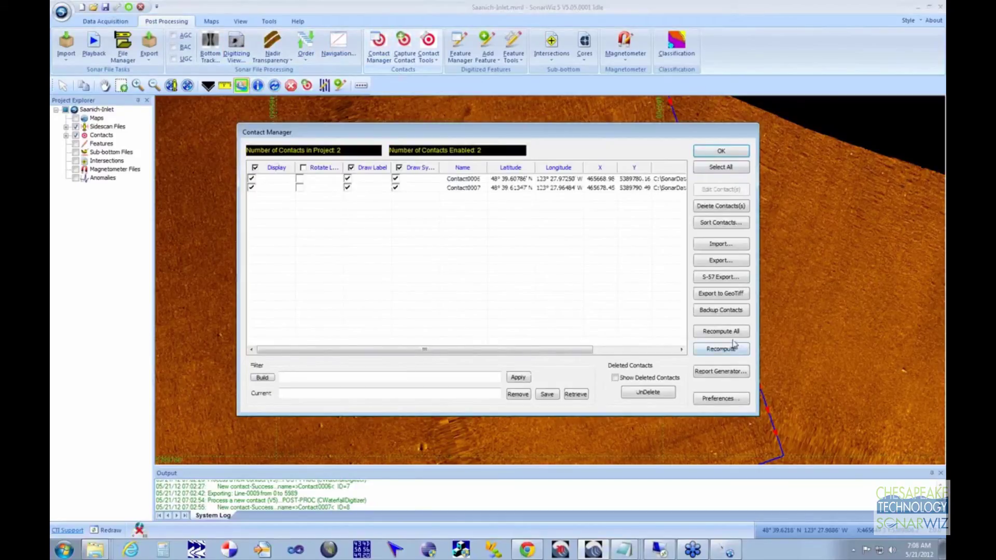
pyautogui.click(704, 335)
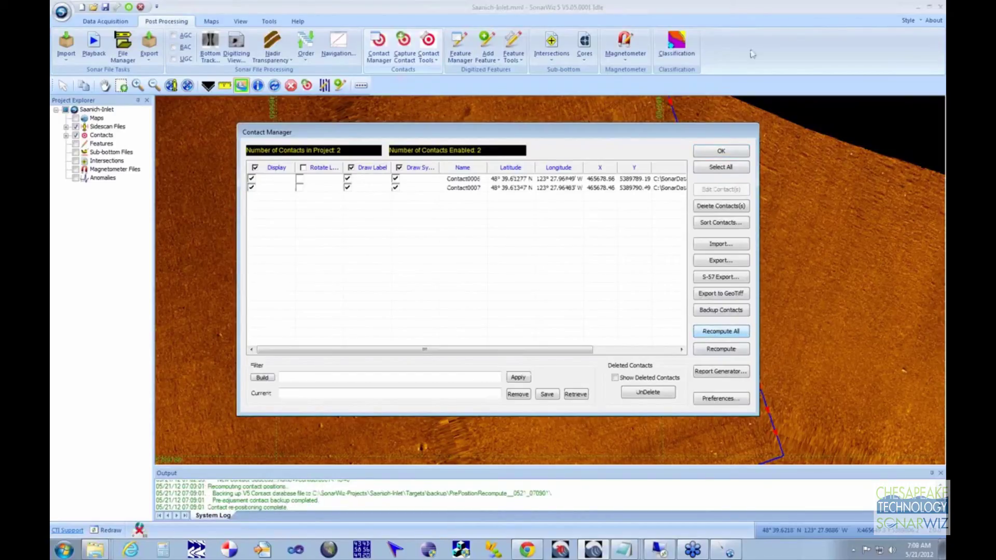
pyautogui.click(728, 149)
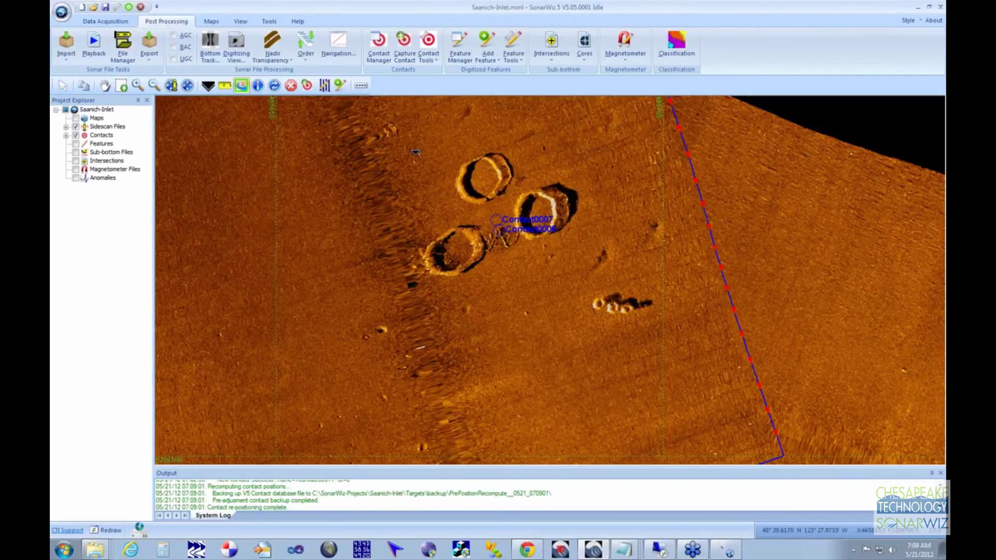
# Measure the distance between the two neighbouring contacts in the middle of the ring-shaped targets.
pyautogui.click(226, 87)
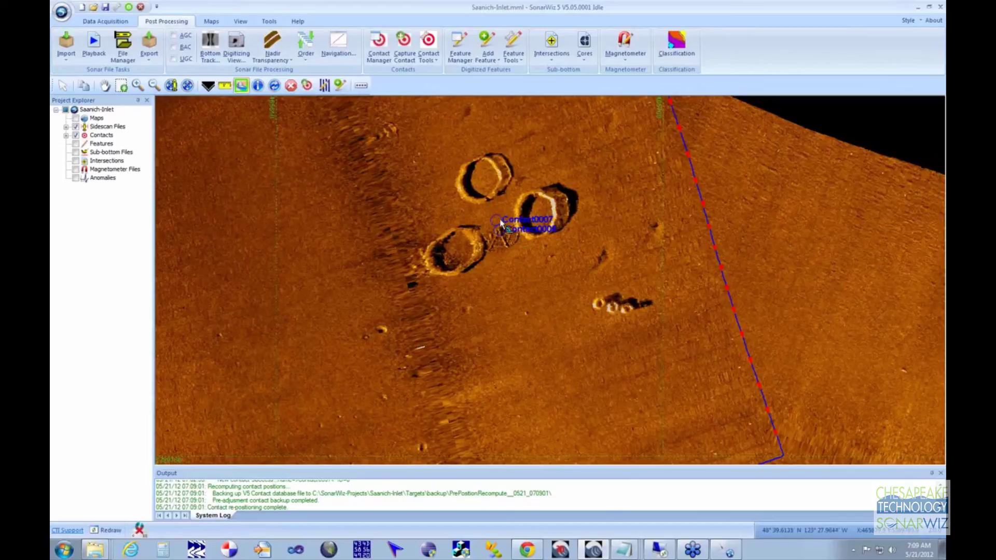
pyautogui.click(501, 223)
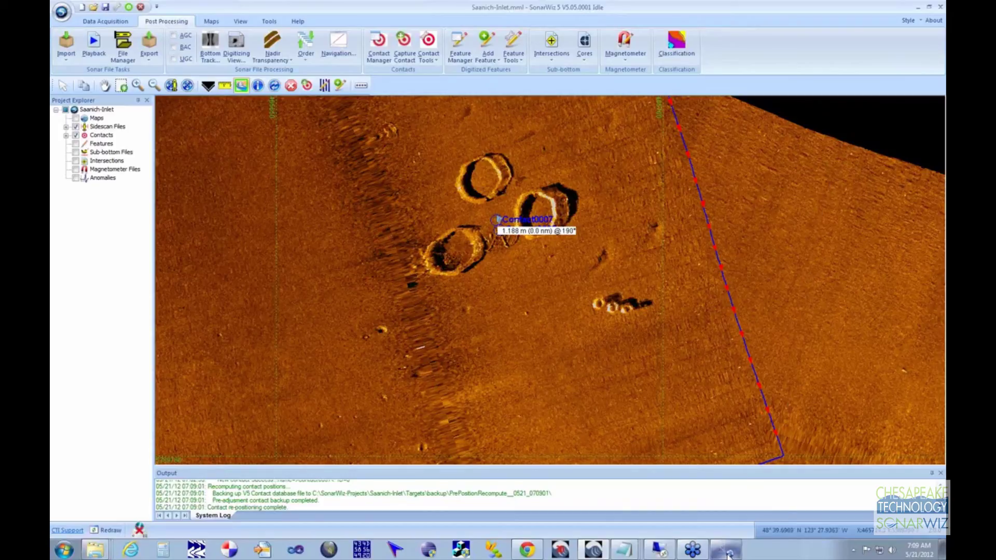
# Switch to NavInjectorPro, review the Date field's available formats in the Date-Time-Easting-Northing template, and leave the template manager without saving.
pyautogui.moveTo(726, 554)
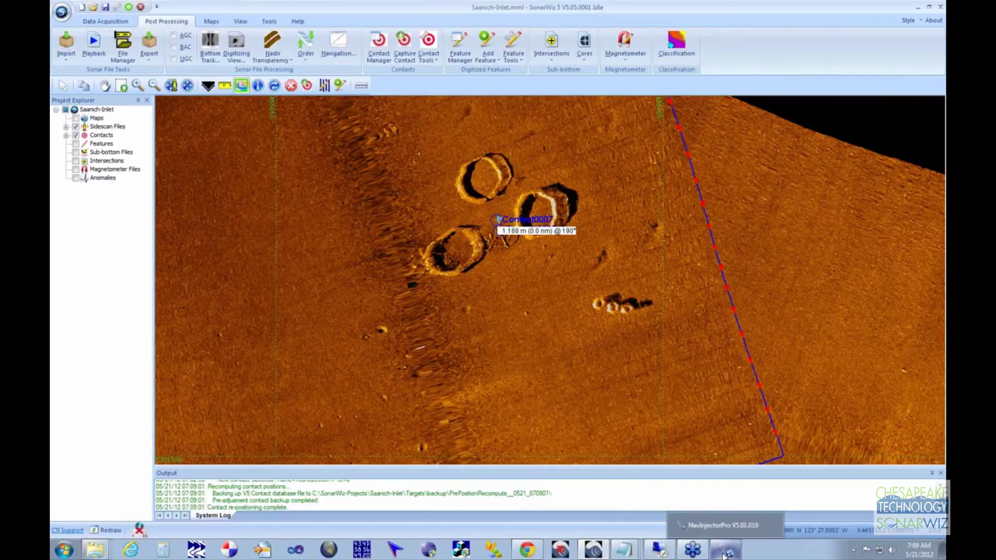
pyautogui.click(726, 553)
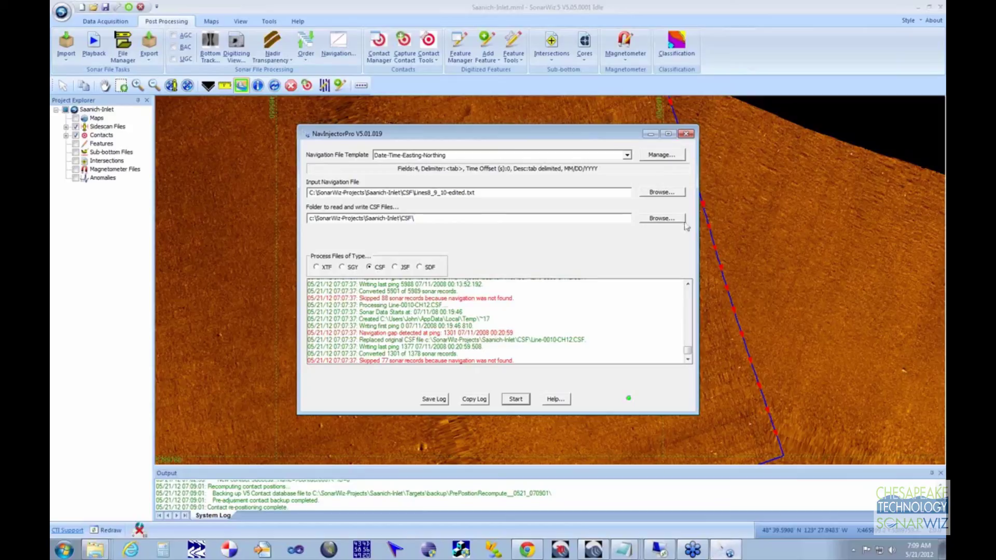
pyautogui.click(651, 155)
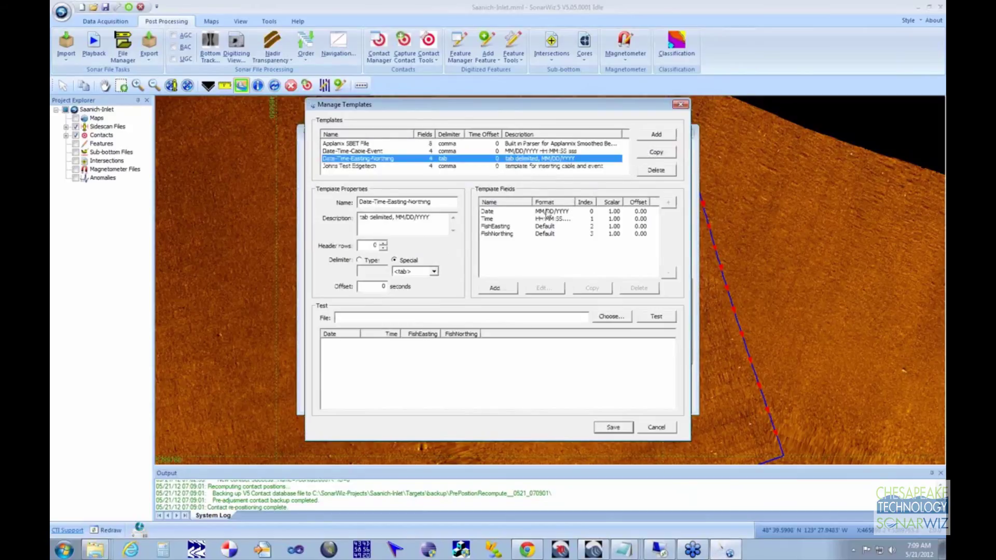
pyautogui.doubleClick(508, 212)
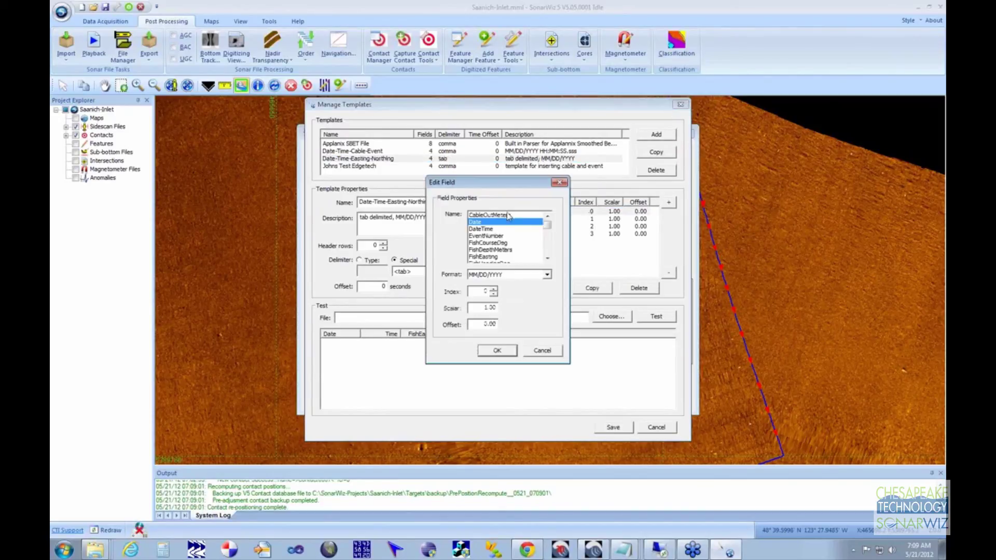
pyautogui.click(543, 278)
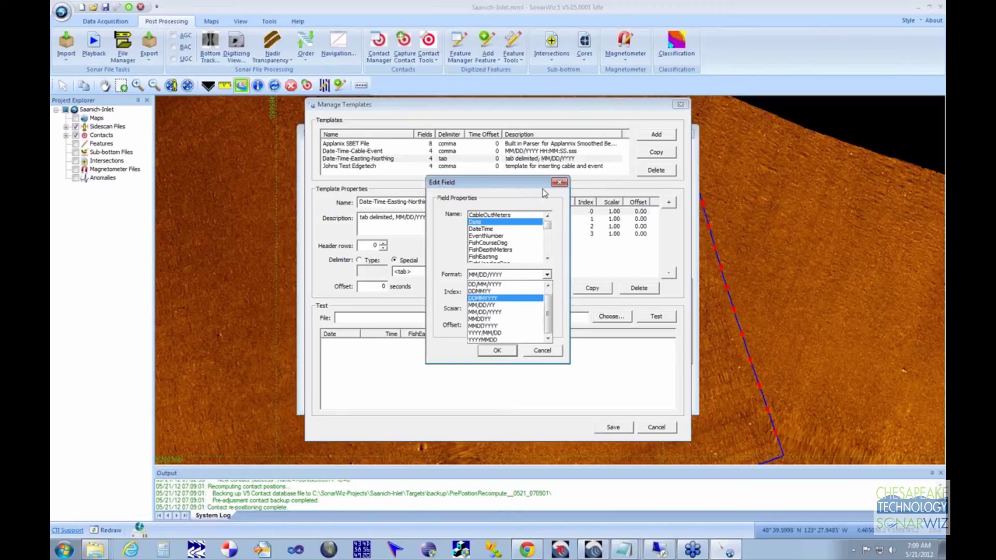
pyautogui.click(556, 188)
pyautogui.click(559, 182)
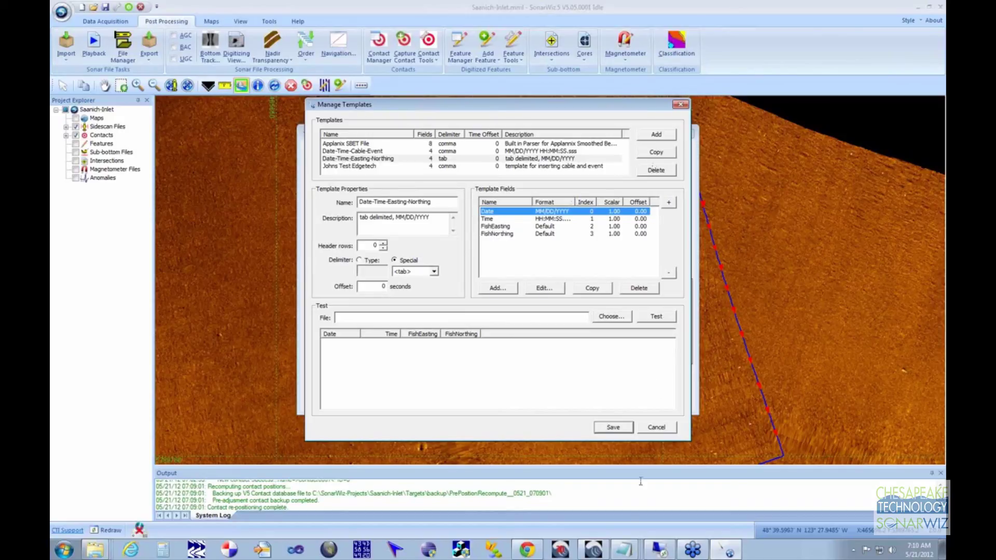
pyautogui.click(668, 428)
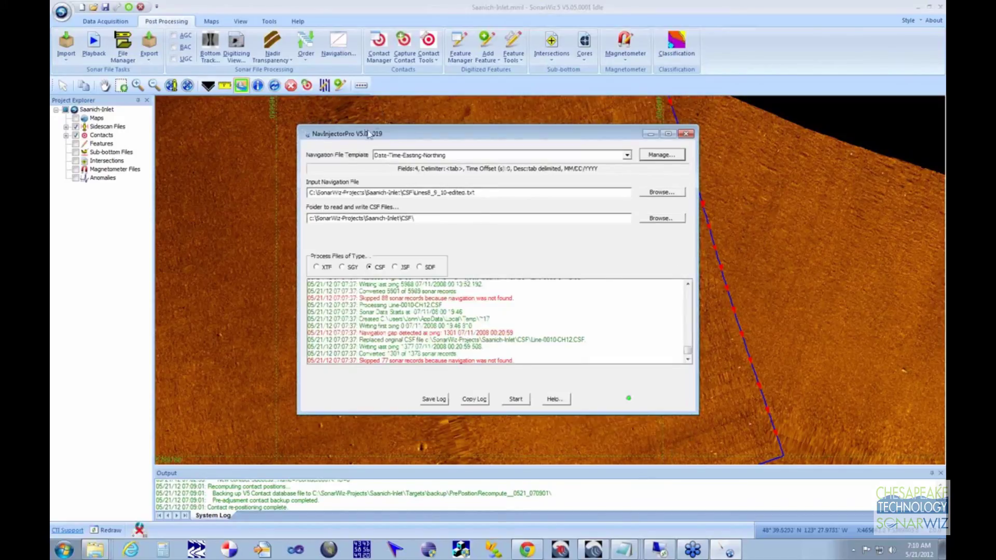